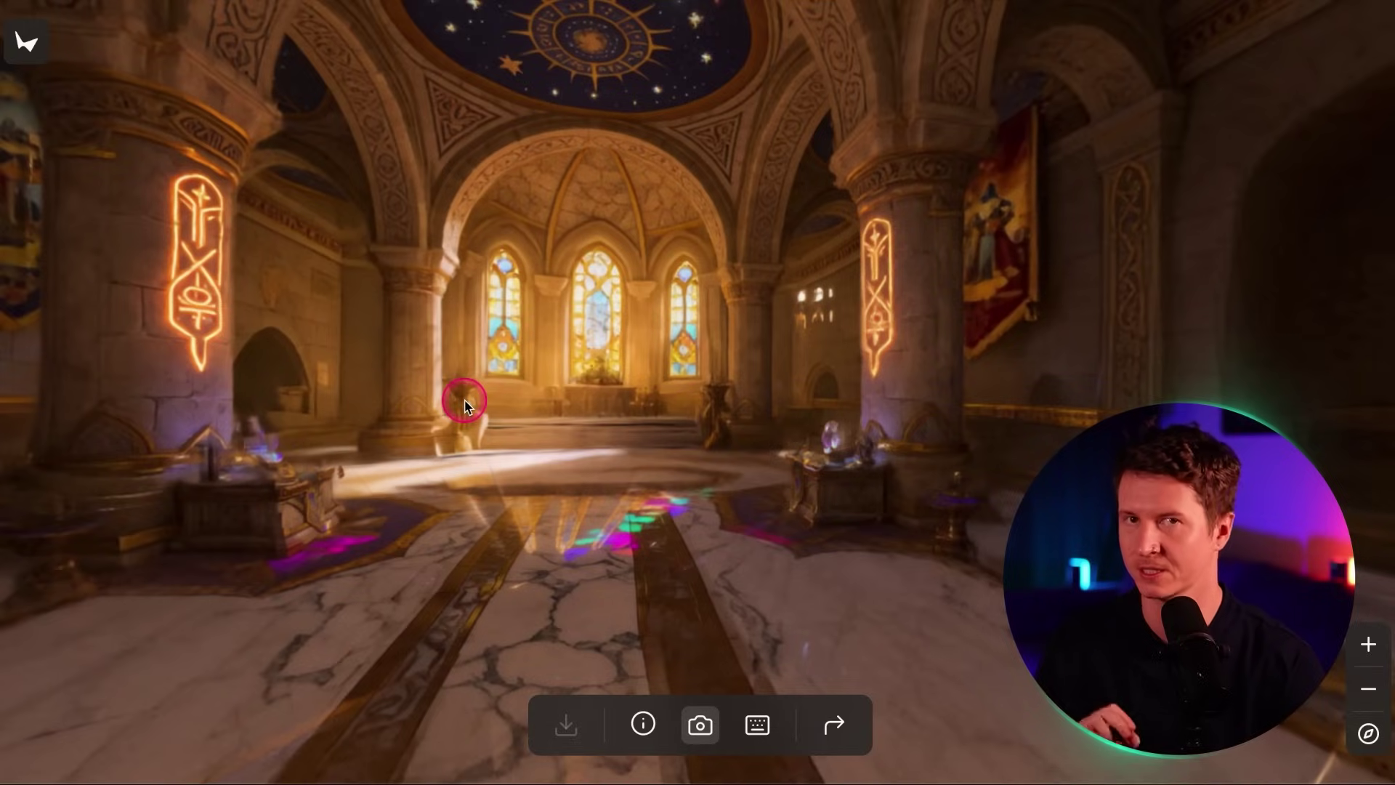
# Step: Look around the cathedral and walk past the rune-carved pillar toward the far doorway
pyautogui.moveTo(465, 404); pyautogui.dragTo(699, 380)
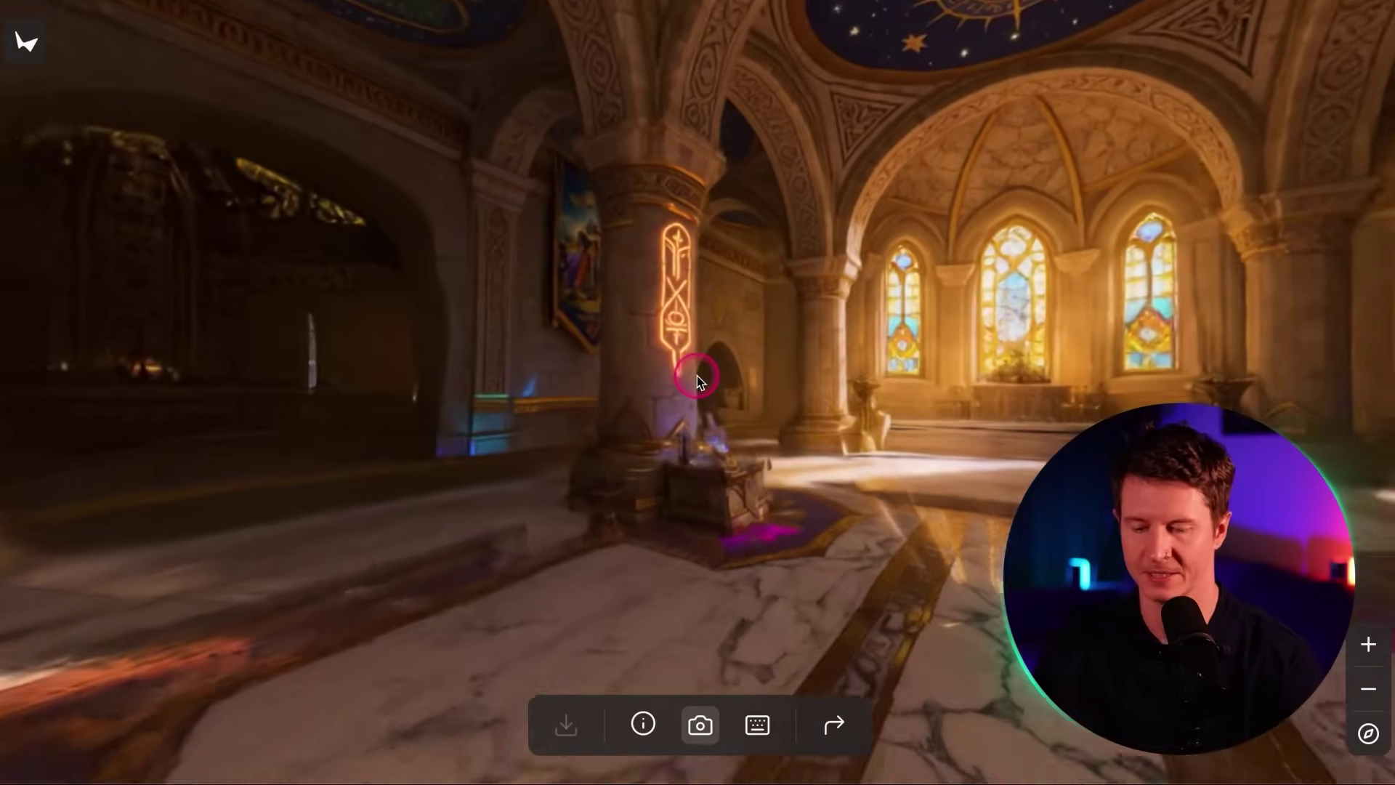
pyautogui.press('d')
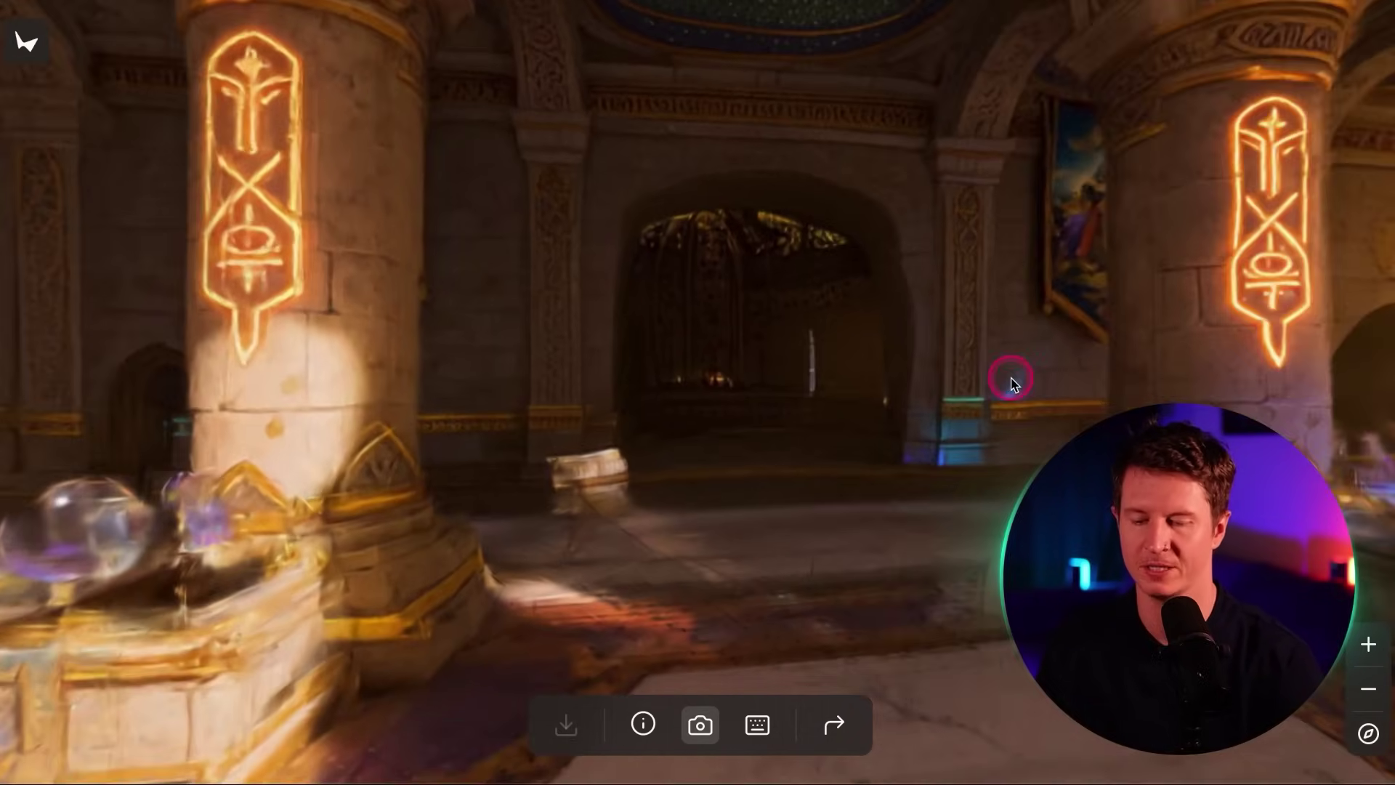
pyautogui.press('w')
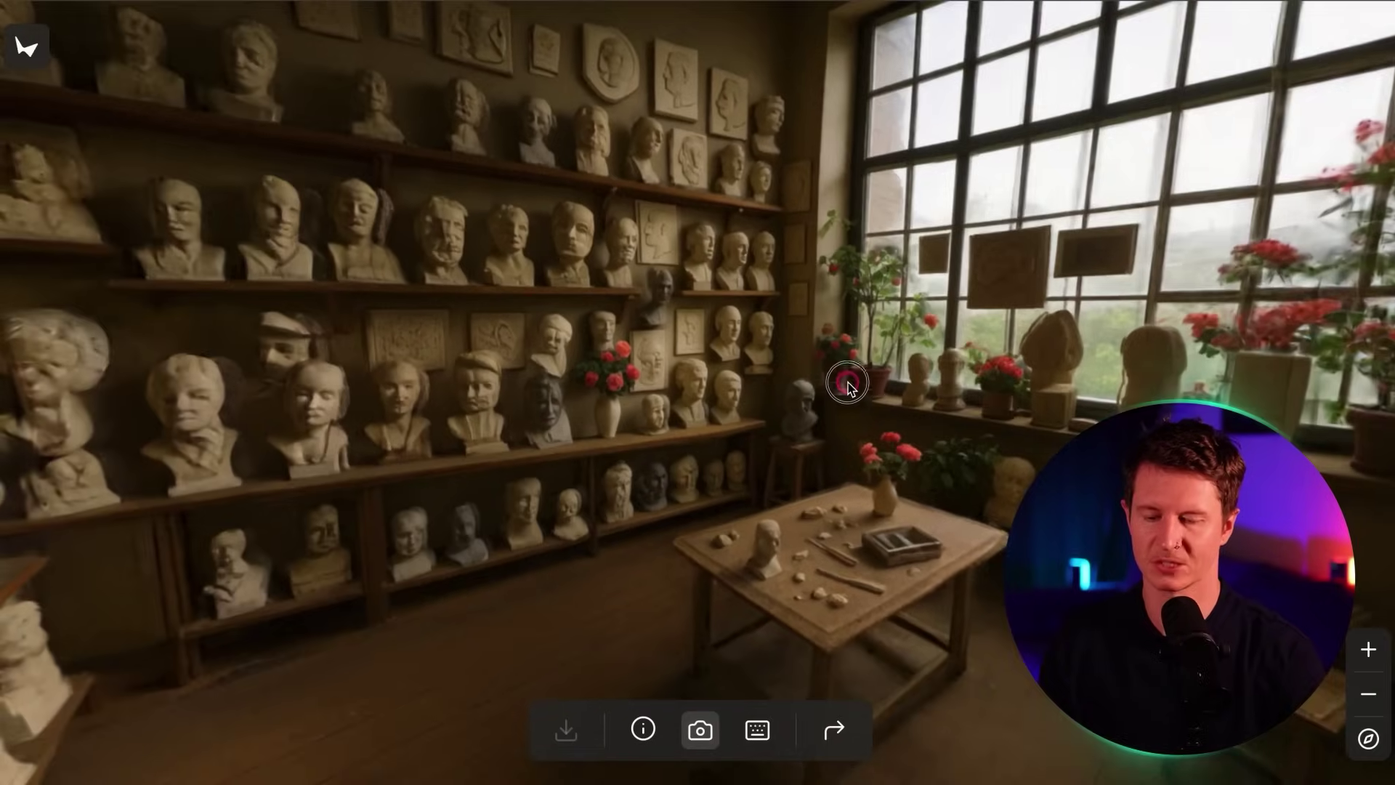
# Step: Turn from the gallery shelves to the wooden door and pass through into the sculpture studio
pyautogui.moveTo(847, 388); pyautogui.dragTo(842, 351)
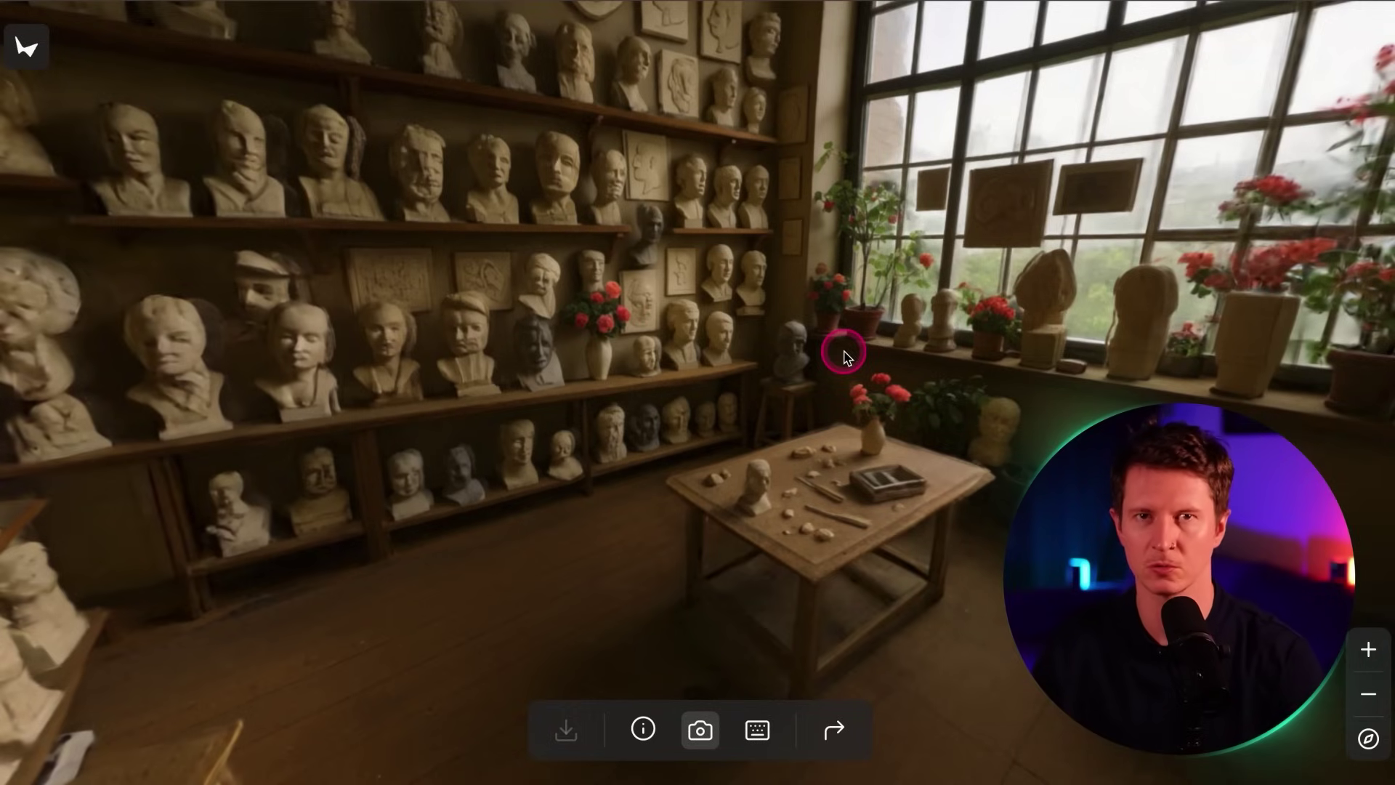
pyautogui.moveTo(843, 354); pyautogui.dragTo(437, 455)
pyautogui.moveTo(635, 421); pyautogui.dragTo(801, 476)
pyautogui.moveTo(887, 548)
pyautogui.mouseDown()
pyautogui.moveTo(642, 411)
pyautogui.moveTo(785, 302)
pyautogui.moveTo(589, 314)
pyautogui.moveTo(495, 230)
pyautogui.moveTo(523, 498)
pyautogui.moveTo(778, 461)
pyautogui.mouseUp()
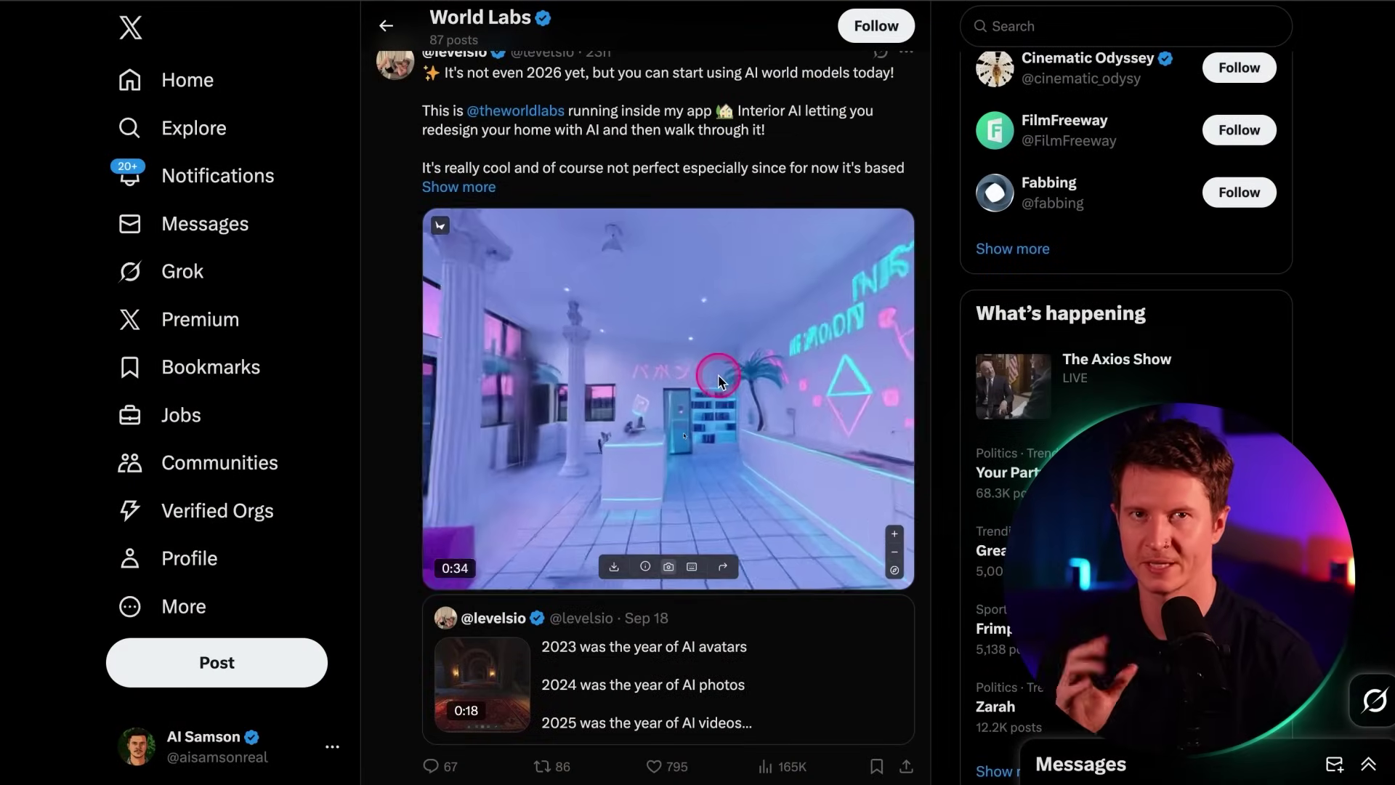
# Step: Scroll to the World Labs repost and play its embedded Interior AI video full screen
pyautogui.scroll(1, 718, 374)
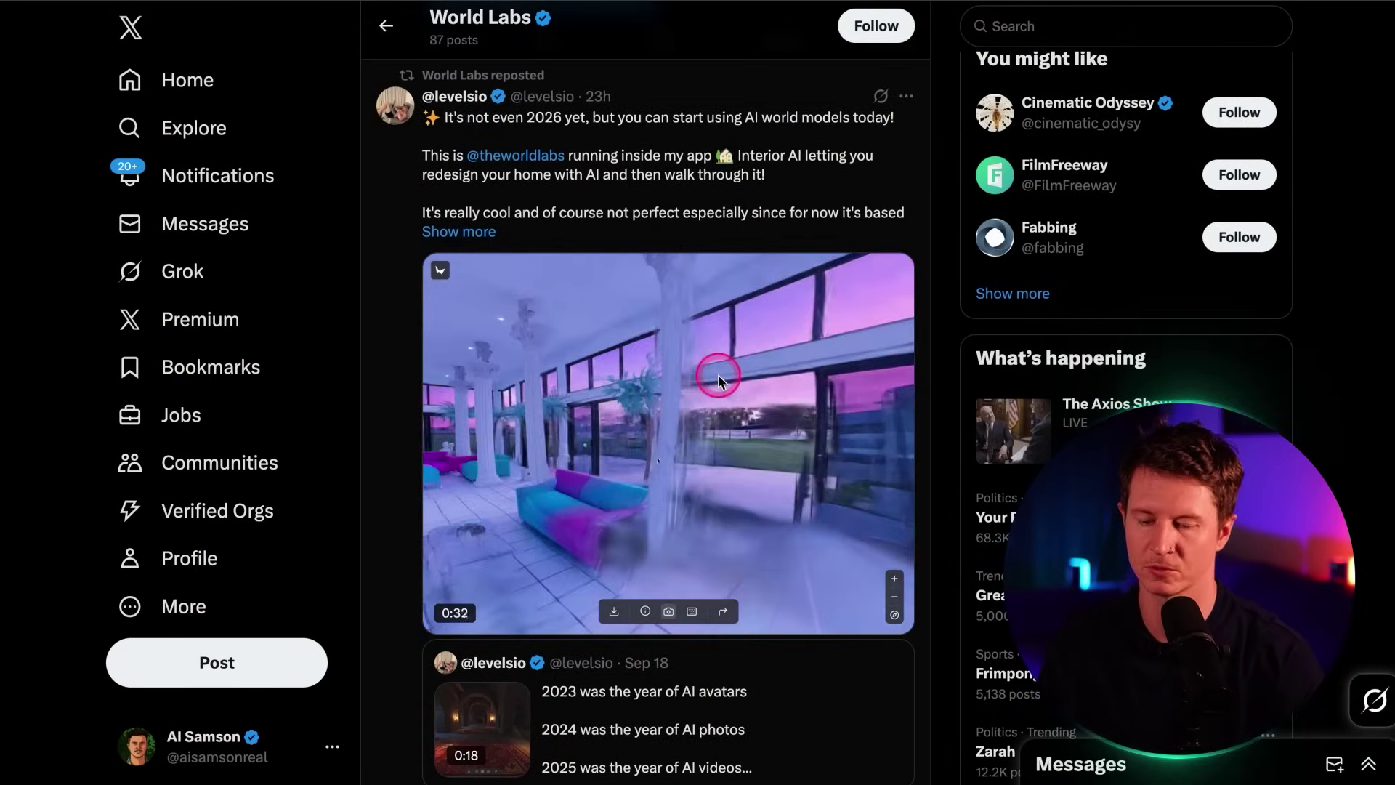
pyautogui.scroll(-1, 935, 653)
pyautogui.moveTo(896, 616)
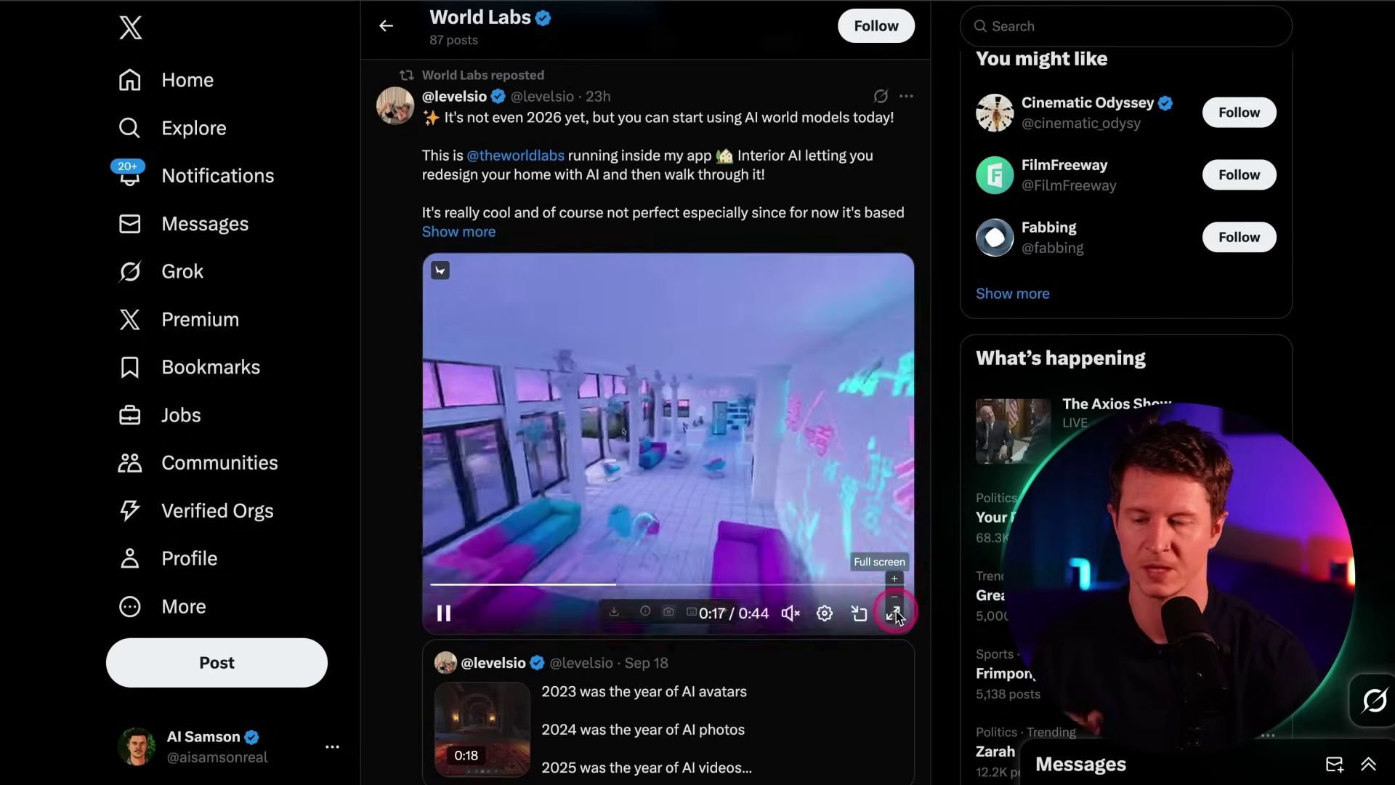
pyautogui.click(896, 617)
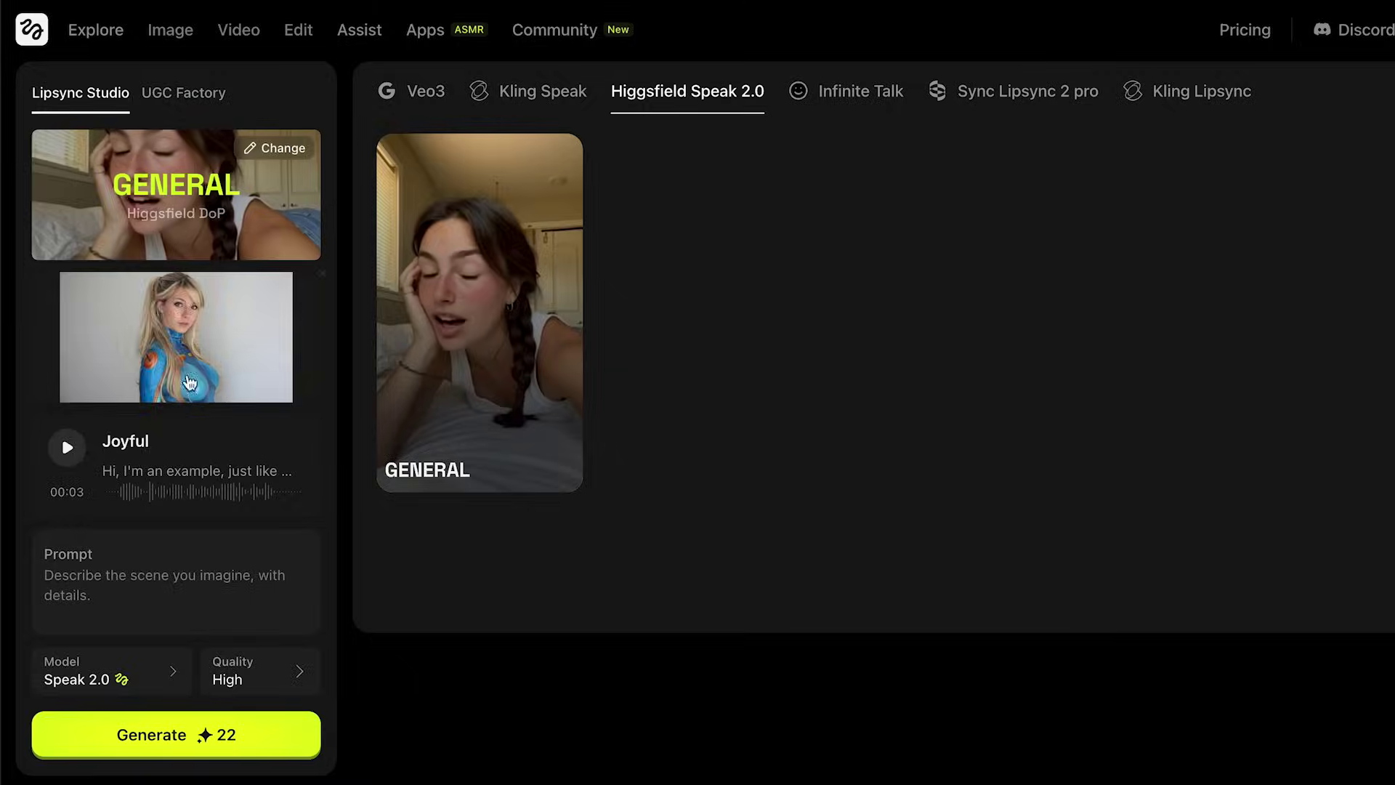
# Step: Preview the blonde character photo at full size and inspect the Joyful speech clip settings
pyautogui.click(194, 347)
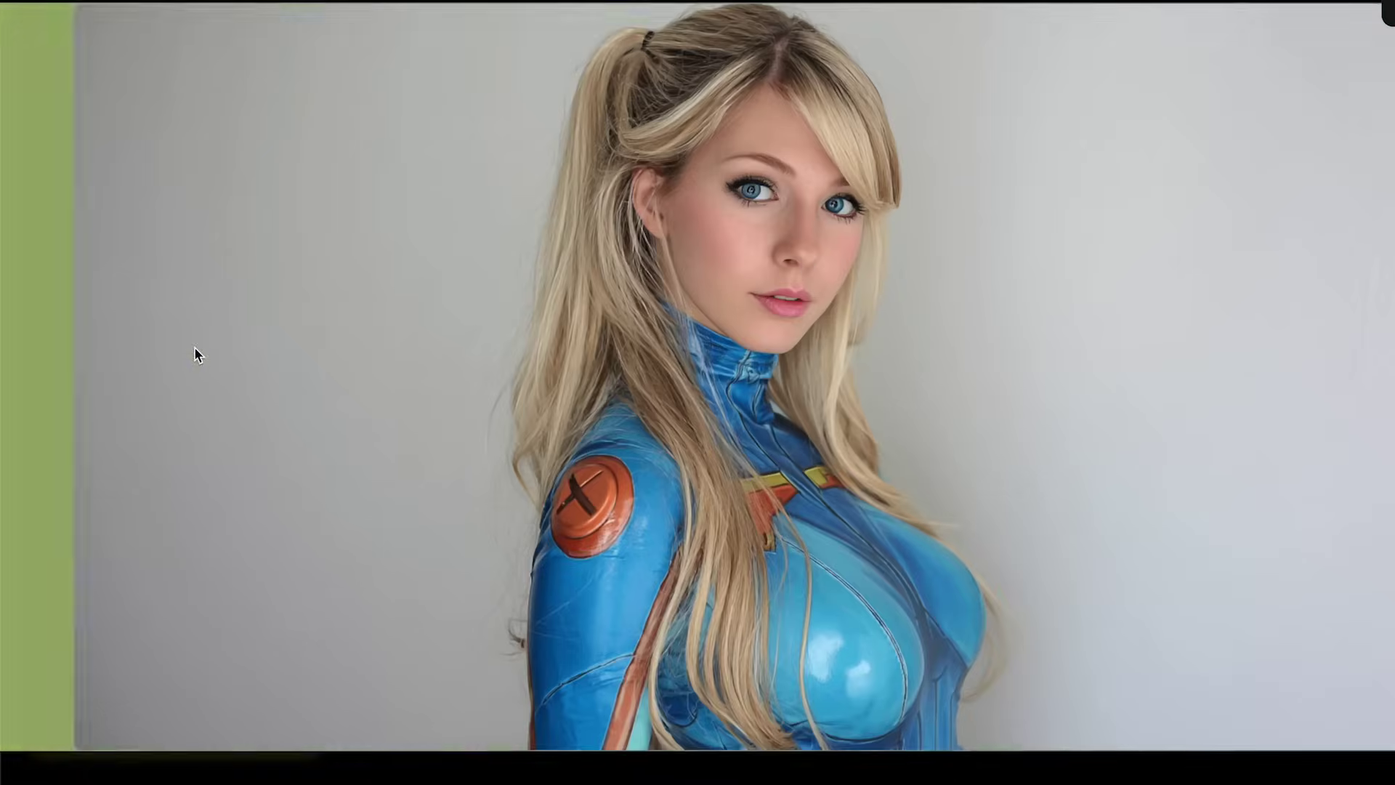
pyautogui.click(1386, 16)
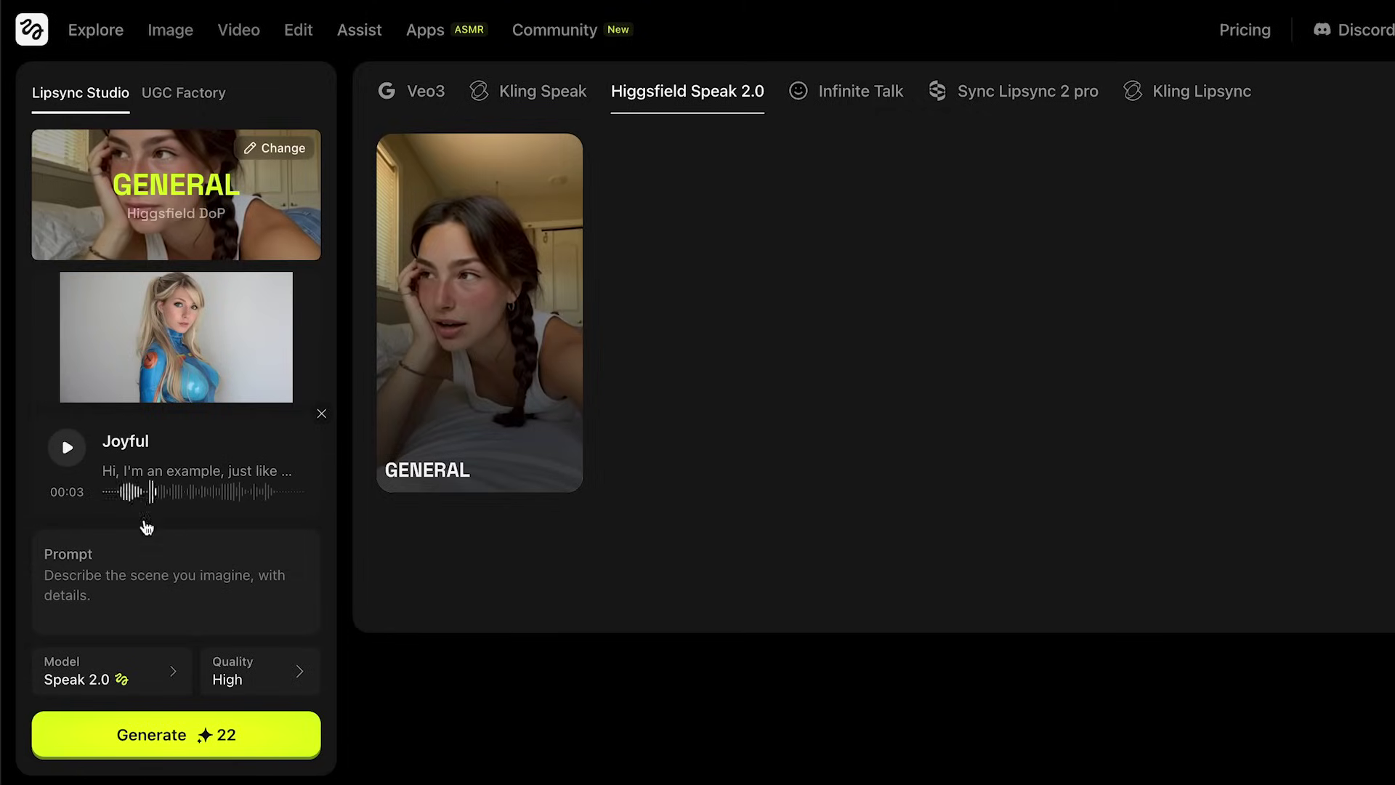
pyautogui.click(191, 443)
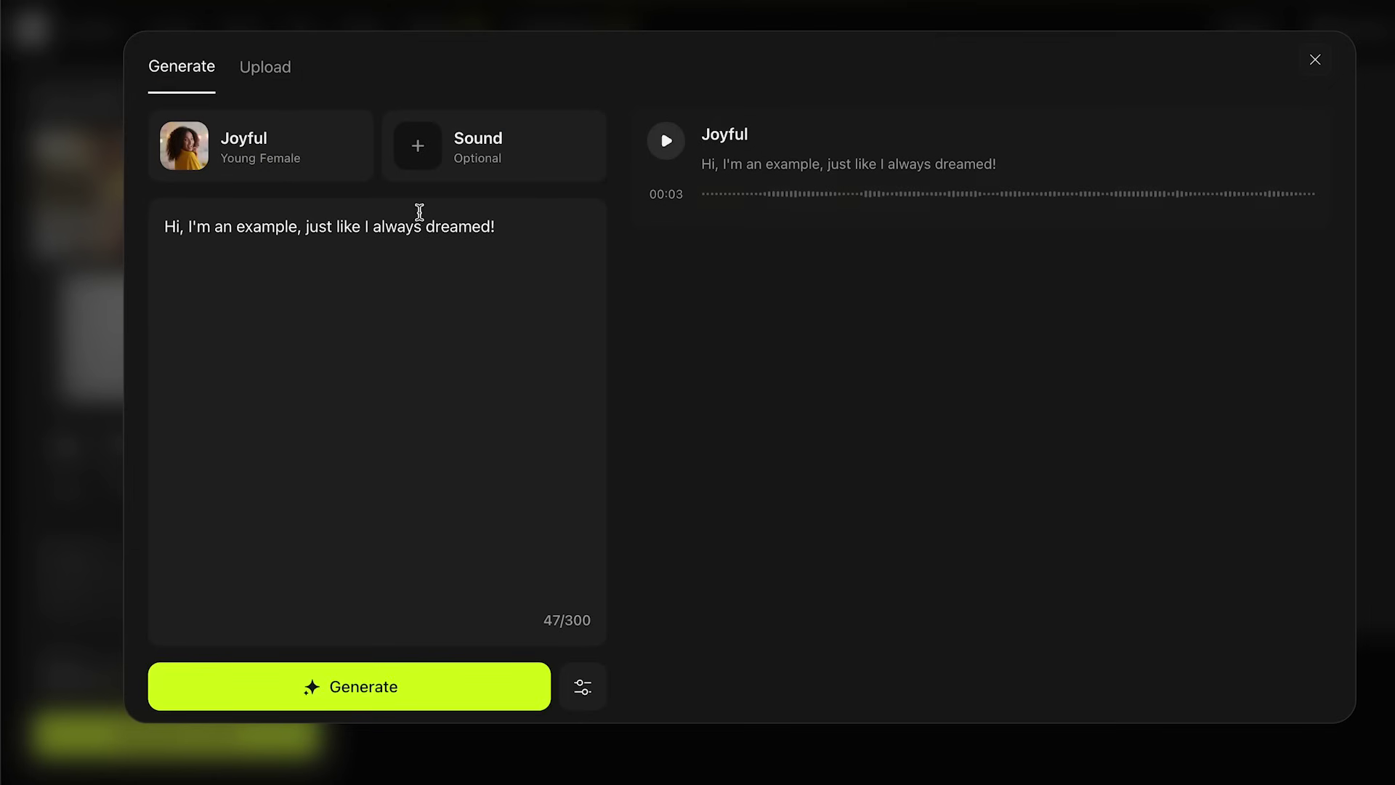
pyautogui.click(787, 162)
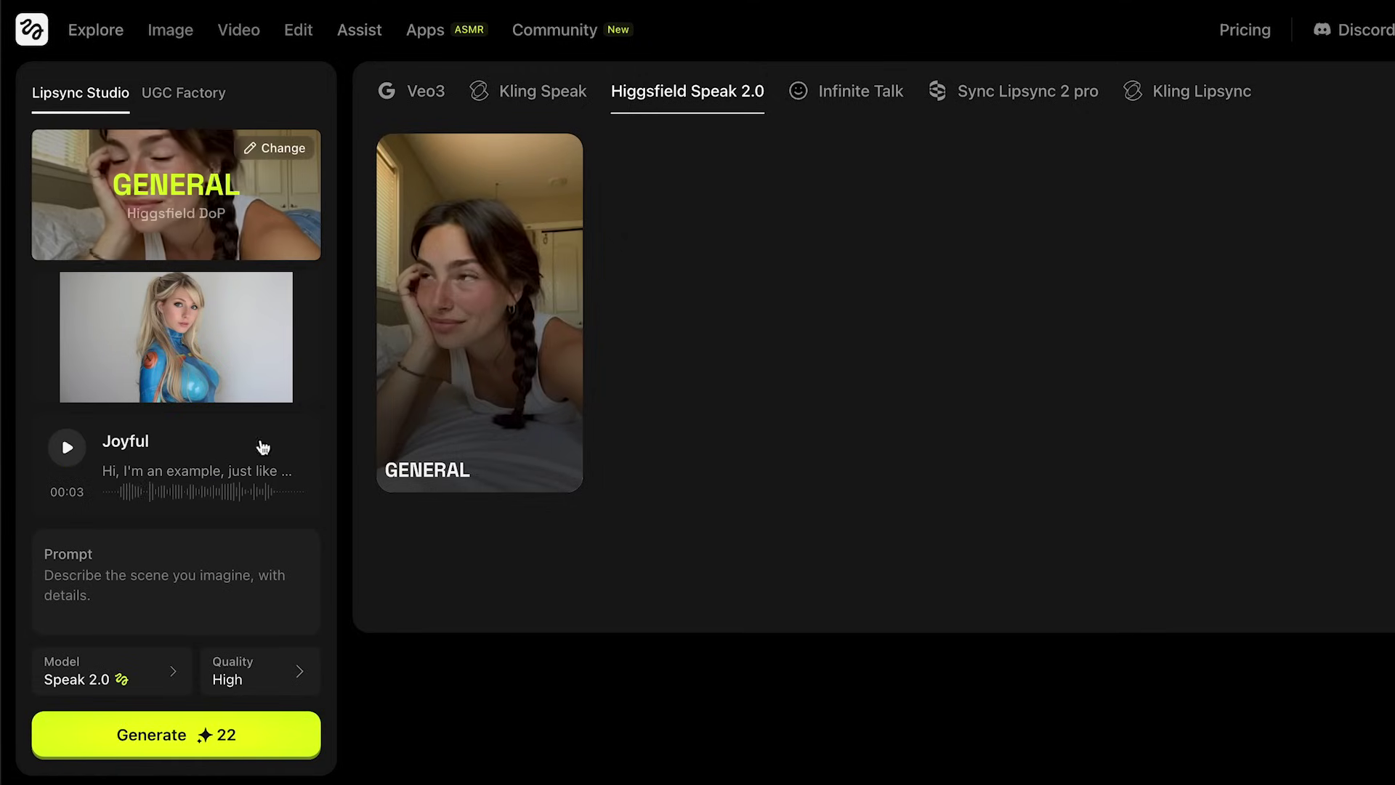
# Step: Review the available lipsync models in the Model dropdown
pyautogui.click(142, 738)
pyautogui.click(149, 670)
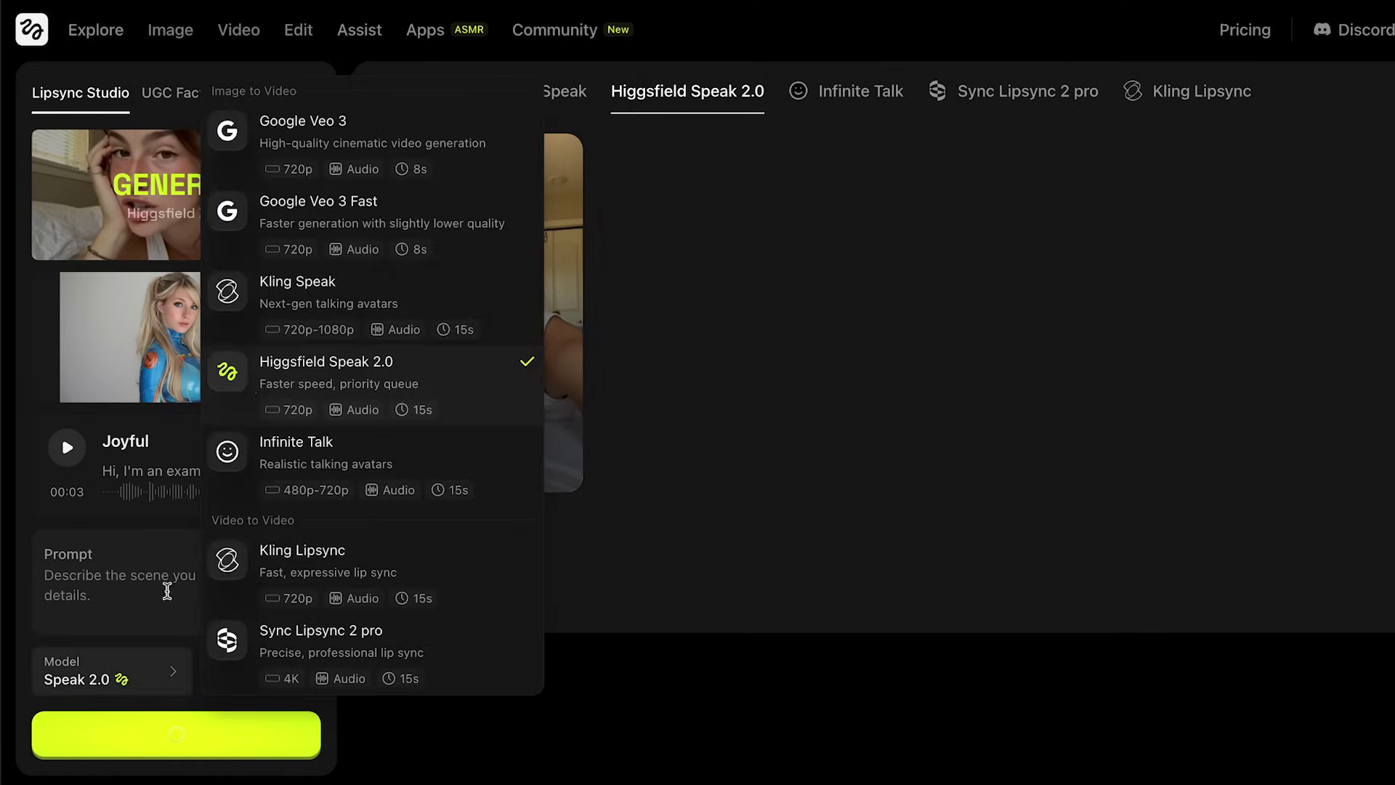
pyautogui.click(622, 676)
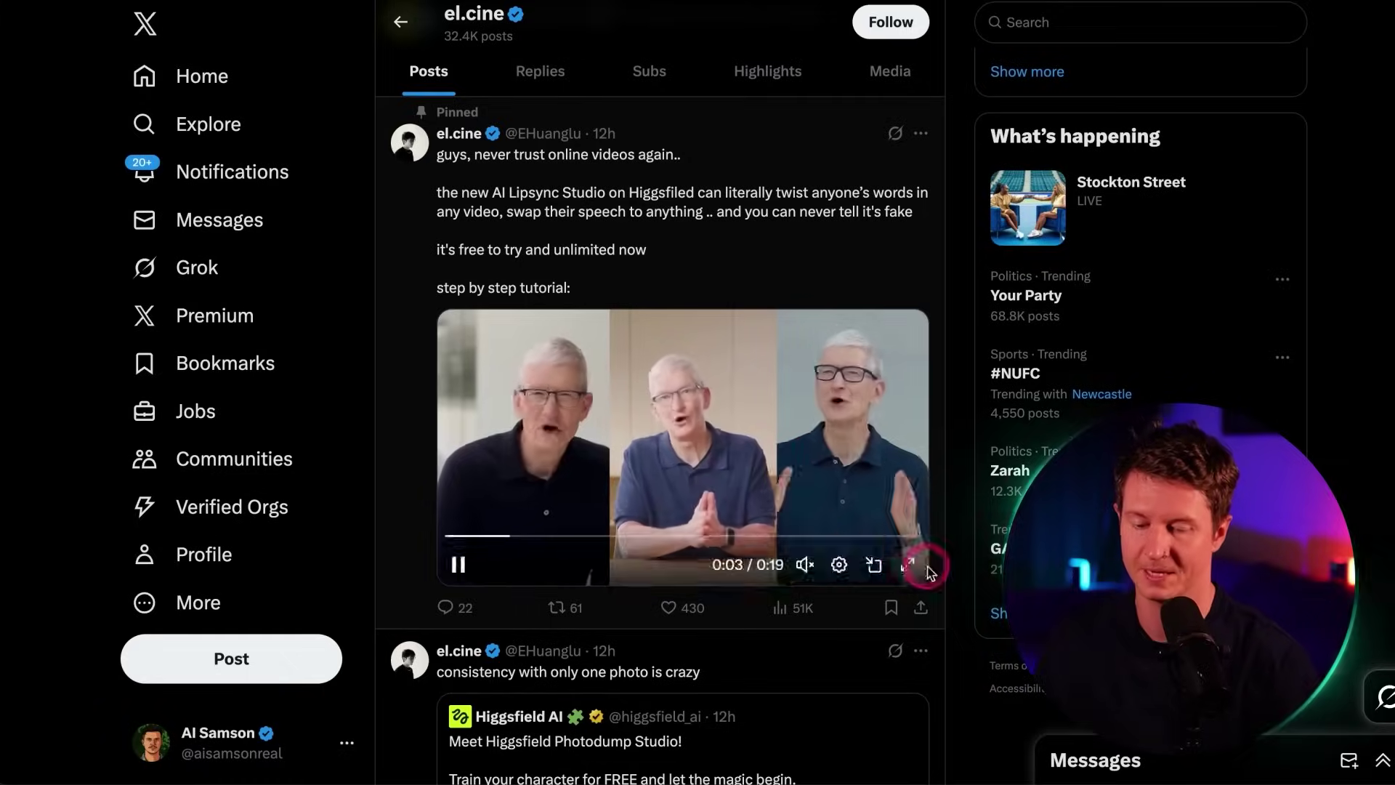
# Step: Play the creator's pinned step-by-step Lipsync Studio tutorial video full screen
pyautogui.click(927, 568)
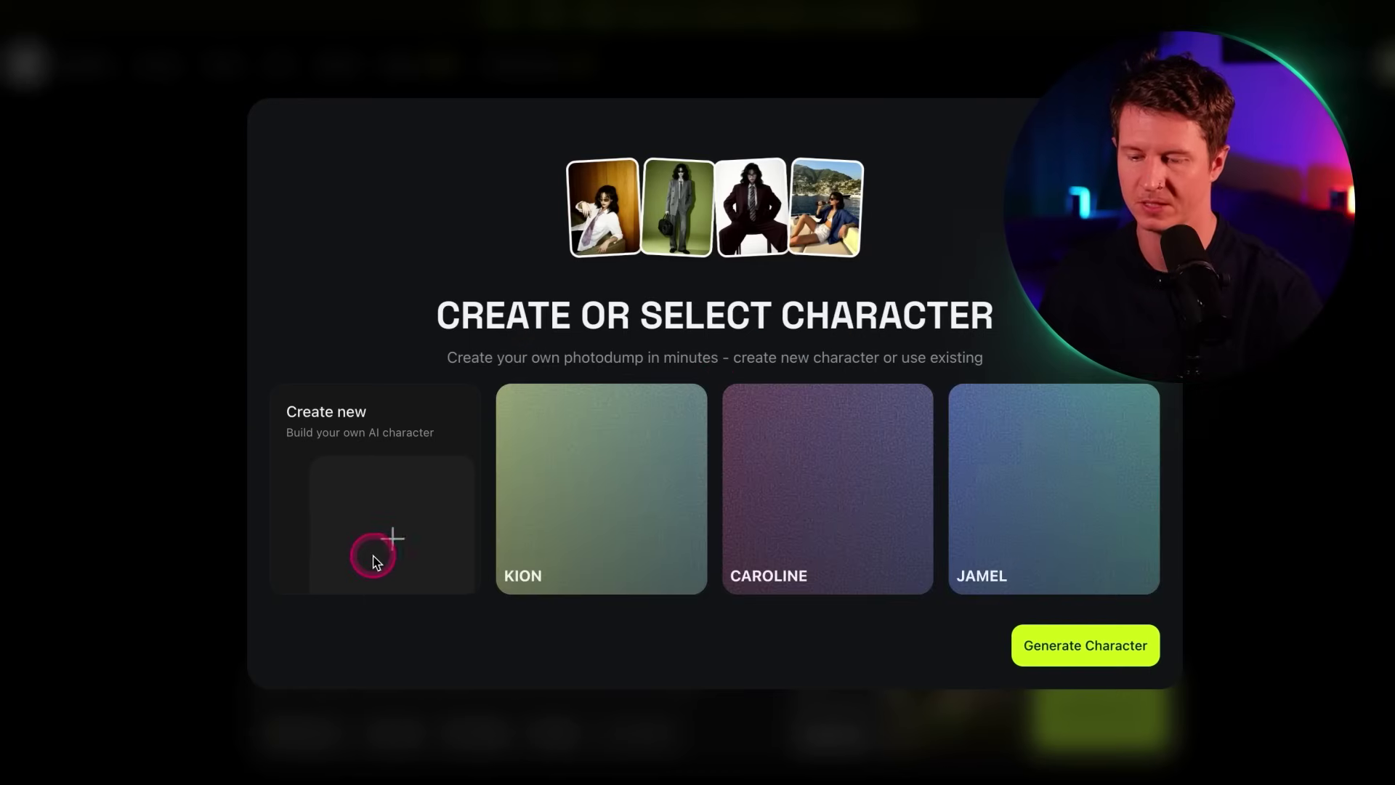
# Step: Create a new PhotoDump character and upload the blonde woman photo from Downloads
pyautogui.click(383, 542)
pyautogui.click(516, 393)
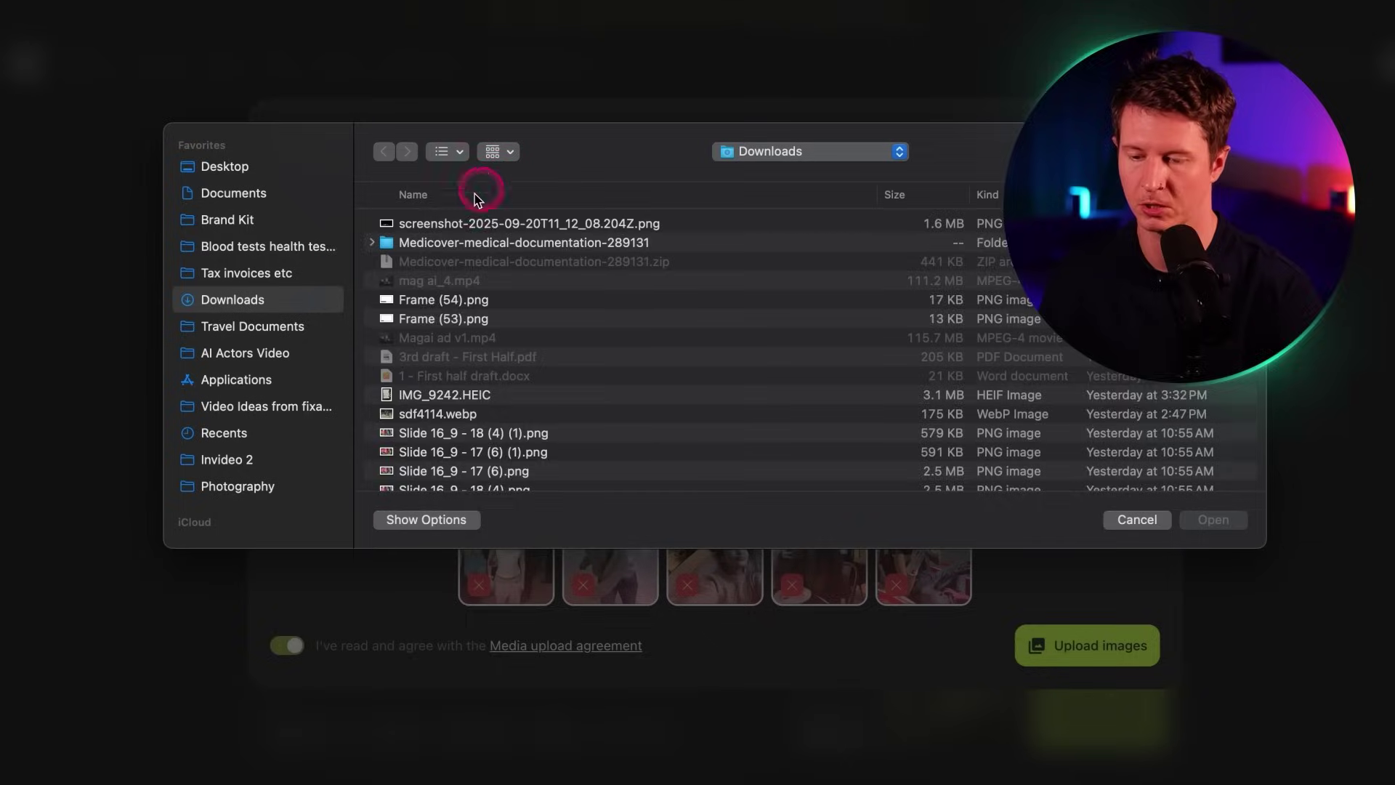
pyautogui.doubleClick(447, 224)
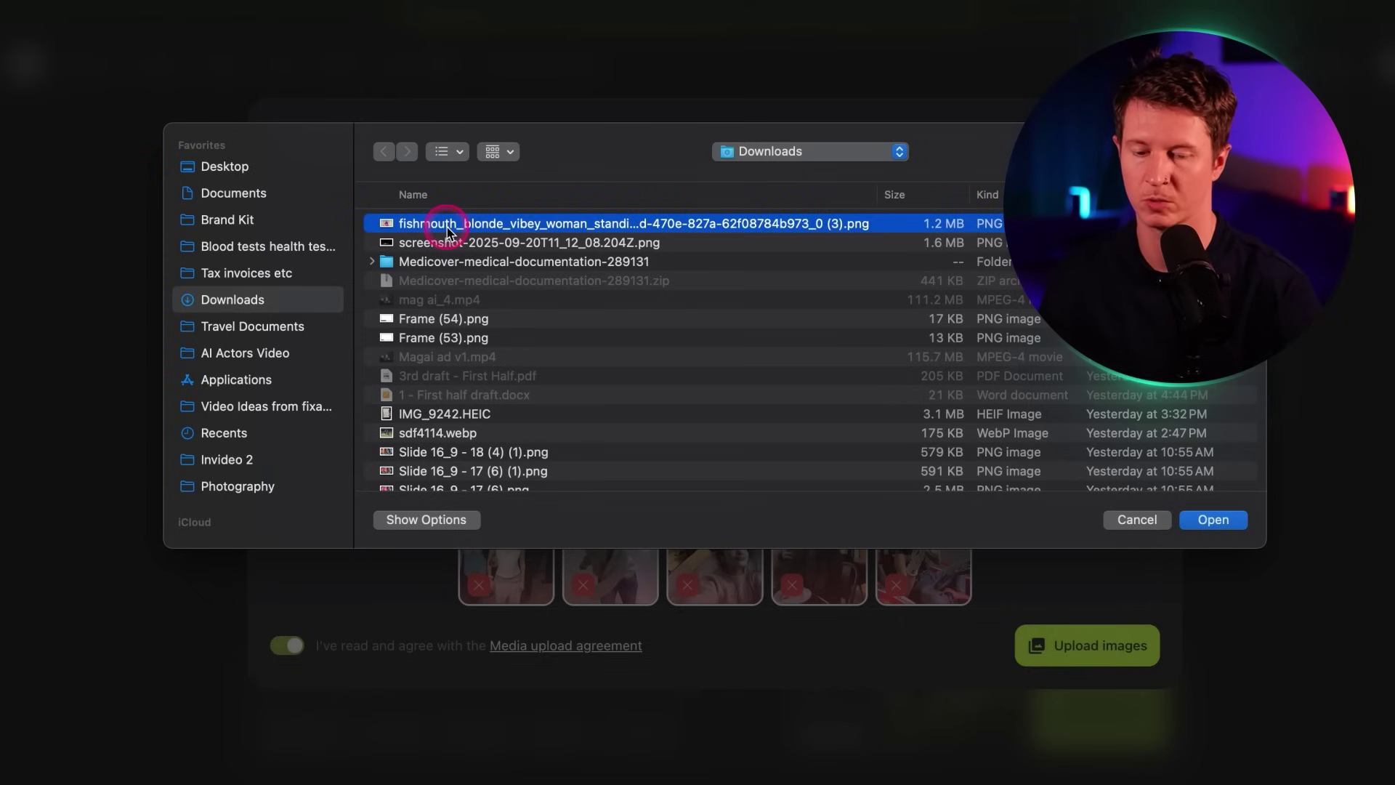
pyautogui.click(954, 295)
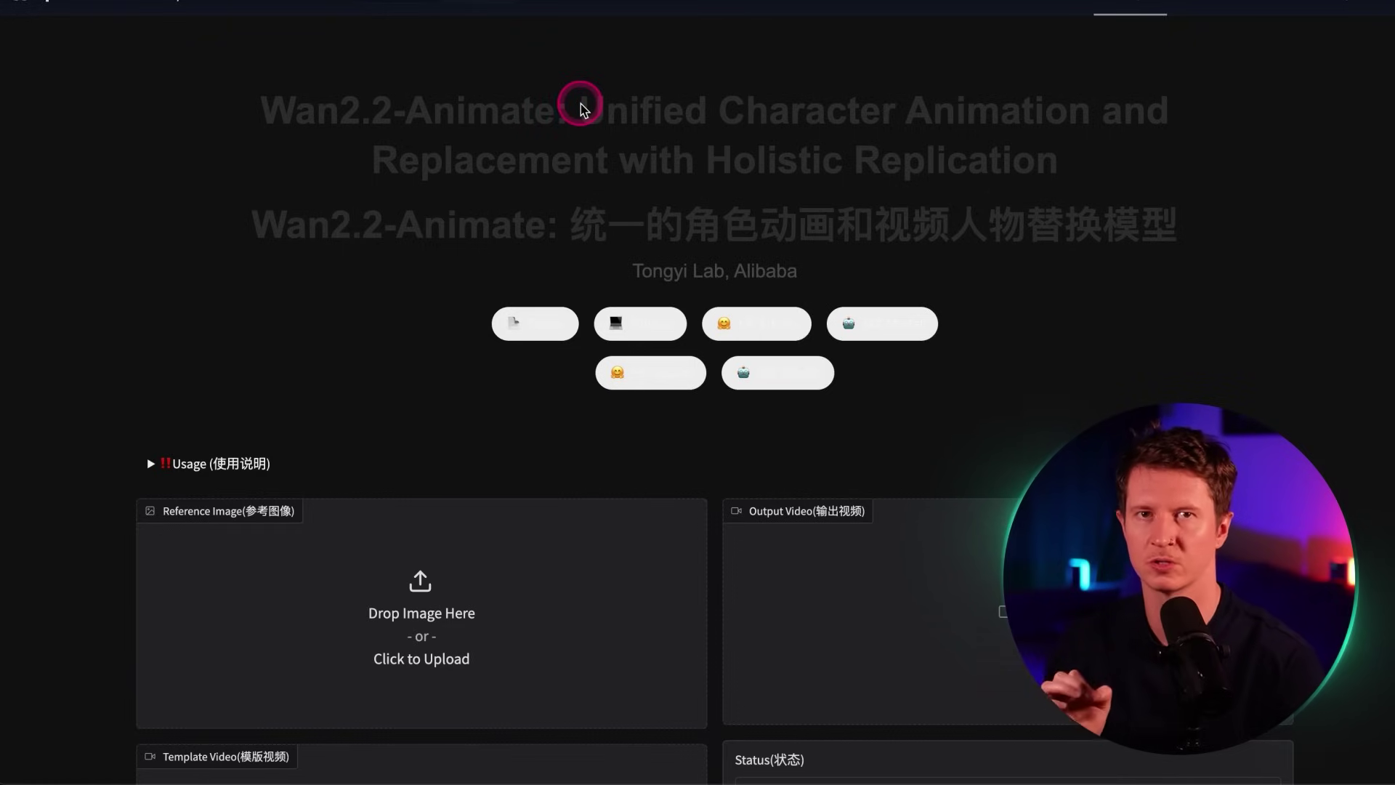
# Step: Select the Wan2.2-Animate unified character animation and replacement title text
pyautogui.moveTo(567, 117); pyautogui.dragTo(1062, 161)
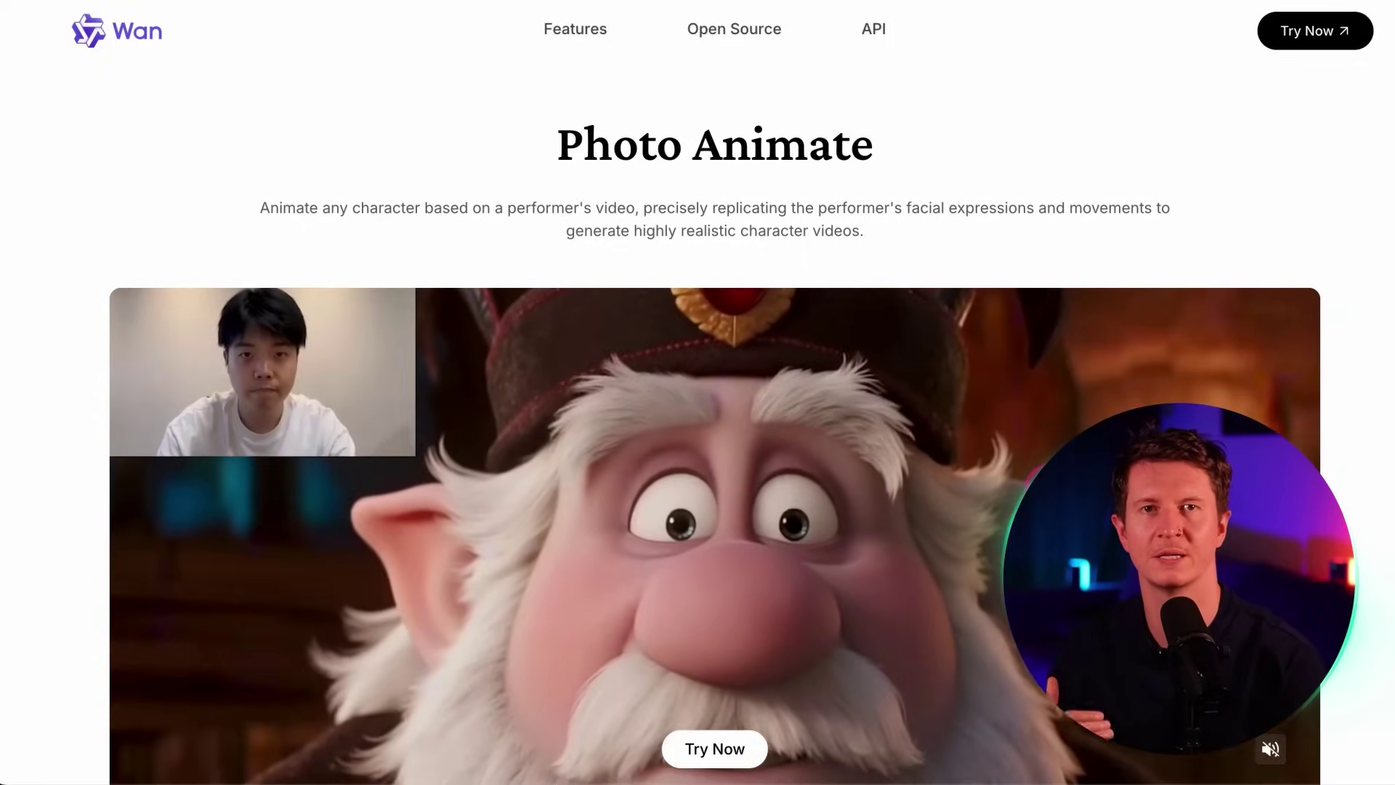
# Step: Browse the Photo Animate demos, then go to the Wan workspace through Try Now
pyautogui.scroll(-2, 714, 436)
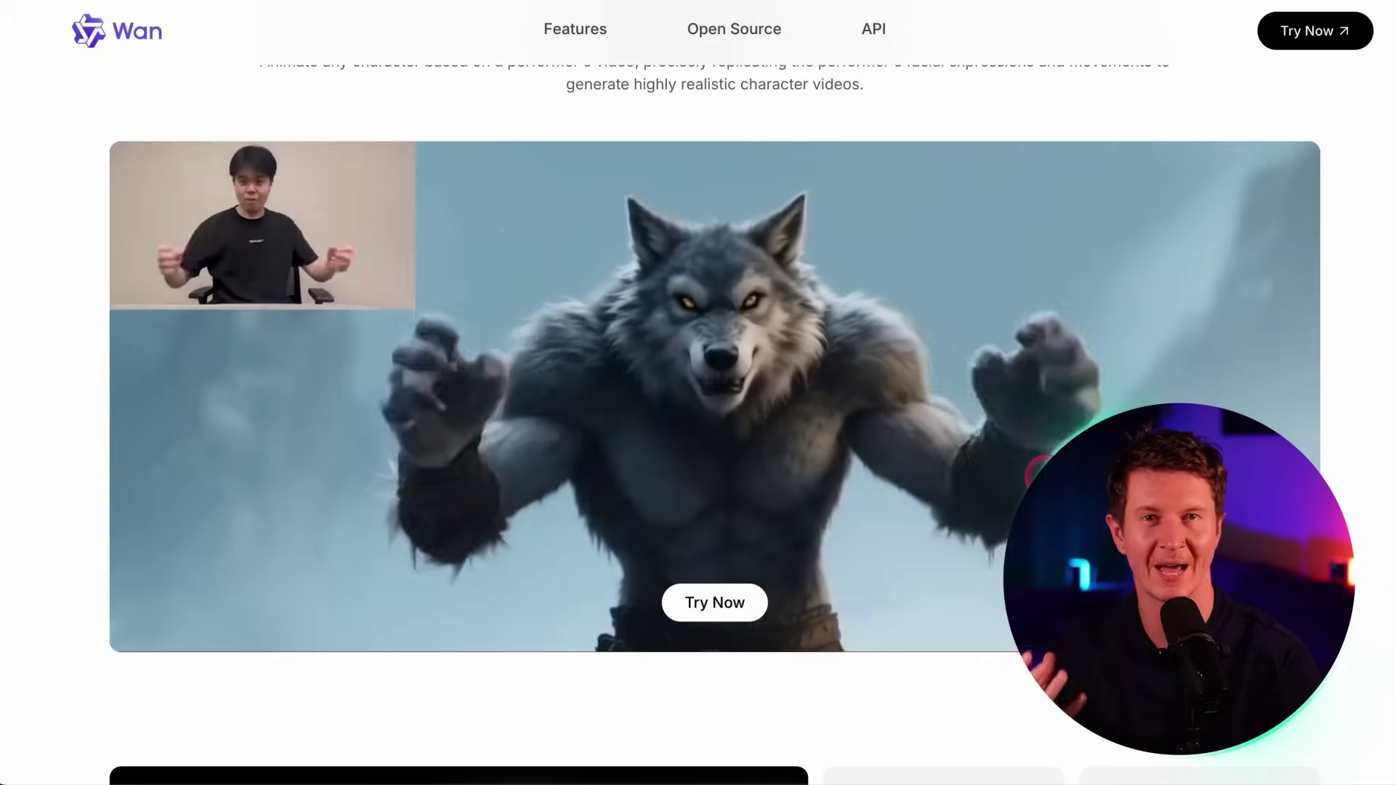
pyautogui.scroll(1, 715, 436)
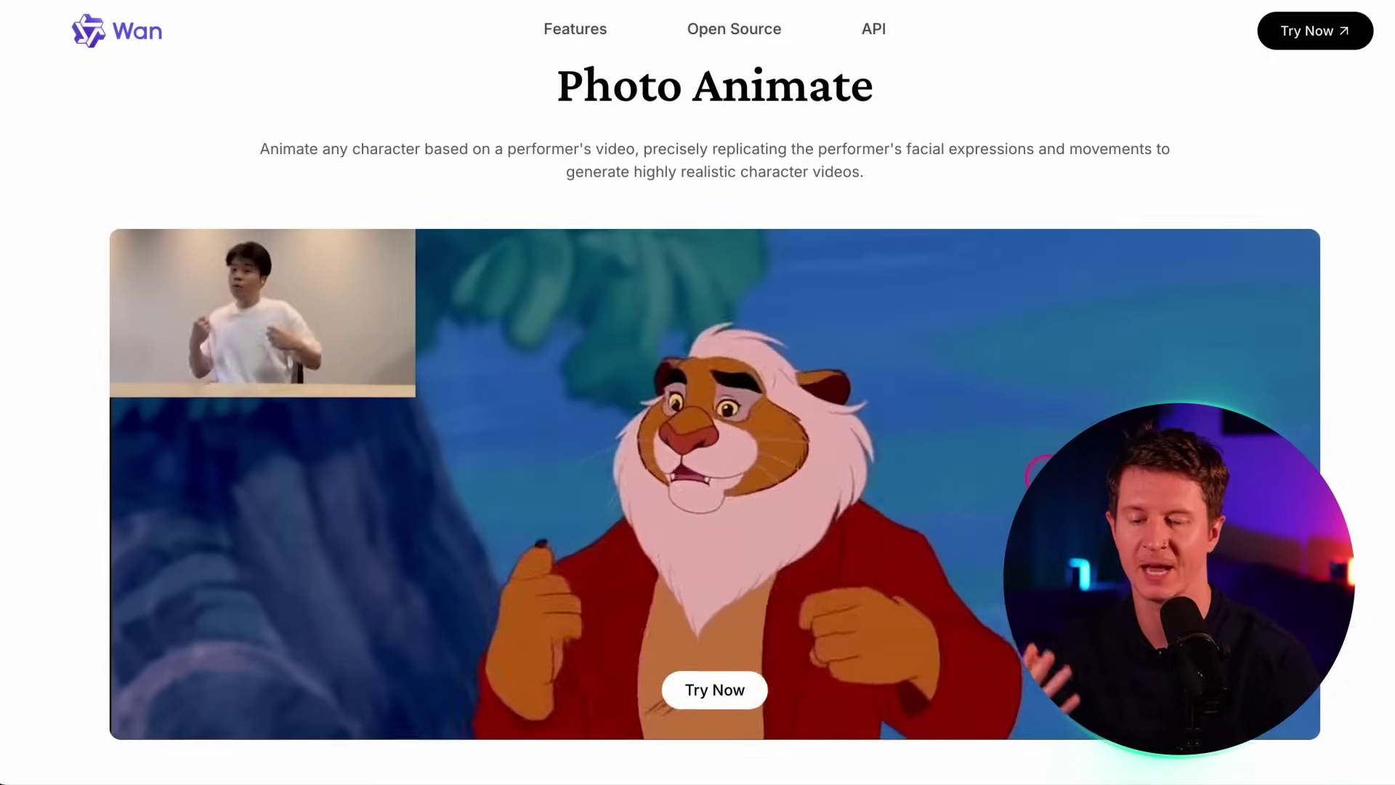
pyautogui.scroll(-1, 715, 435)
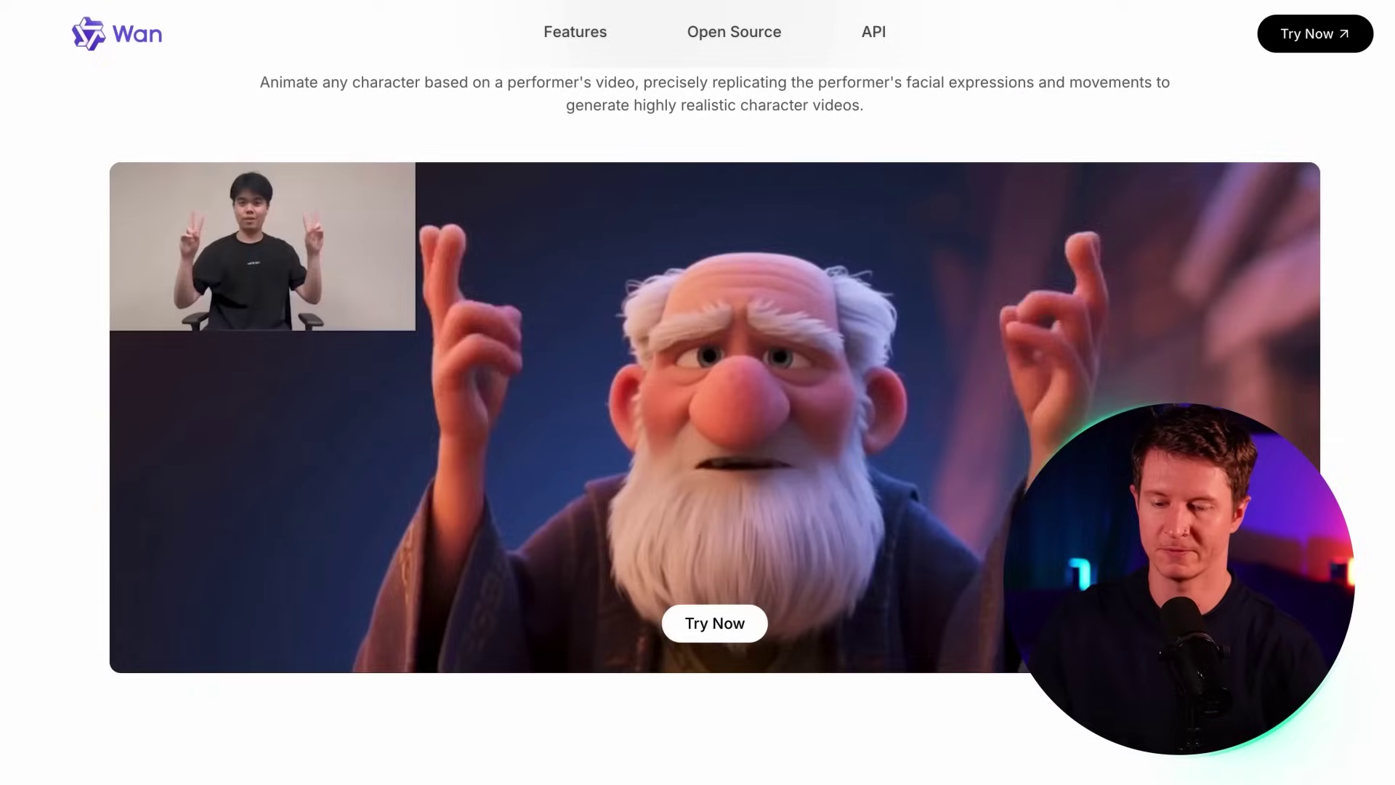
pyautogui.scroll(10, 1036, 115)
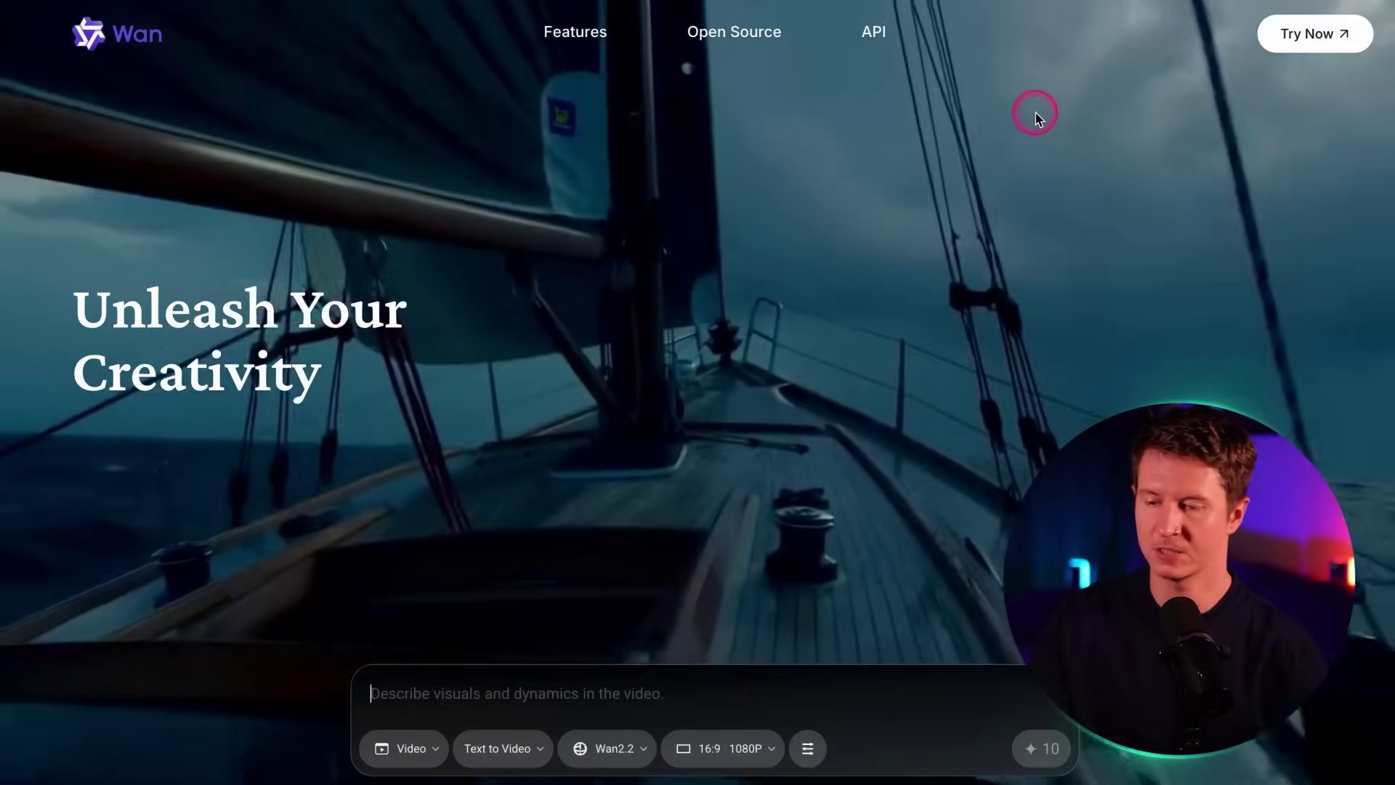
pyautogui.scroll(-10, 1036, 115)
pyautogui.scroll(2, 1035, 115)
pyautogui.scroll(-1, 1034, 115)
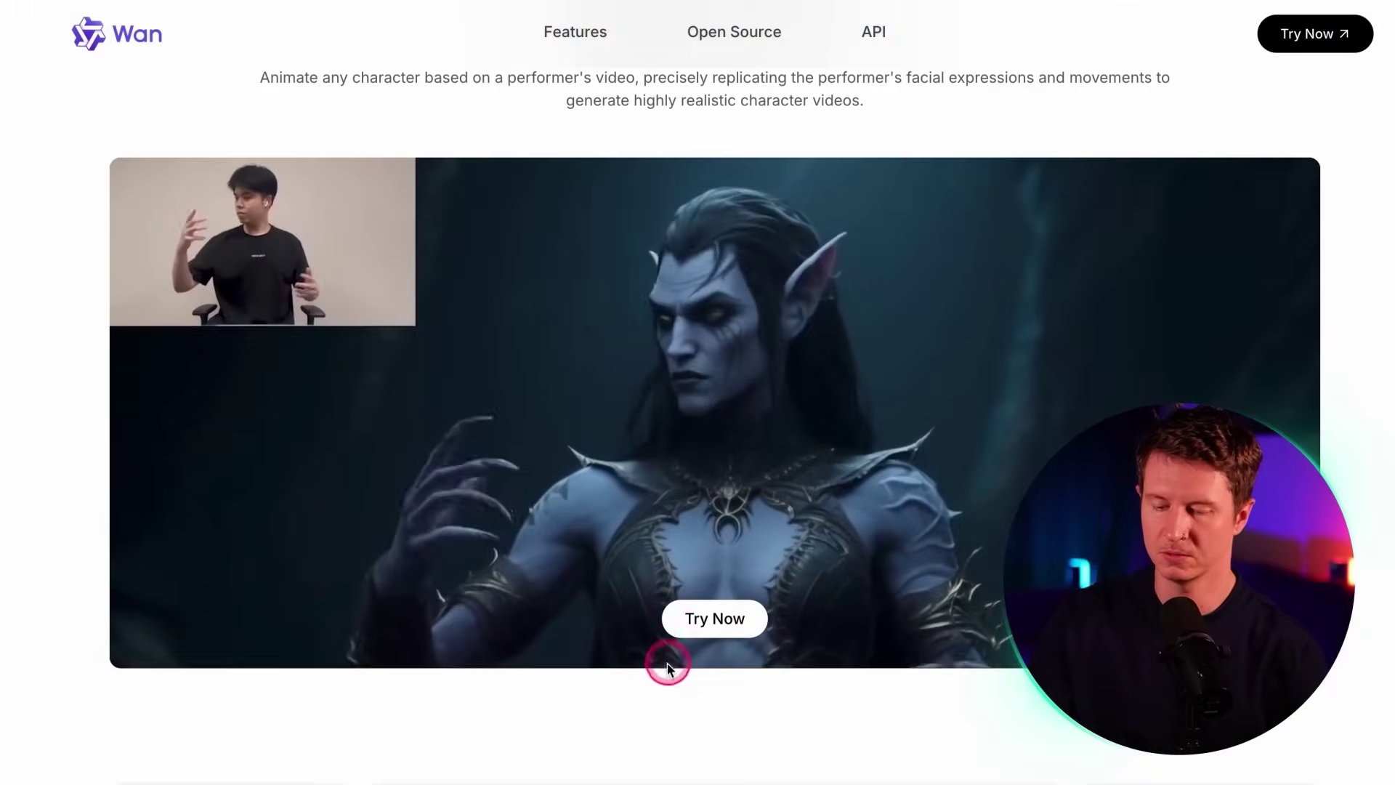
pyautogui.click(690, 626)
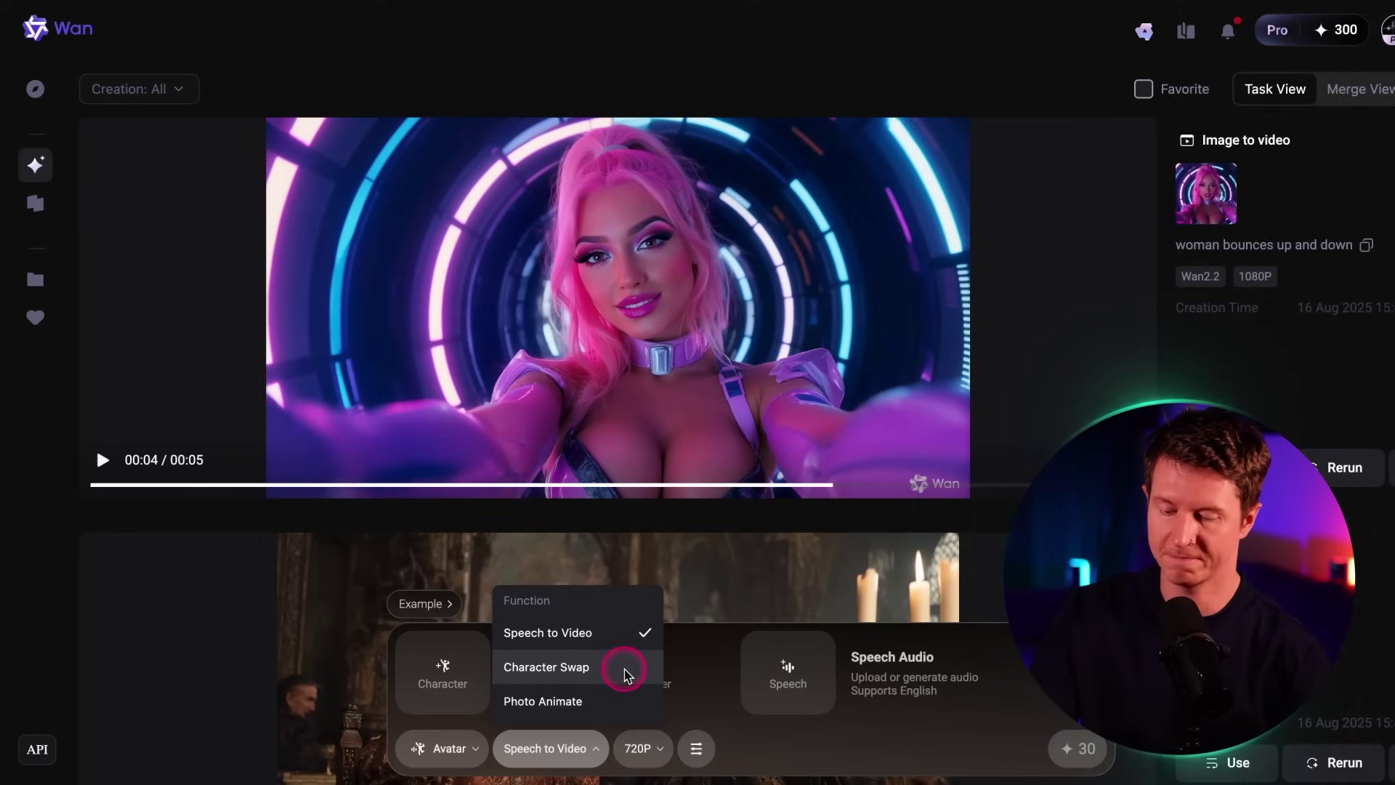
# Step: Switch the Avatar function to Character Swap and preview example.mp4 from the Add Video picker
pyautogui.click(626, 668)
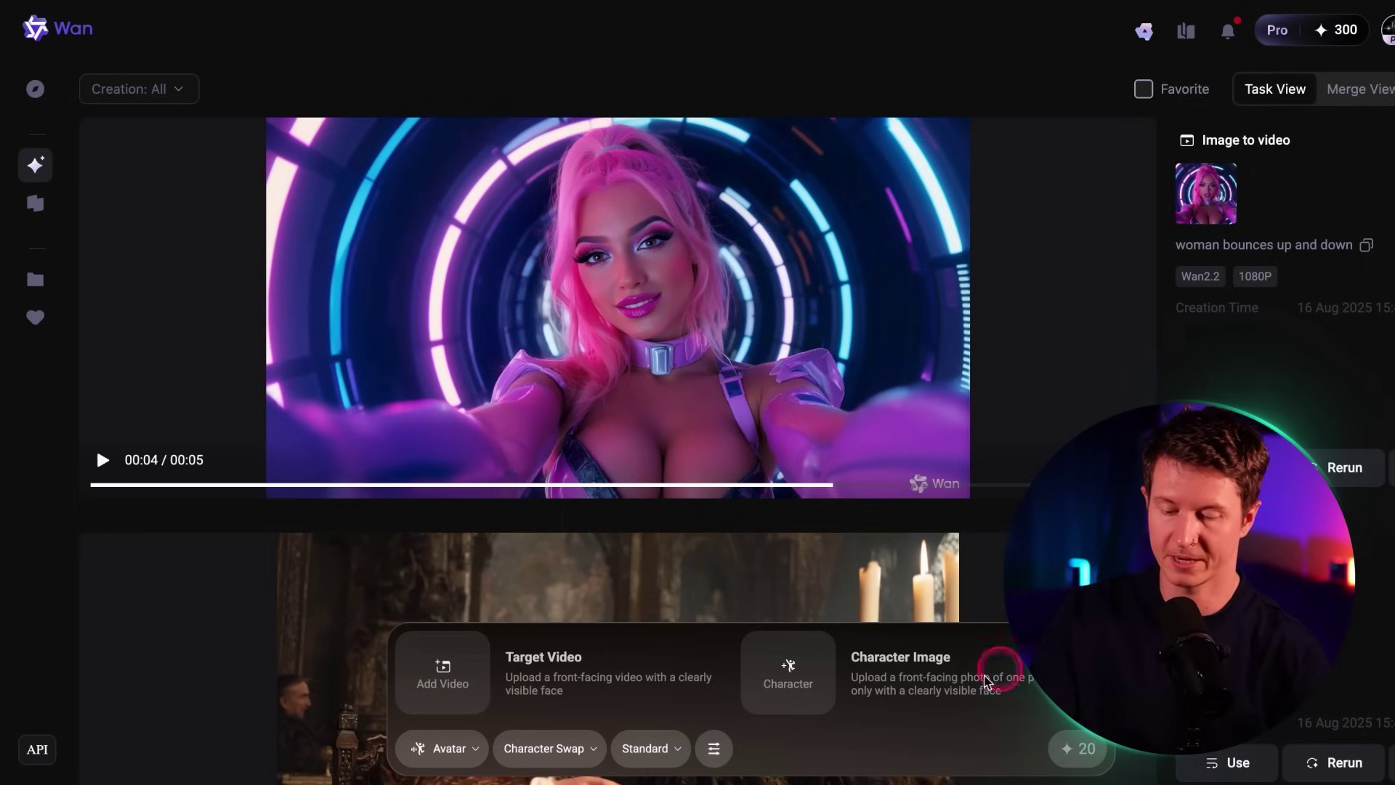
pyautogui.moveTo(1080, 380)
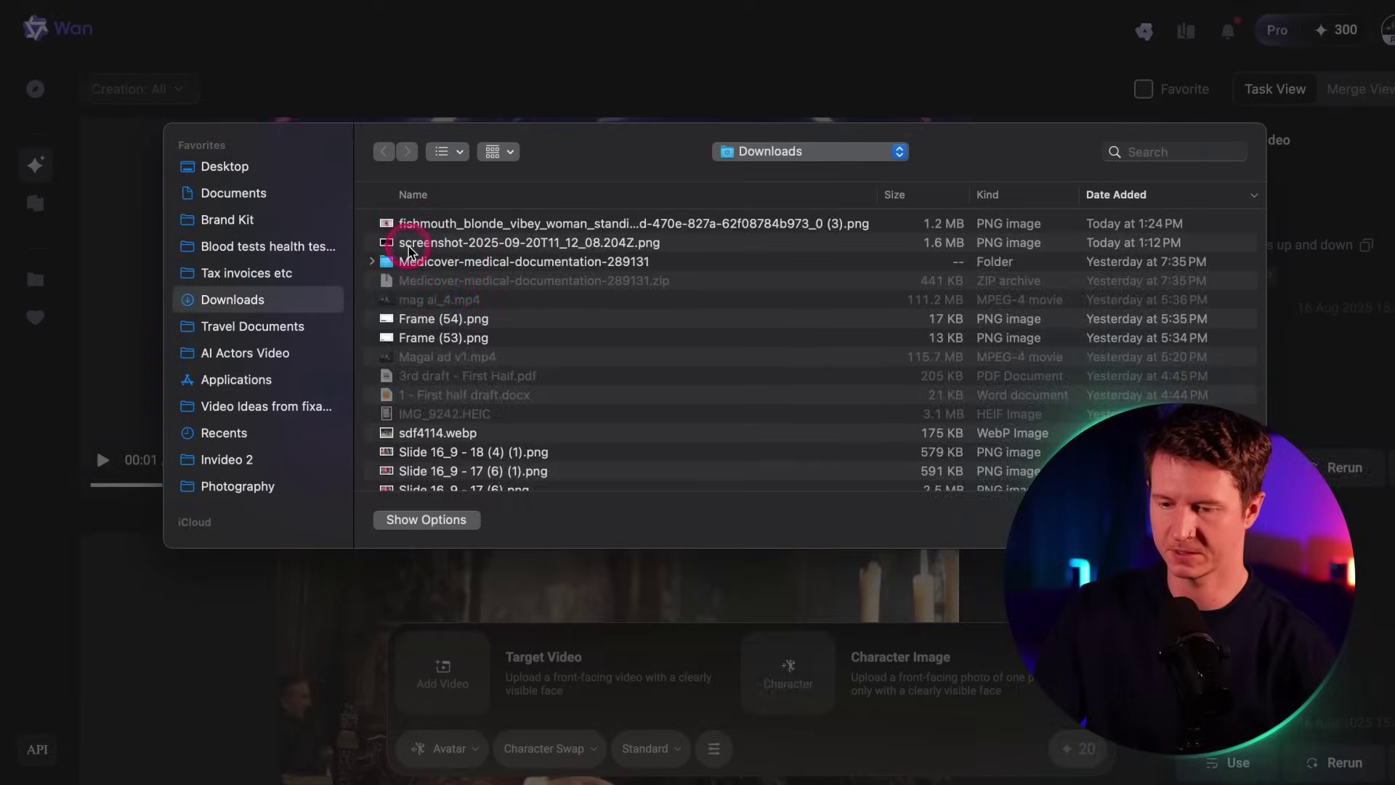
pyautogui.click(463, 227)
pyautogui.press('space')
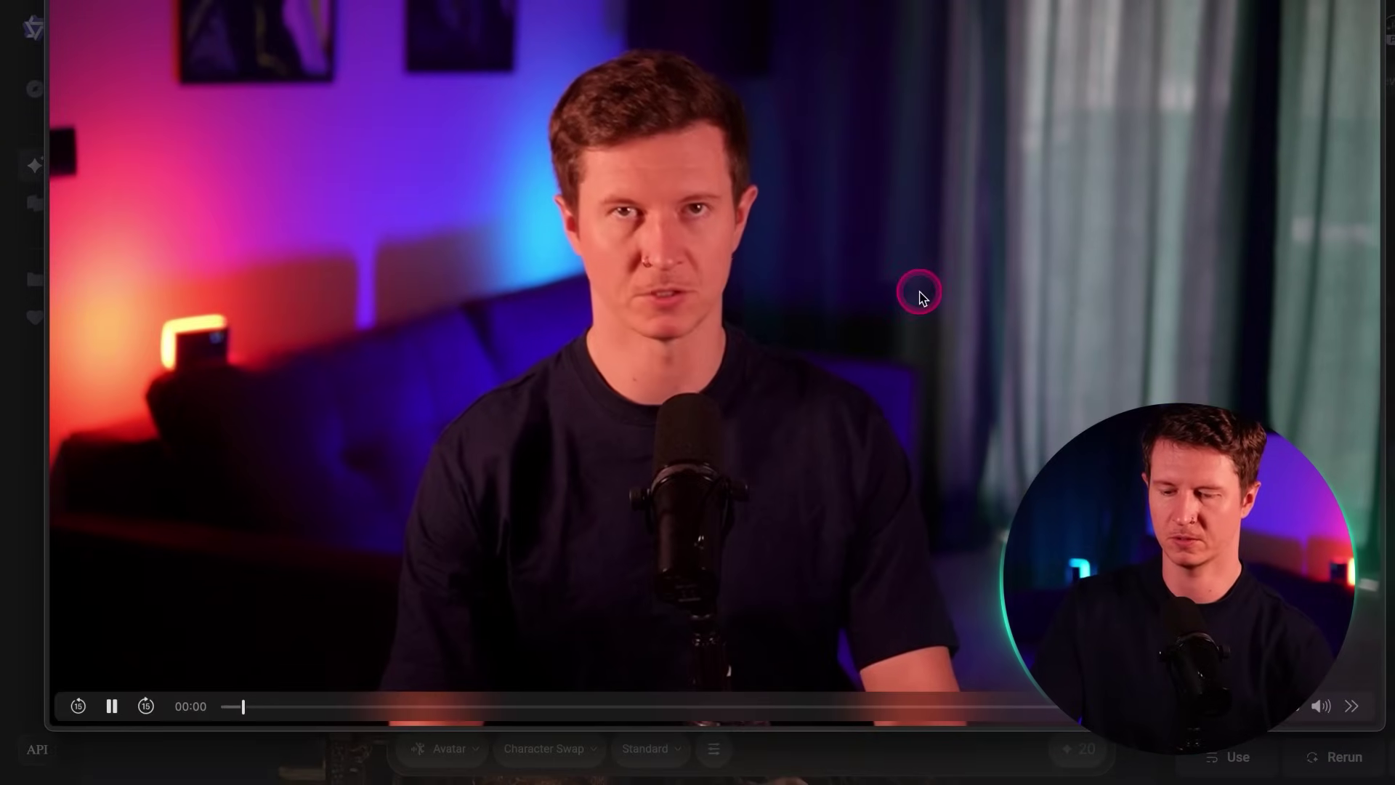
# Step: Close the example.mp4 preview and cancel the file picker to return to Character Swap
pyautogui.press('space')
pyautogui.press('Escape')
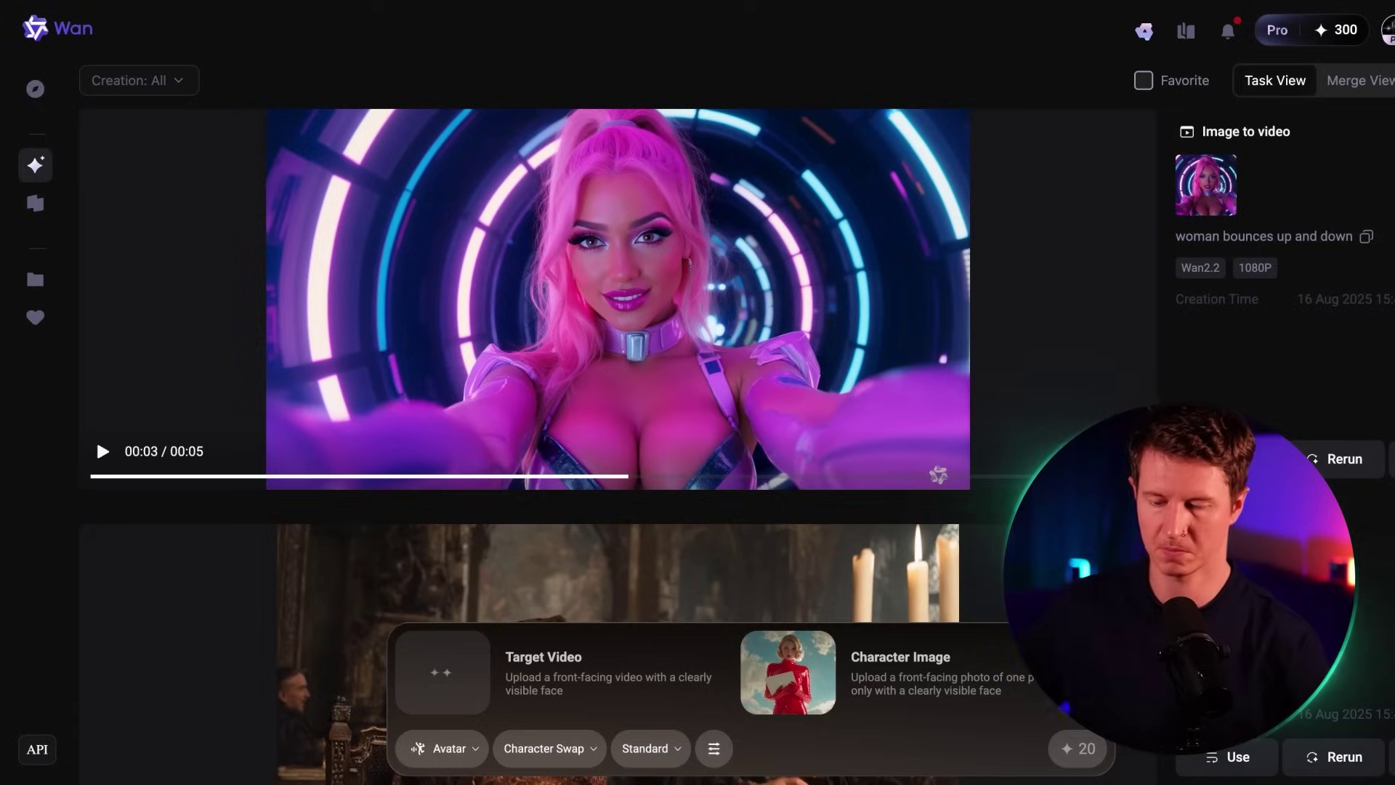
pyautogui.click(918, 739)
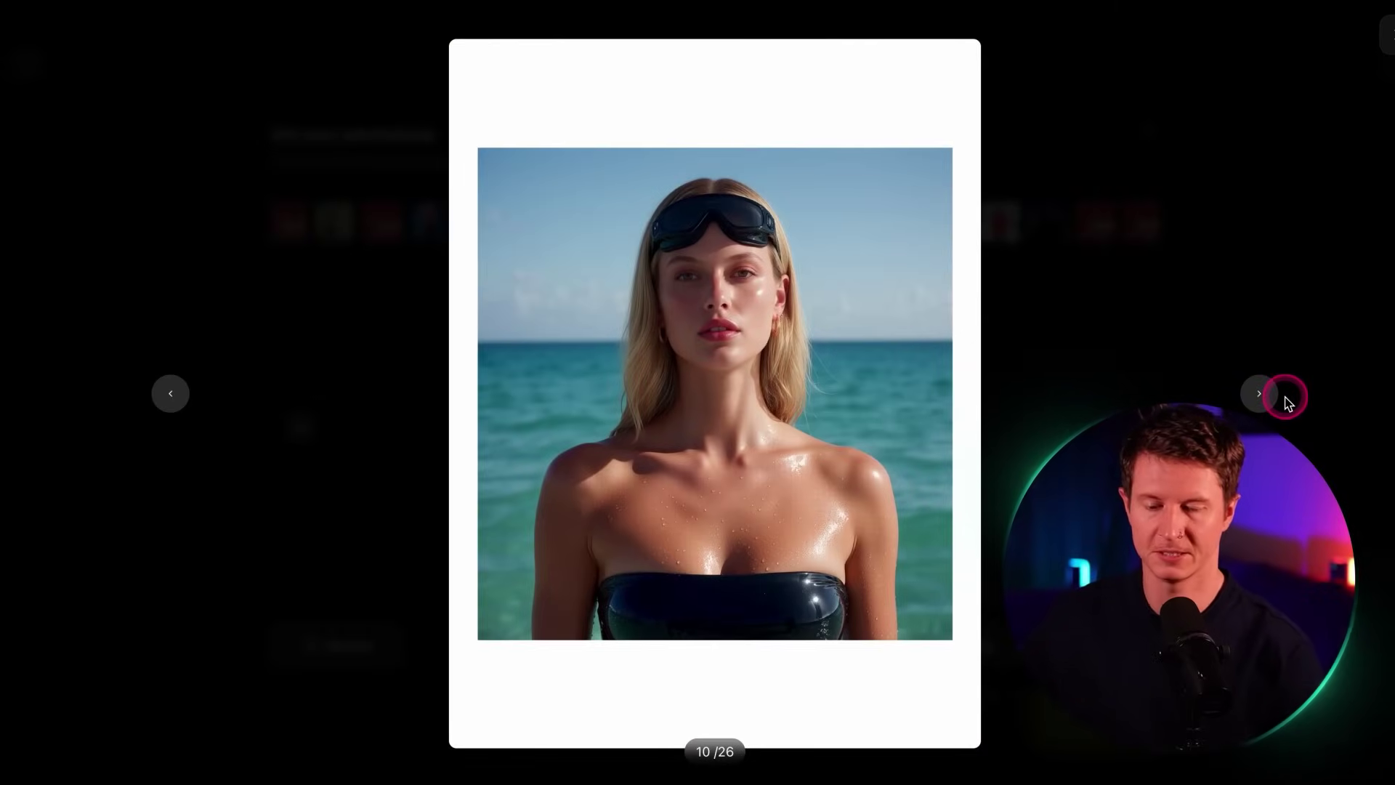
# Step: Page through photodump images 10 to 26 full-size, then close the viewer
pyautogui.click(1268, 395)
pyautogui.click(1268, 394)
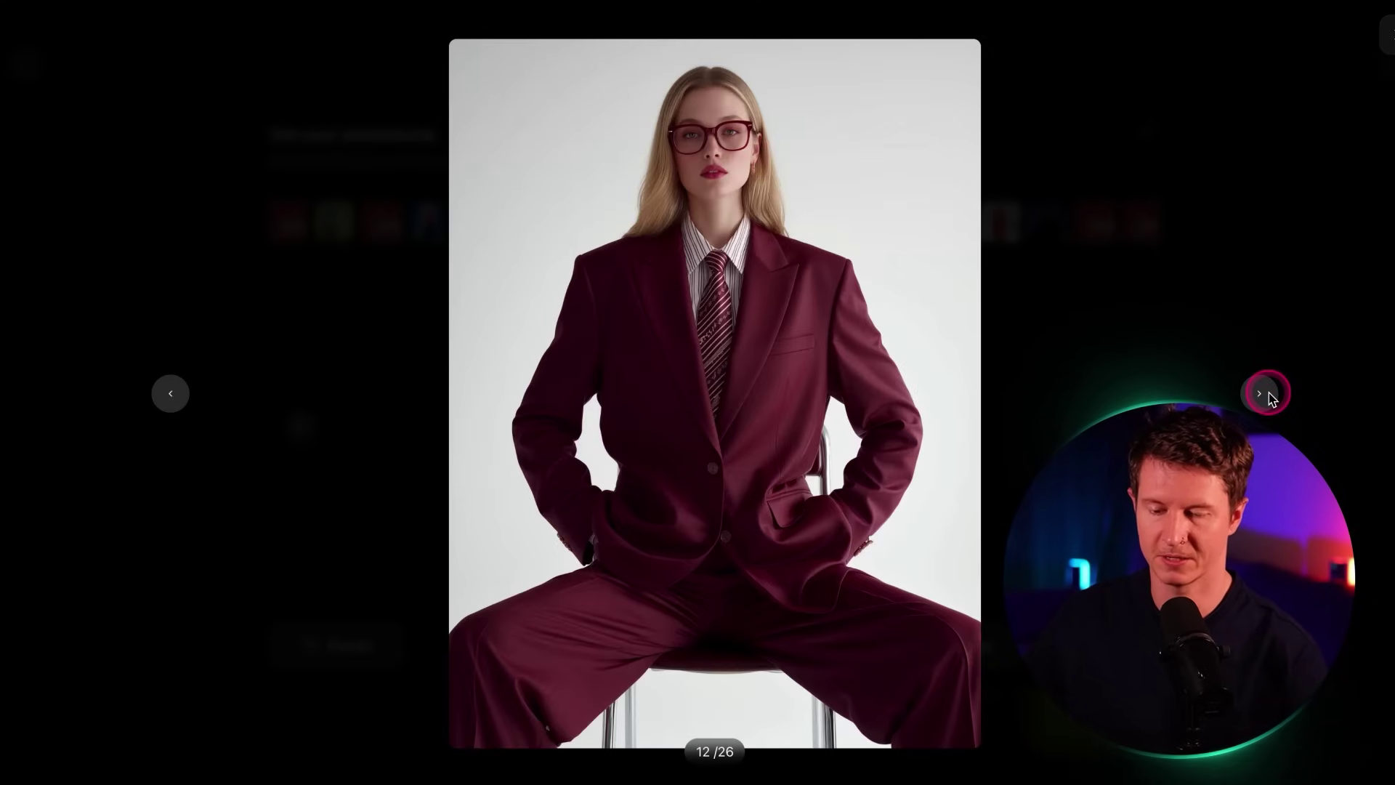
pyautogui.click(1268, 394)
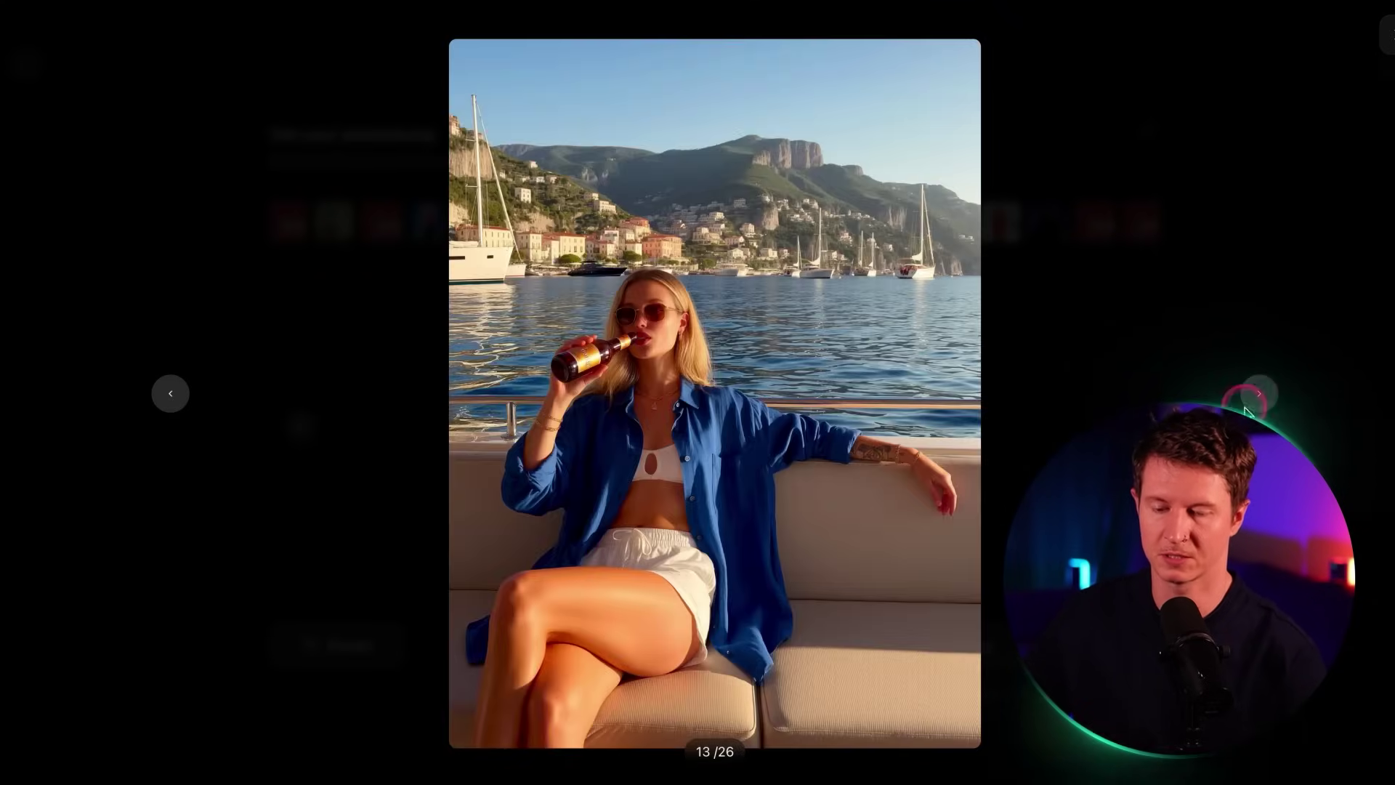
pyautogui.click(1259, 397)
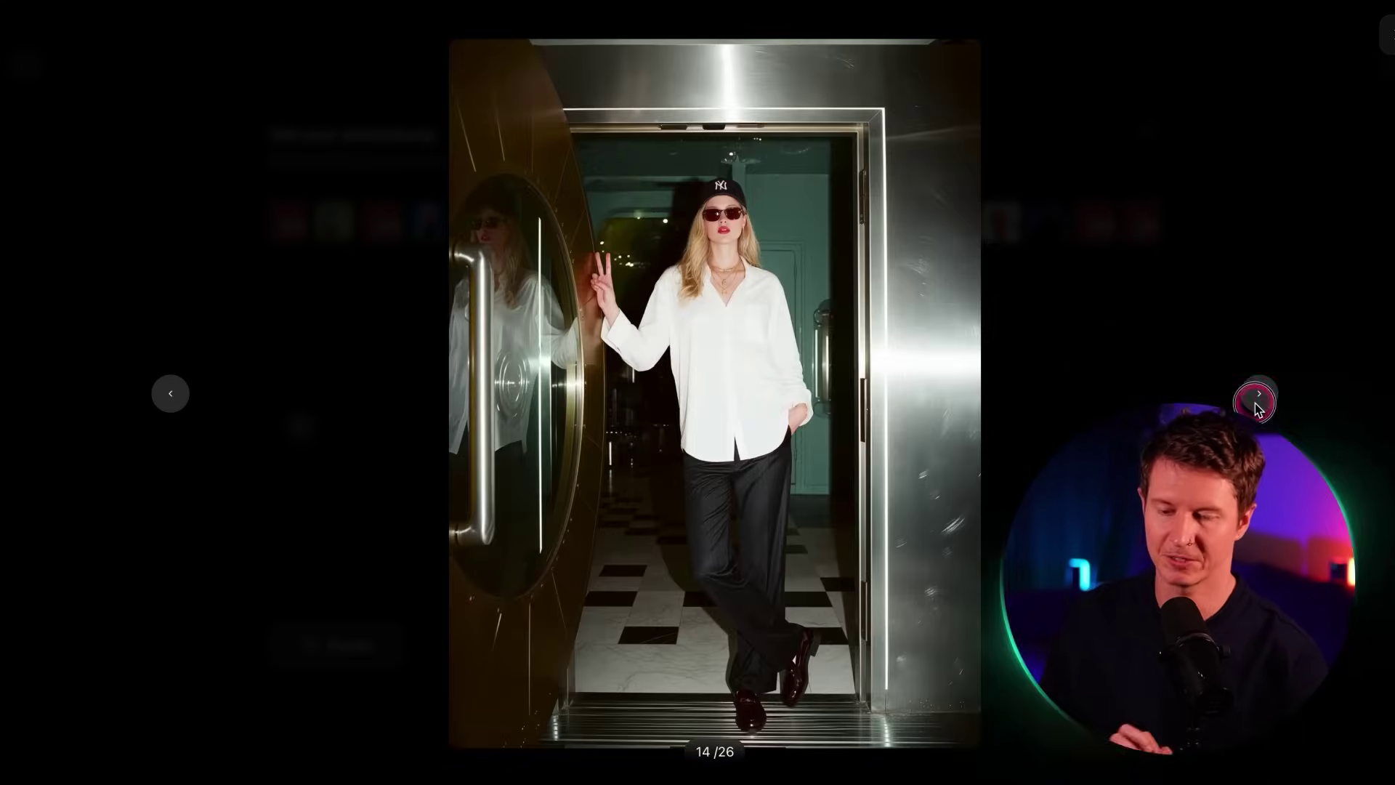
pyautogui.click(1257, 398)
pyautogui.click(1257, 398)
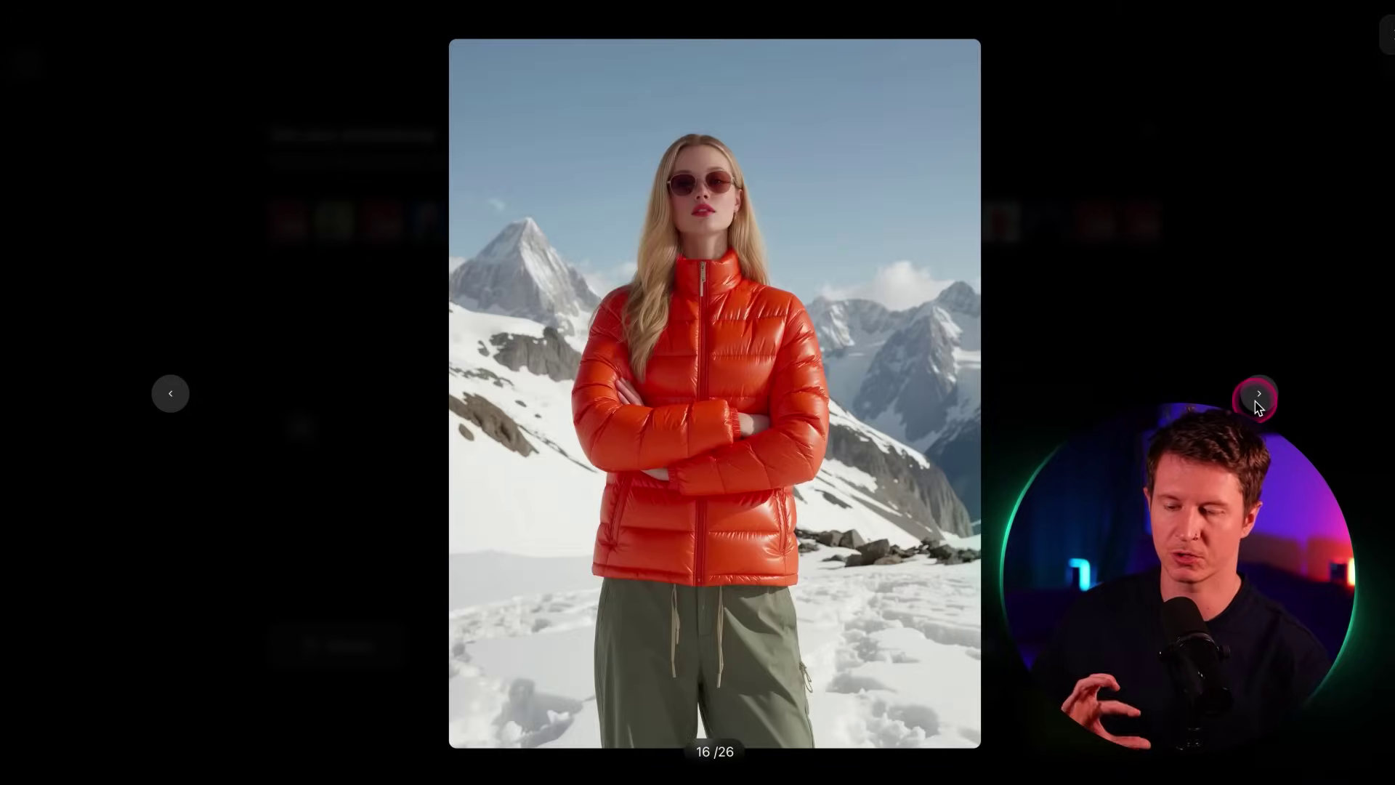
pyautogui.click(1256, 399)
pyautogui.click(1257, 399)
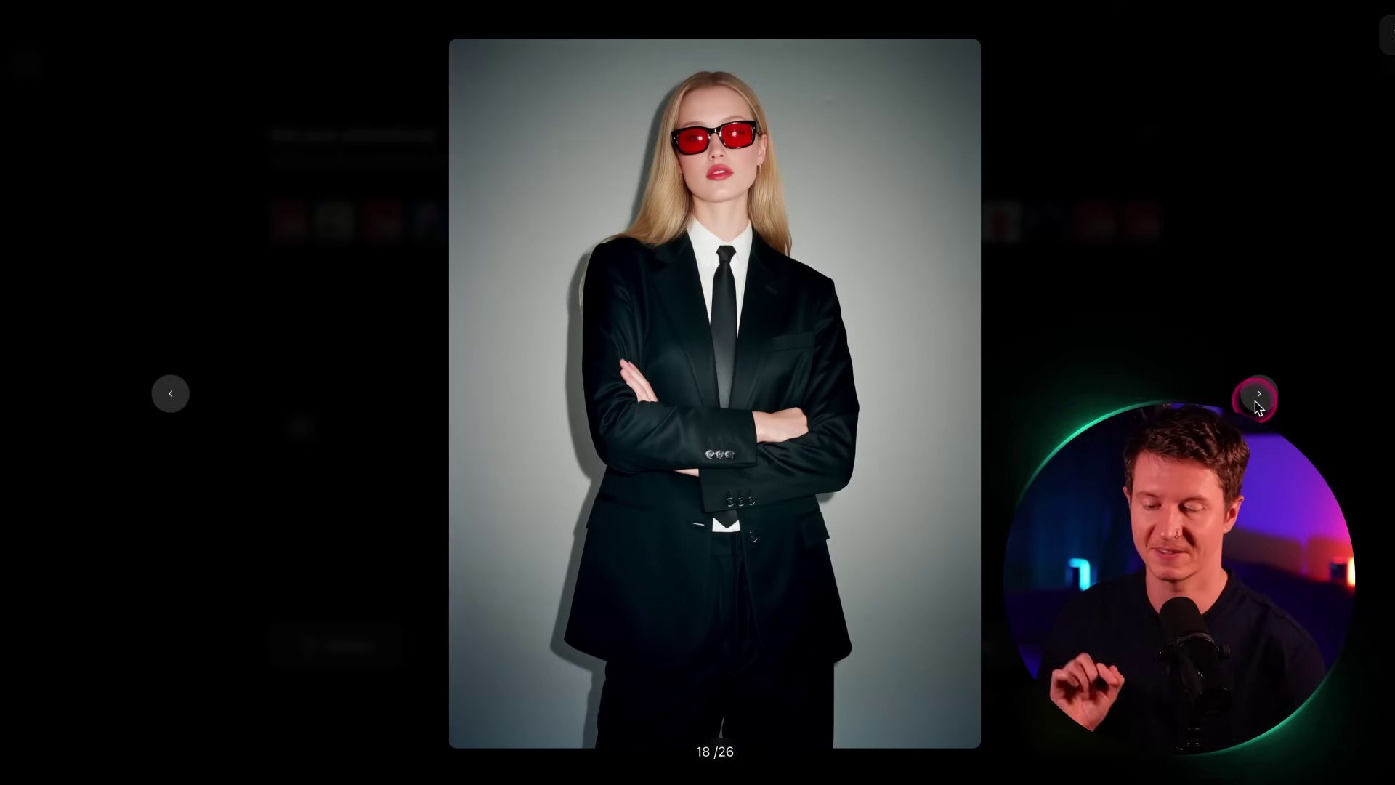
pyautogui.click(1257, 399)
pyautogui.click(1257, 400)
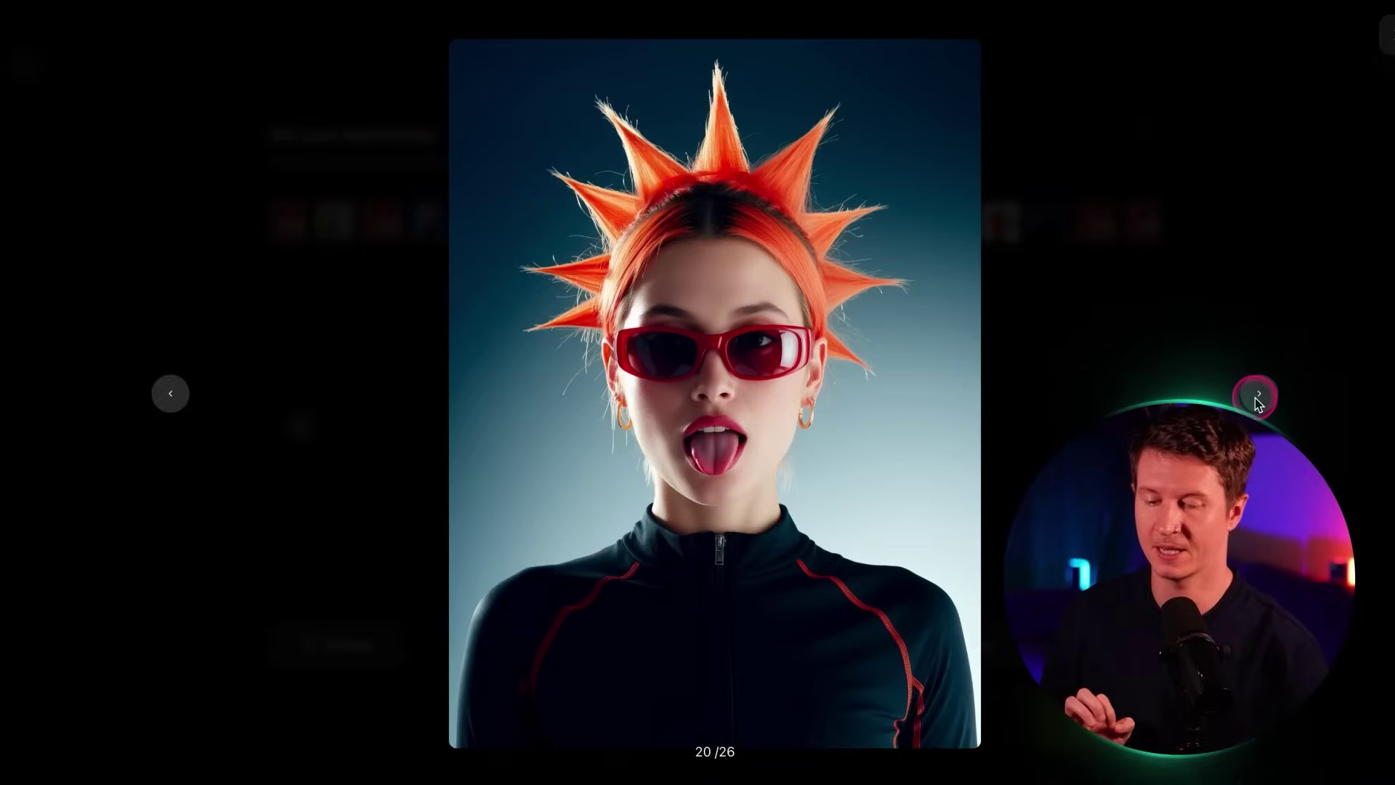
pyautogui.click(1257, 399)
pyautogui.click(1257, 400)
pyautogui.click(1256, 399)
pyautogui.click(1257, 399)
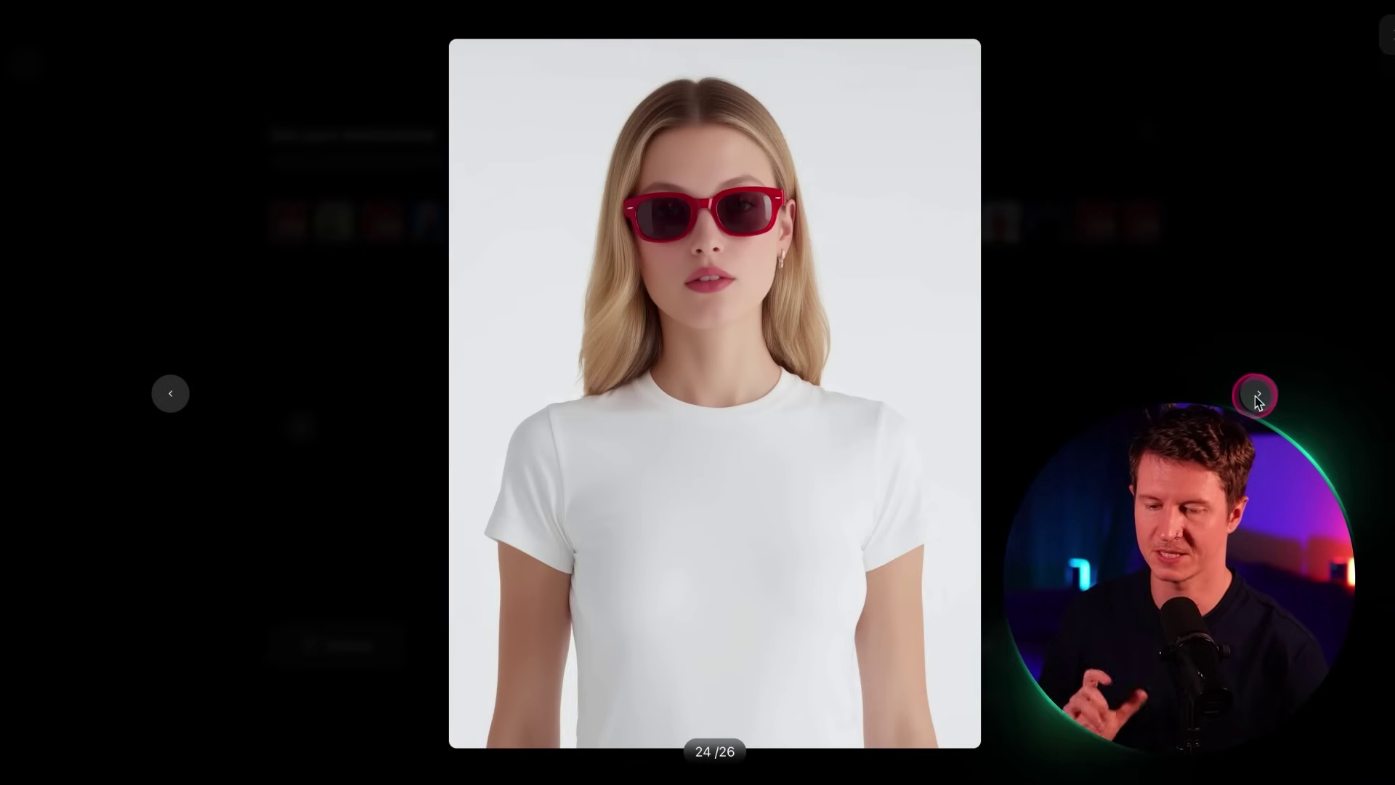
pyautogui.click(1257, 399)
pyautogui.click(1257, 400)
pyautogui.press('Escape')
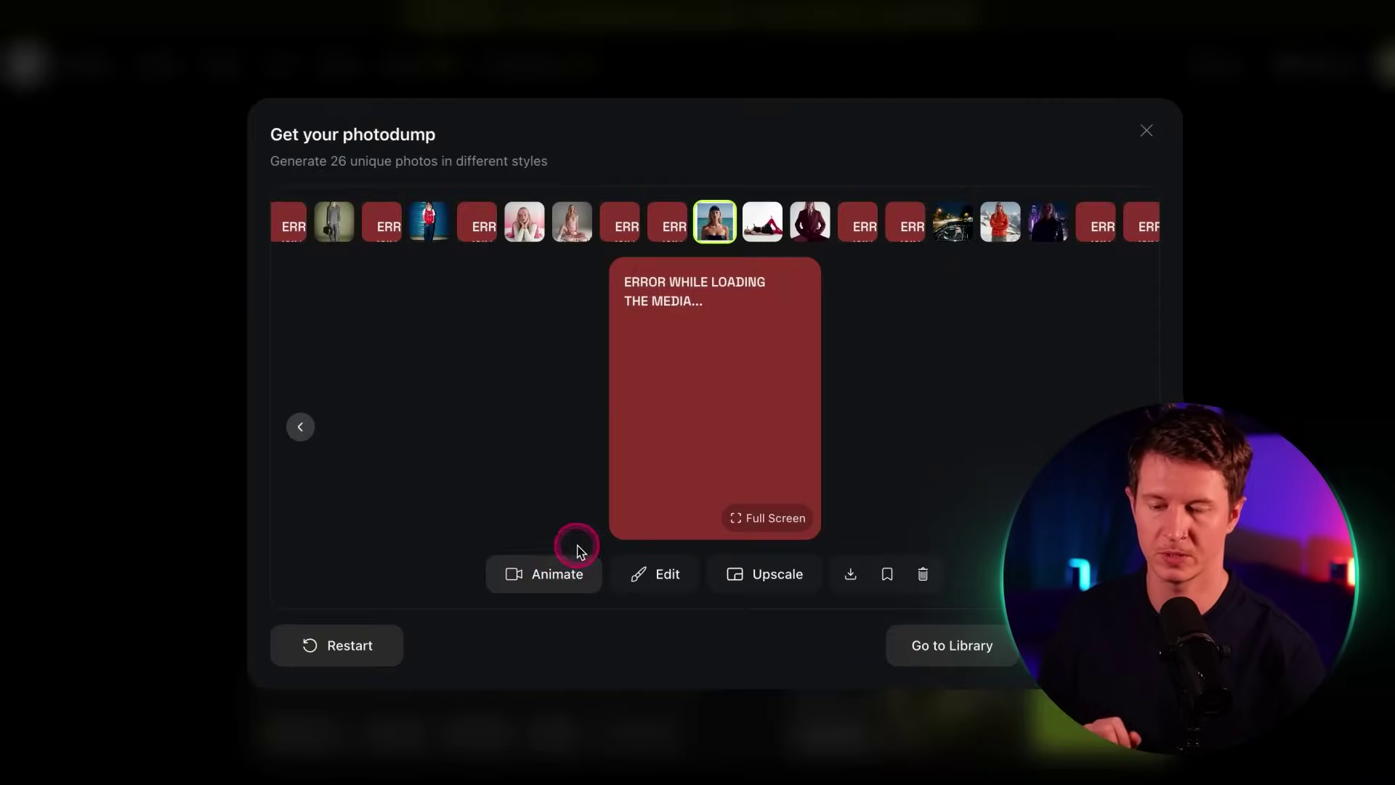
# Step: Pick the lying-woman photo and send it to Animate as the video start frame
pyautogui.click(756, 240)
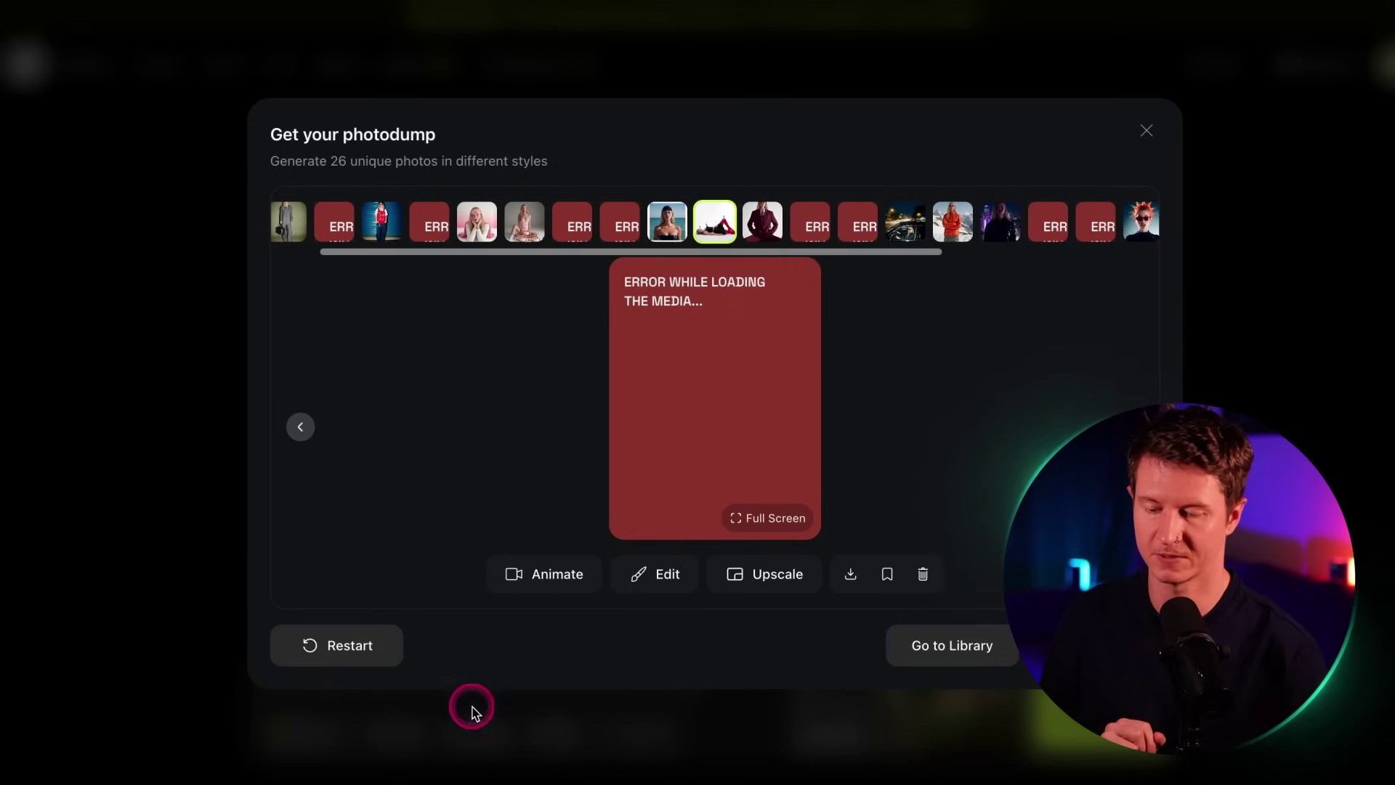
pyautogui.click(520, 573)
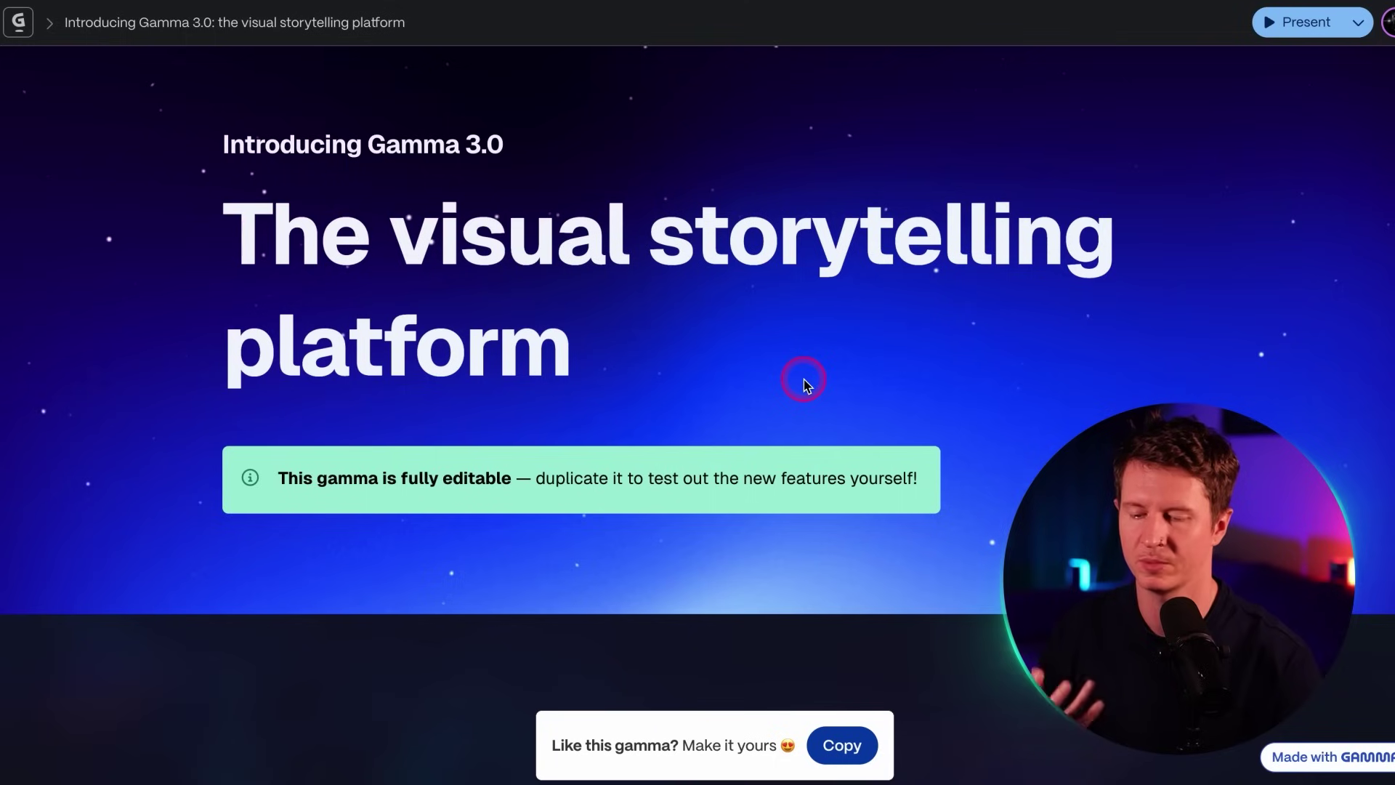
# Step: Read down the Gamma 3.0 announcement to Gamma for teams, then copy the gamma
pyautogui.scroll(-6, 804, 383)
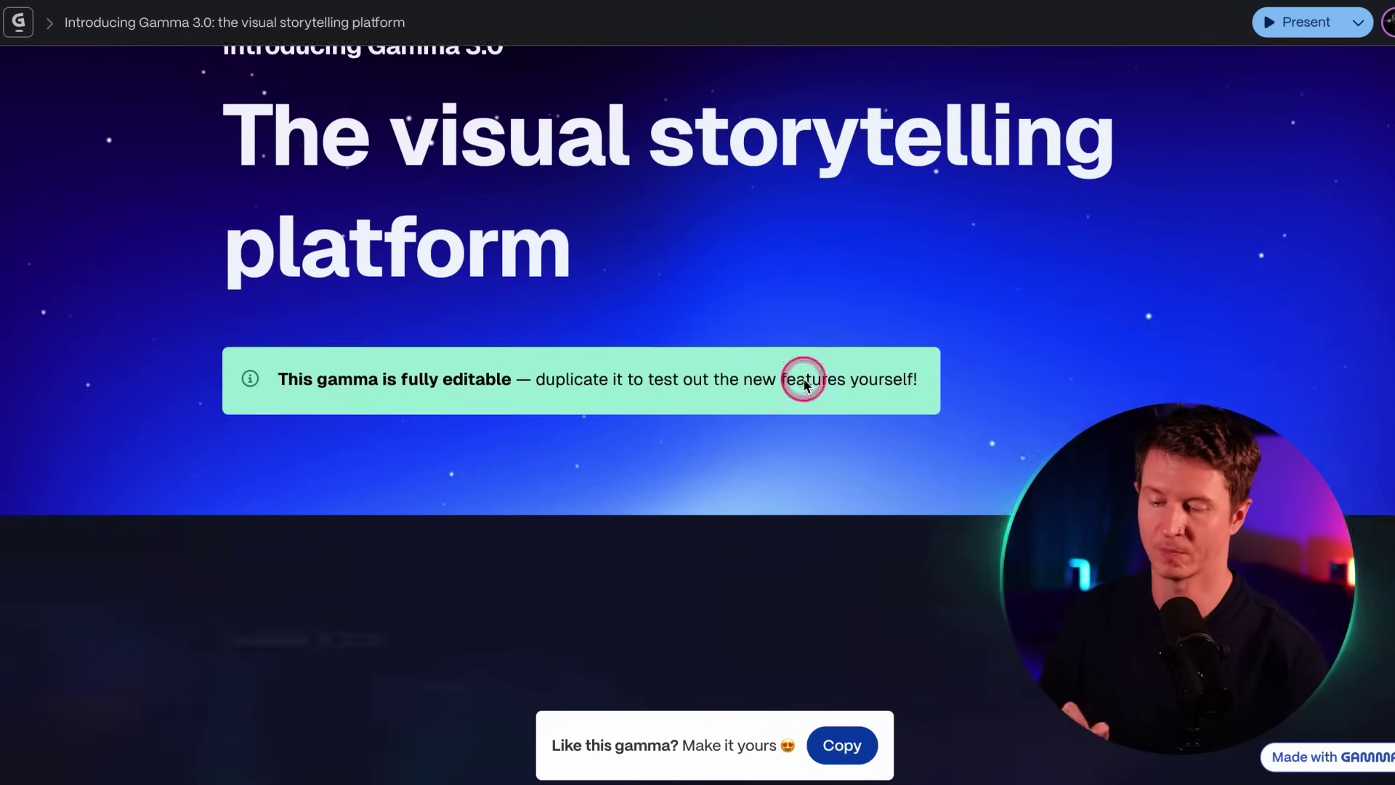
pyautogui.scroll(-8, 804, 384)
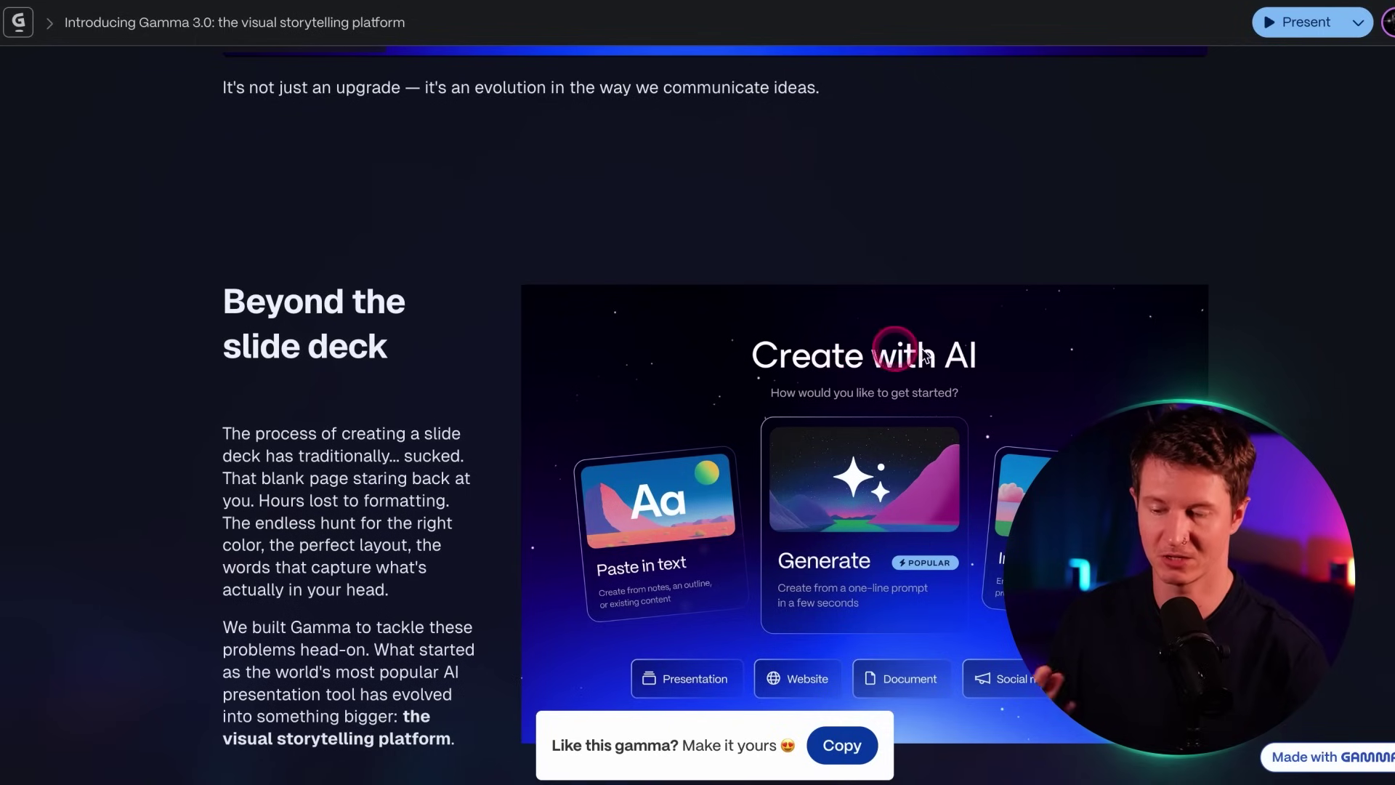
pyautogui.scroll(-3, 1038, 435)
pyautogui.scroll(-9, 1038, 435)
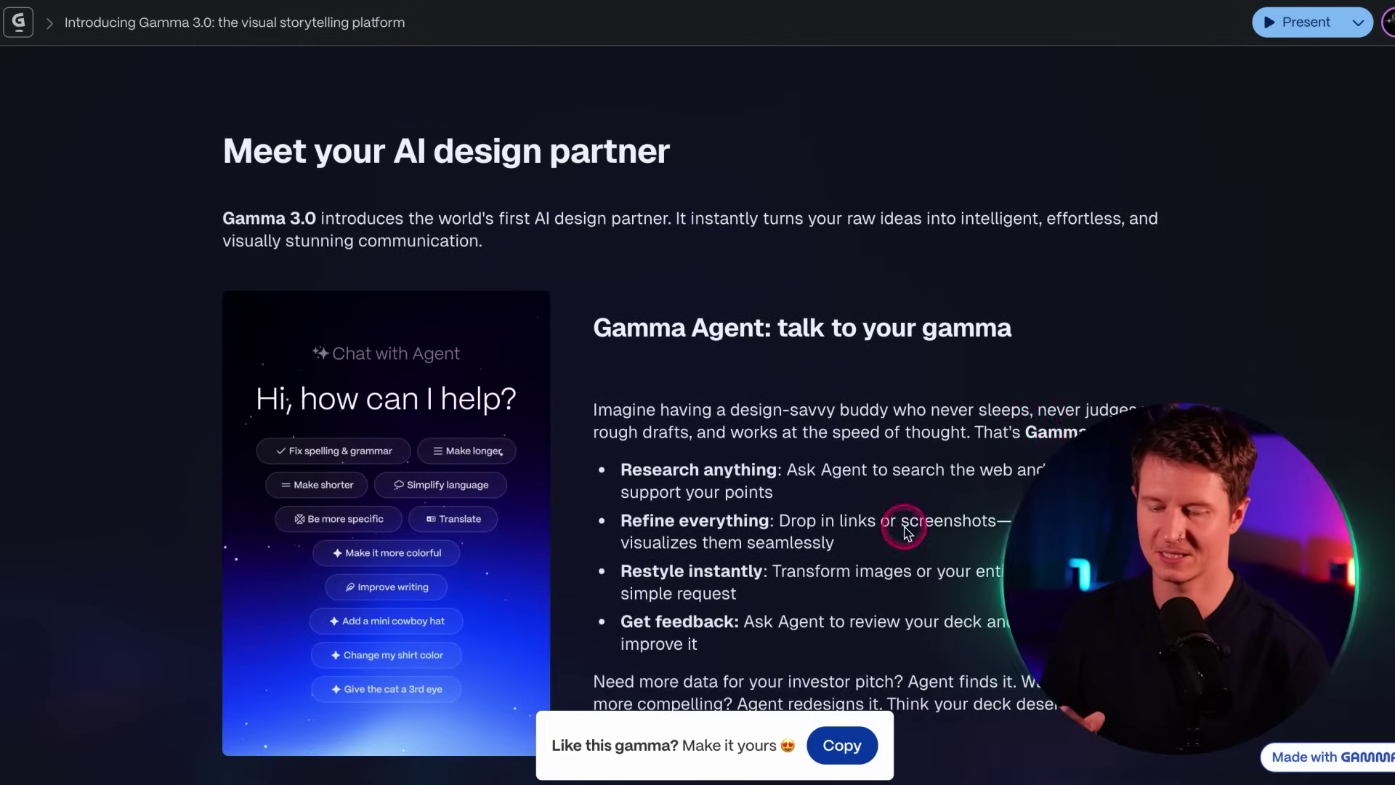
pyautogui.scroll(-7, 904, 531)
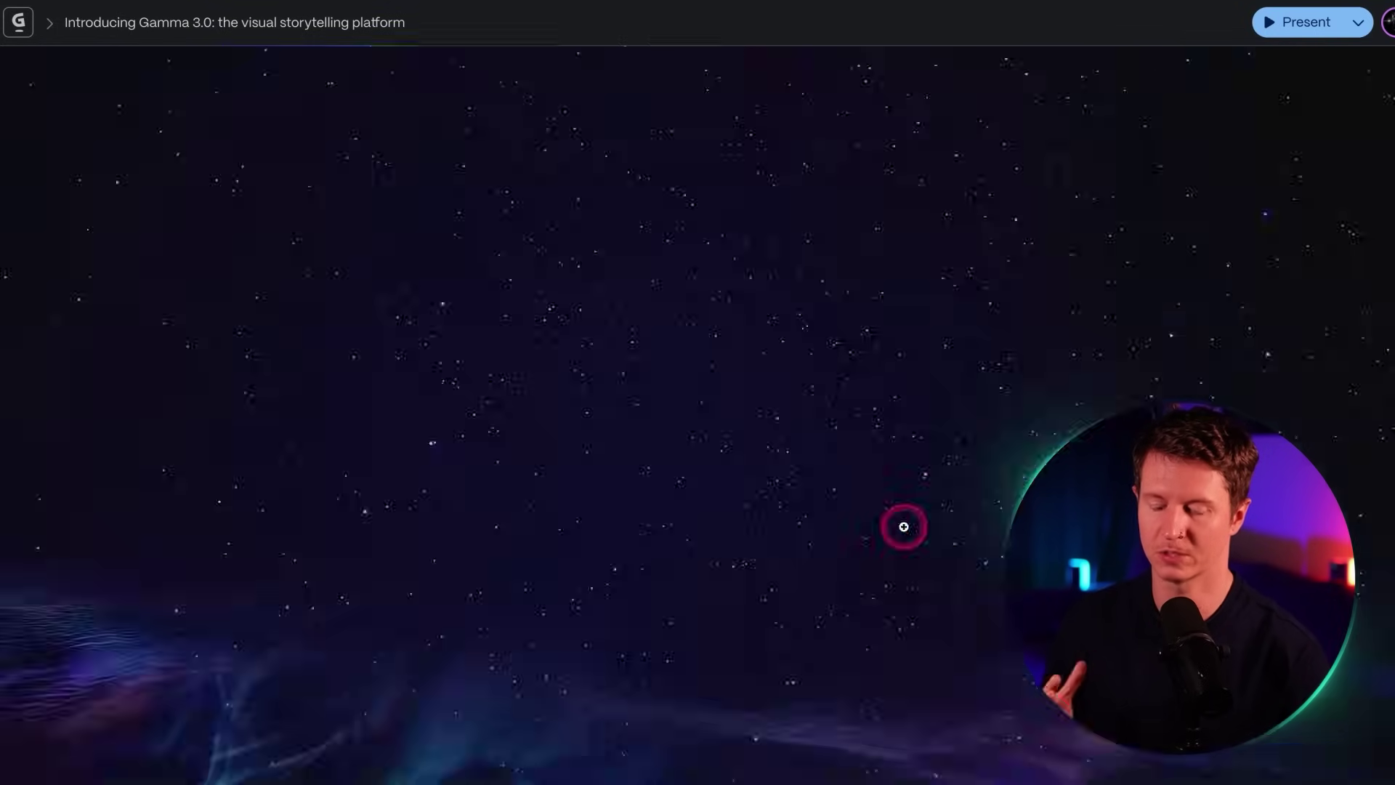
pyautogui.scroll(-10, 916, 503)
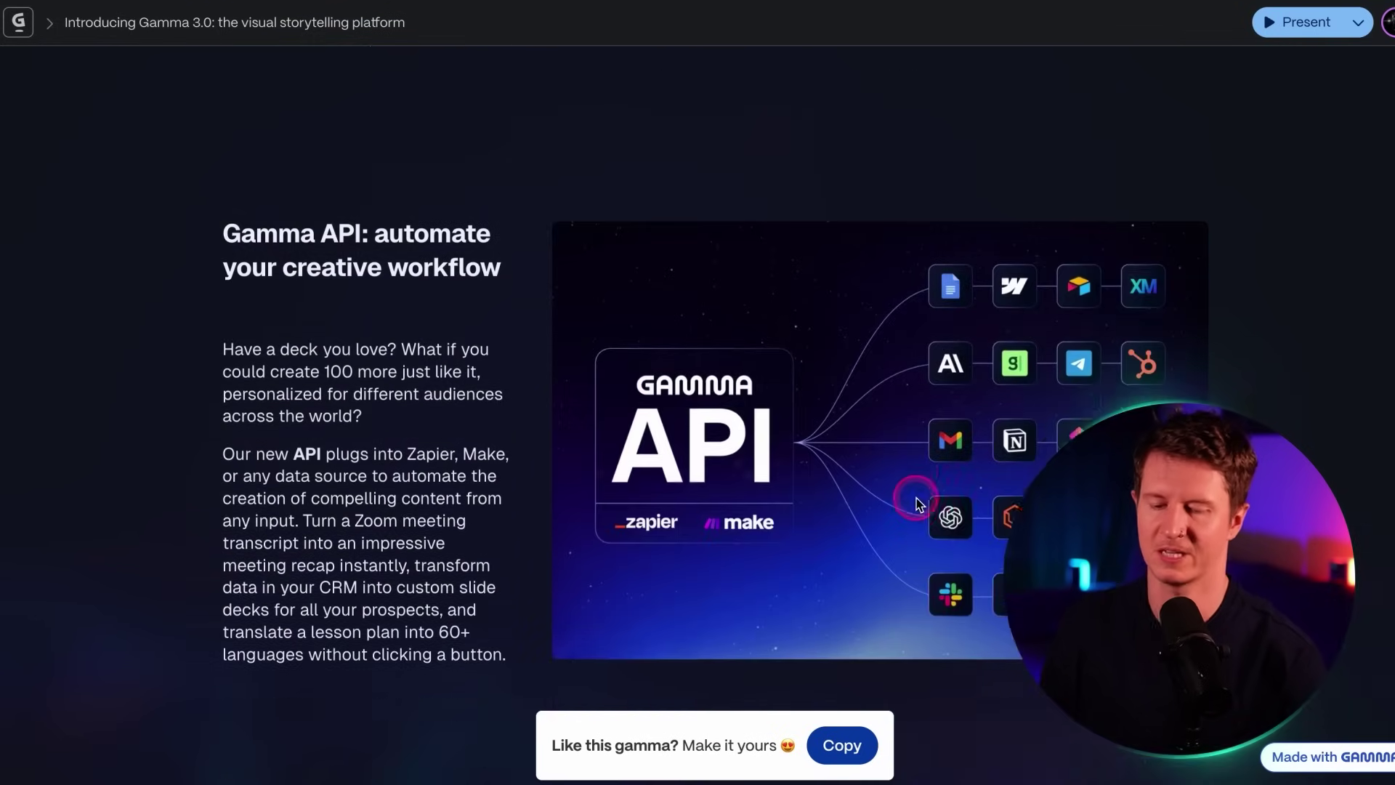
pyautogui.scroll(-4, 915, 498)
pyautogui.scroll(3, 914, 496)
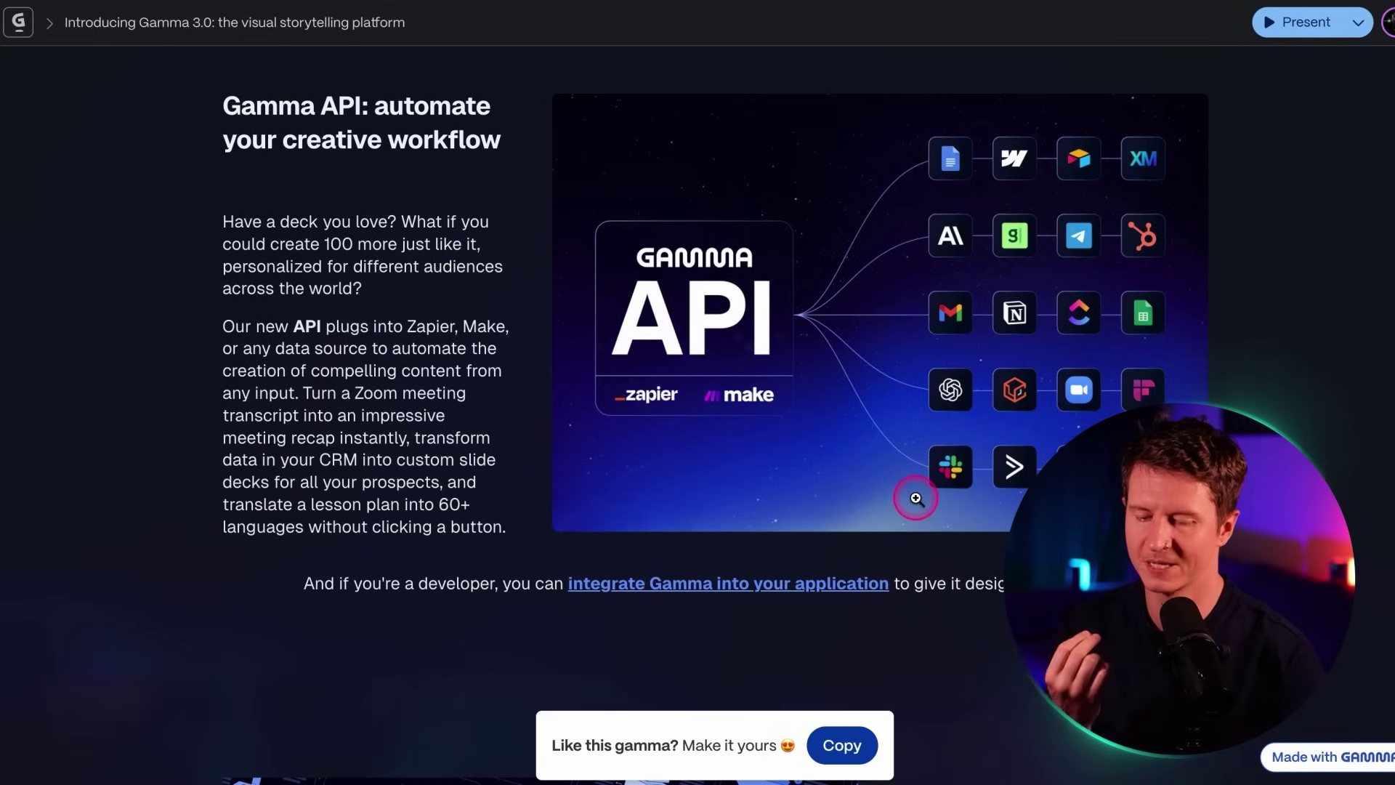
pyautogui.scroll(-8, 914, 668)
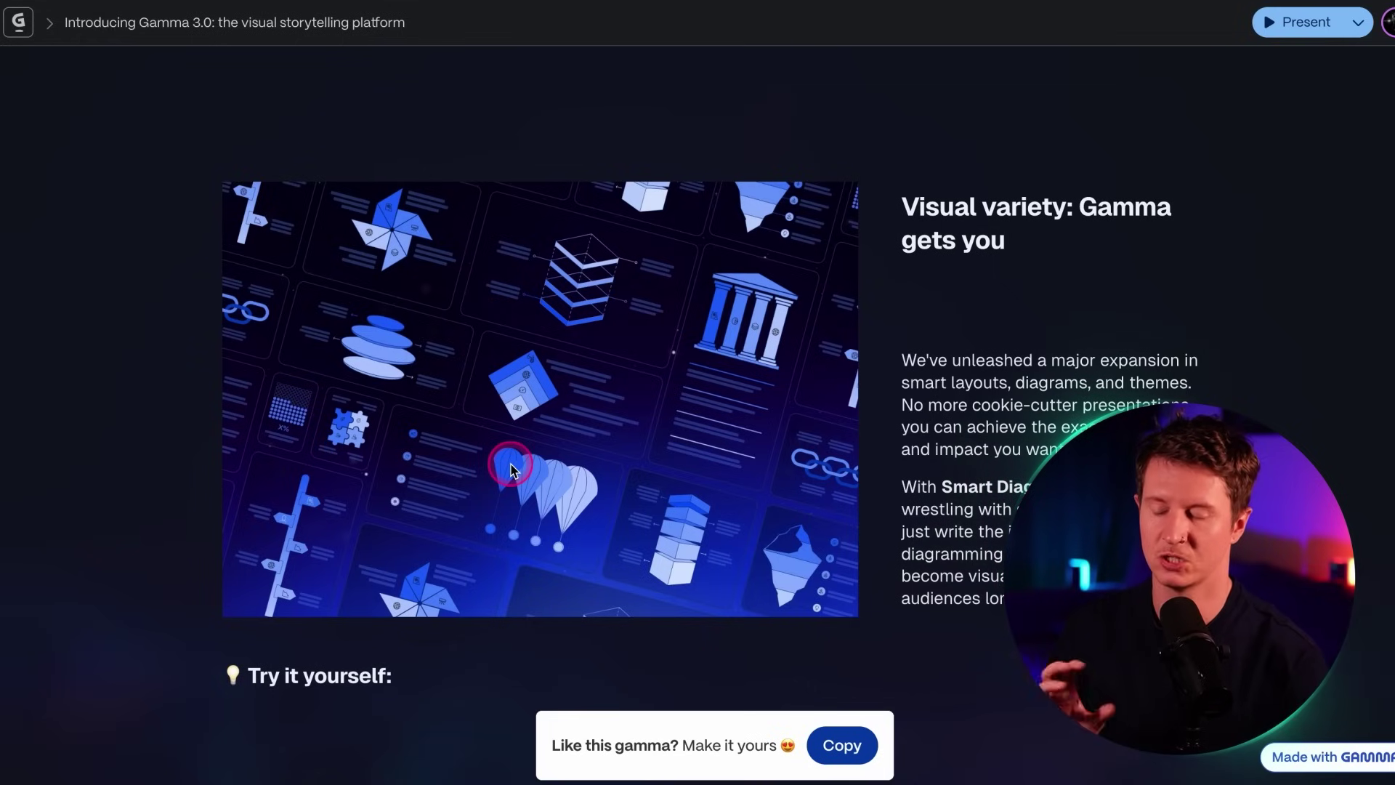
pyautogui.scroll(-8, 510, 469)
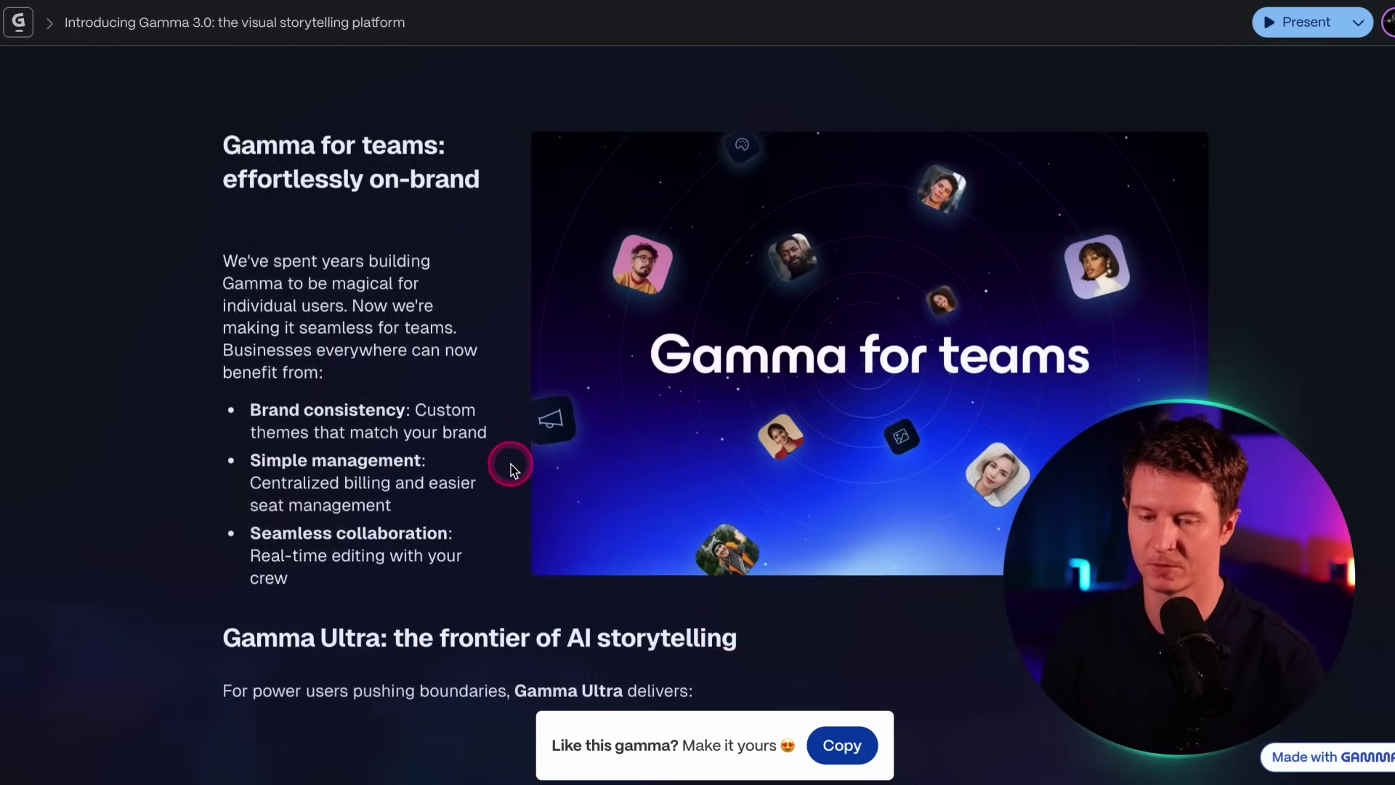
pyautogui.click(819, 739)
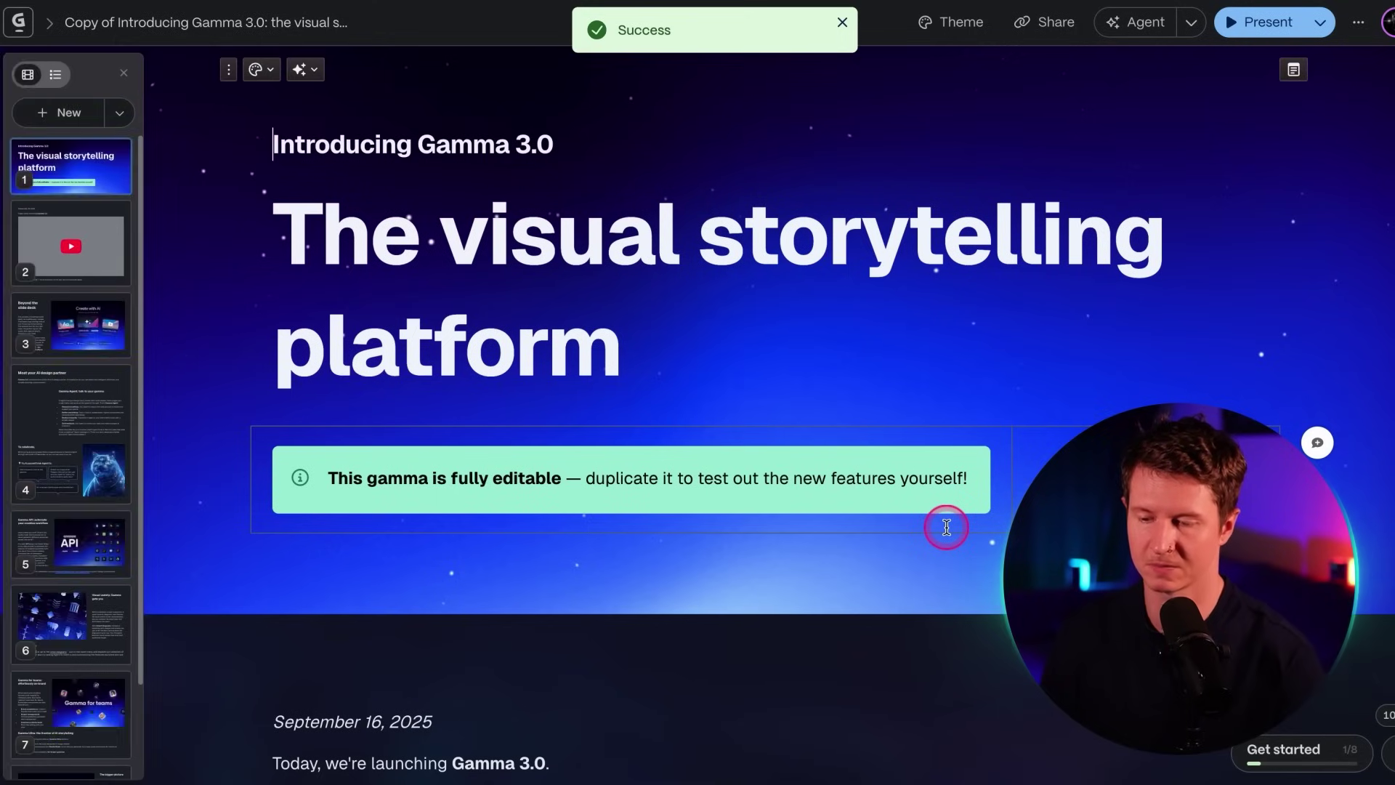
# Step: View the copied deck's cards 2, 3, 4, Visual variety and Gamma for teams
pyautogui.click(115, 250)
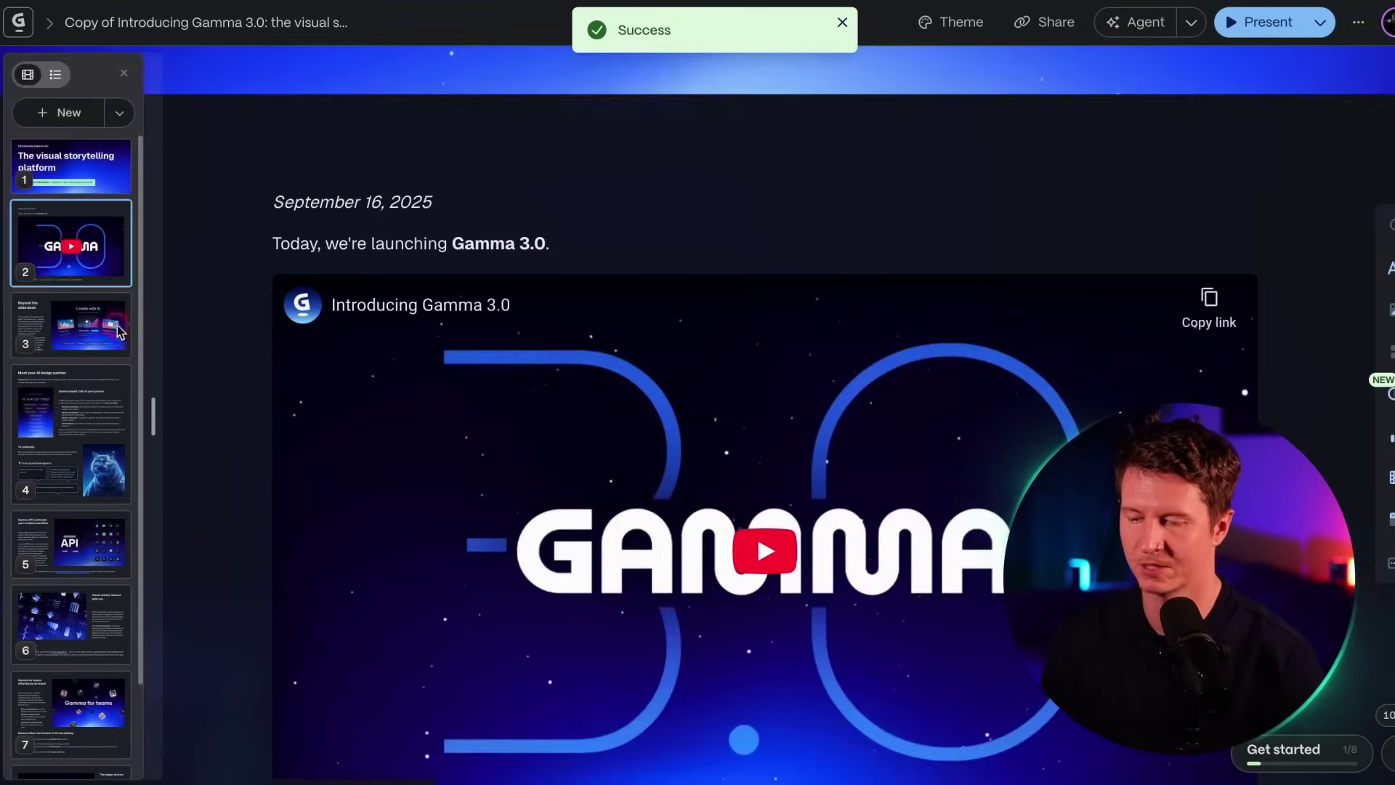
pyautogui.click(115, 324)
pyautogui.click(116, 420)
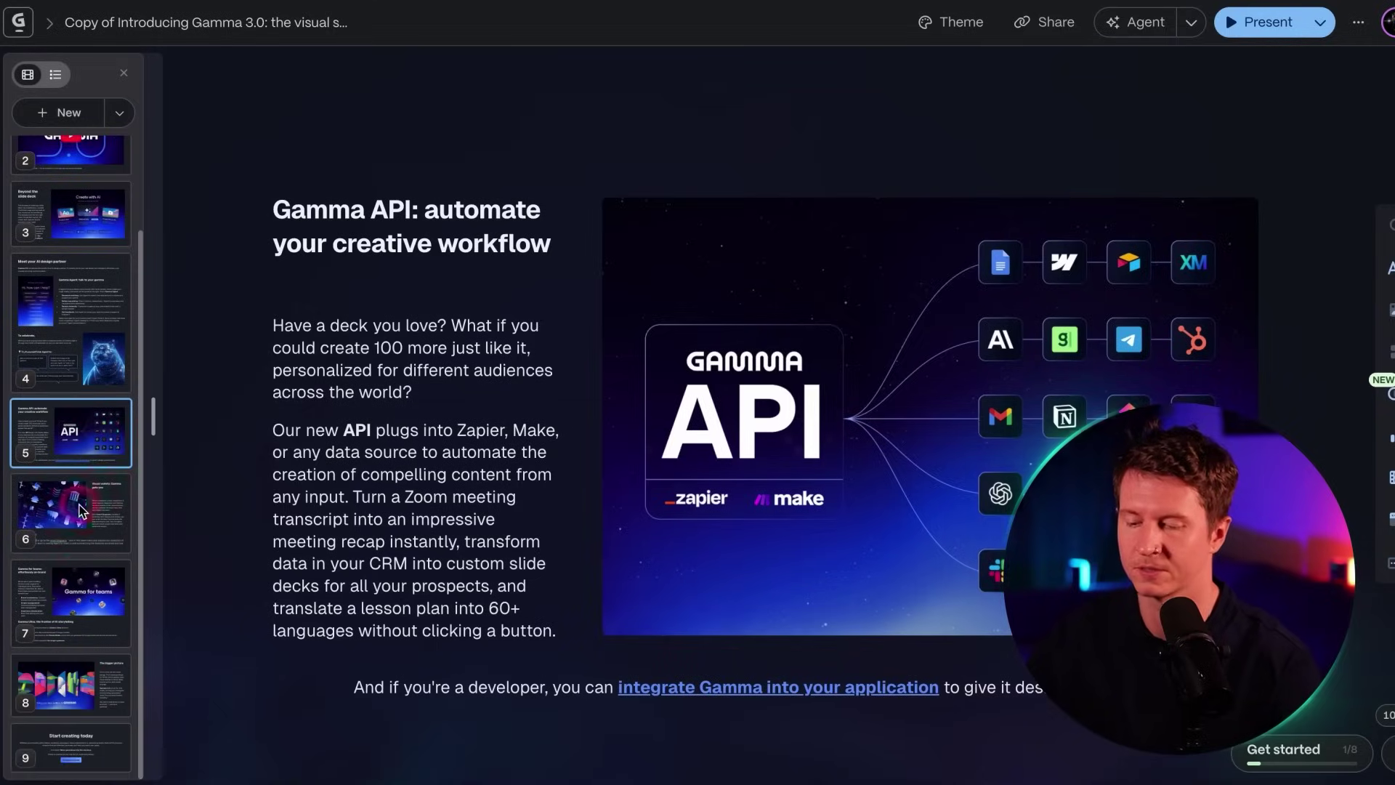
pyautogui.click(79, 511)
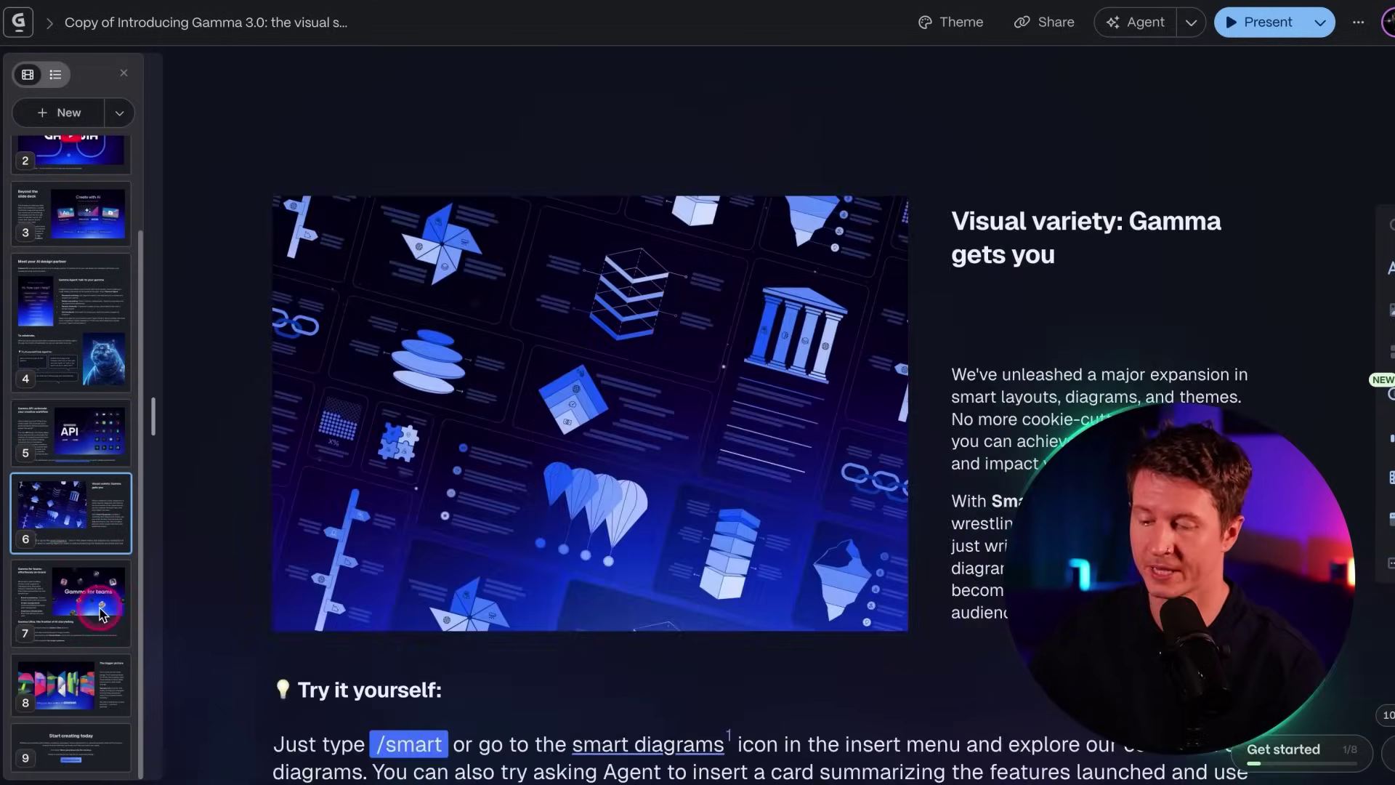
pyautogui.click(95, 606)
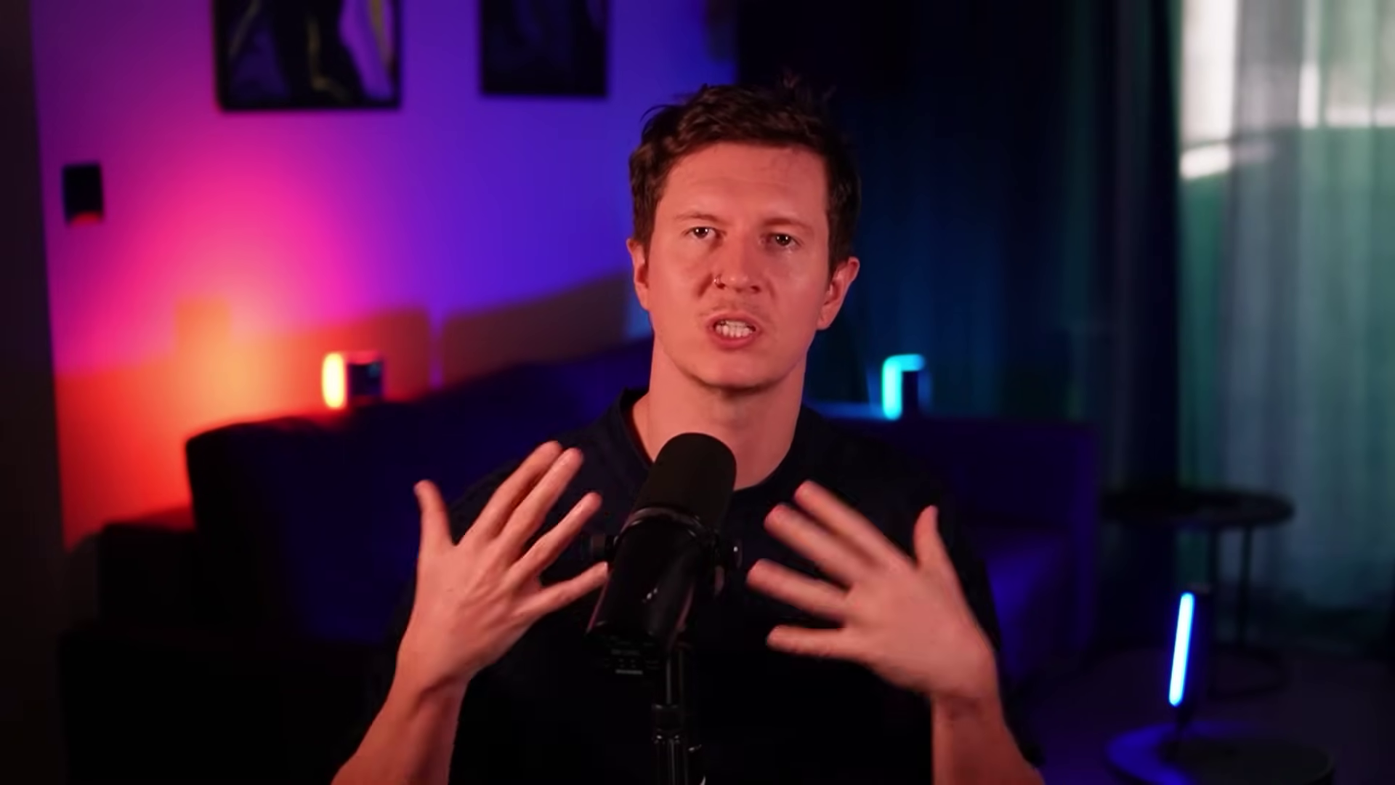
# Step: Generate an outline from the prompt 'Make me a presentation on Meta's new ray ban glasses'
pyautogui.click(466, 333)
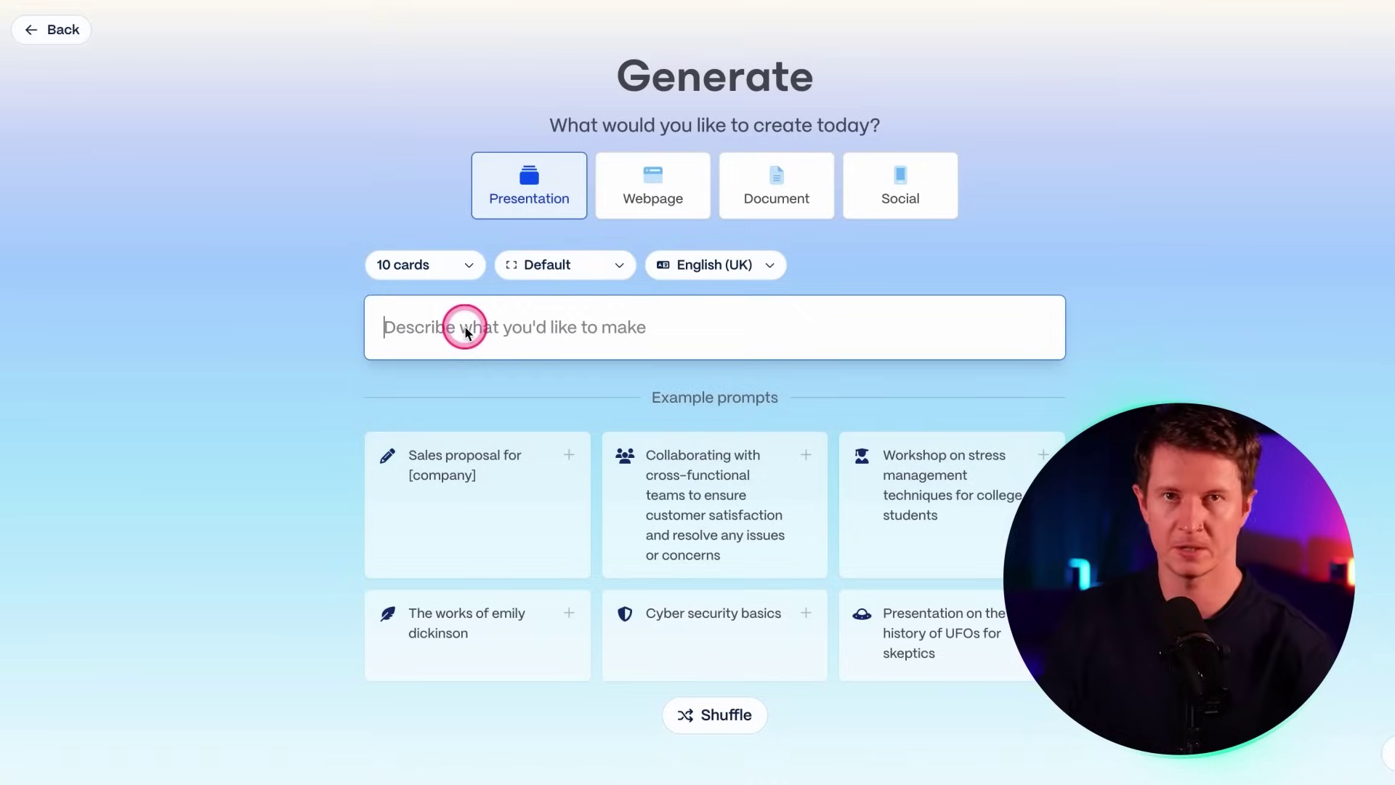
pyautogui.write("Make me a presentation on Meta's new ray ban glasses")
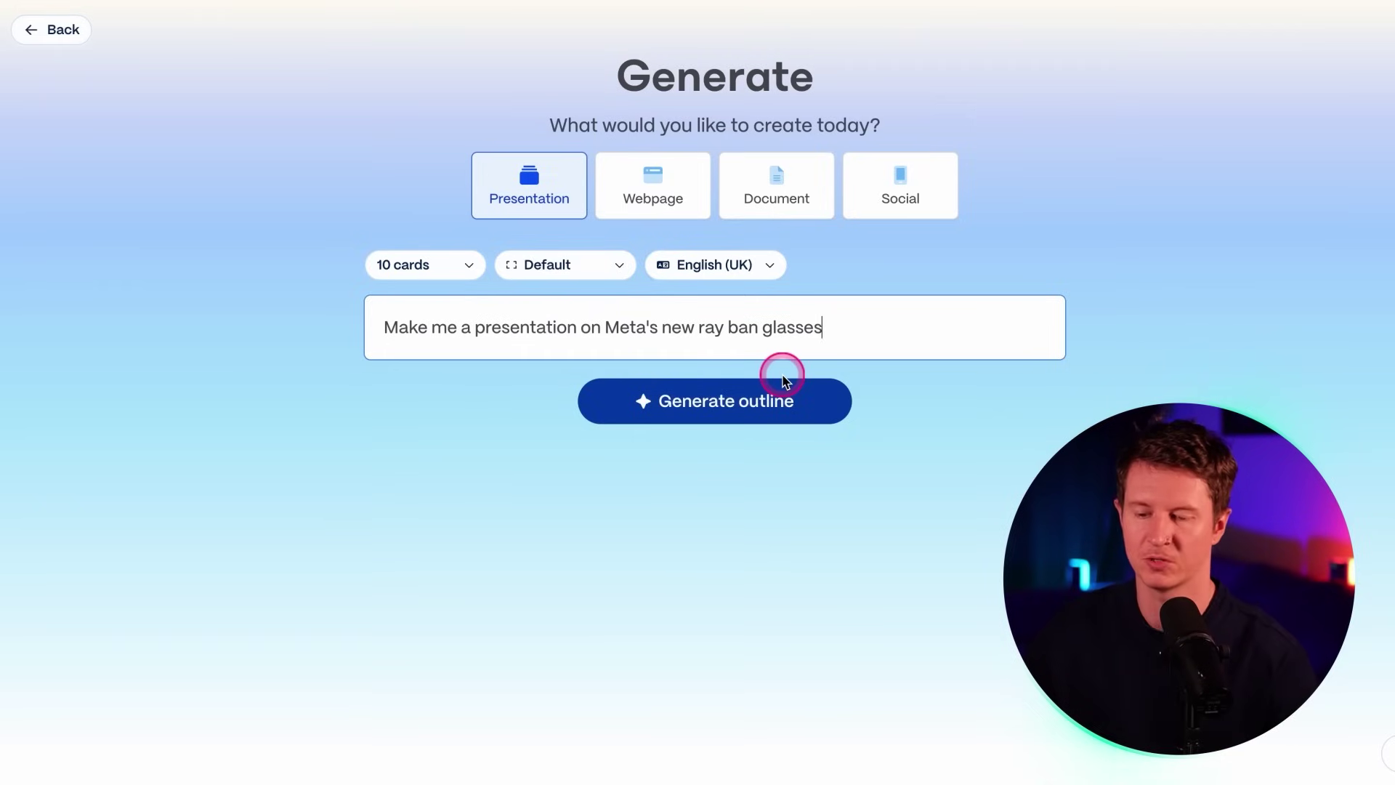
pyautogui.click(716, 412)
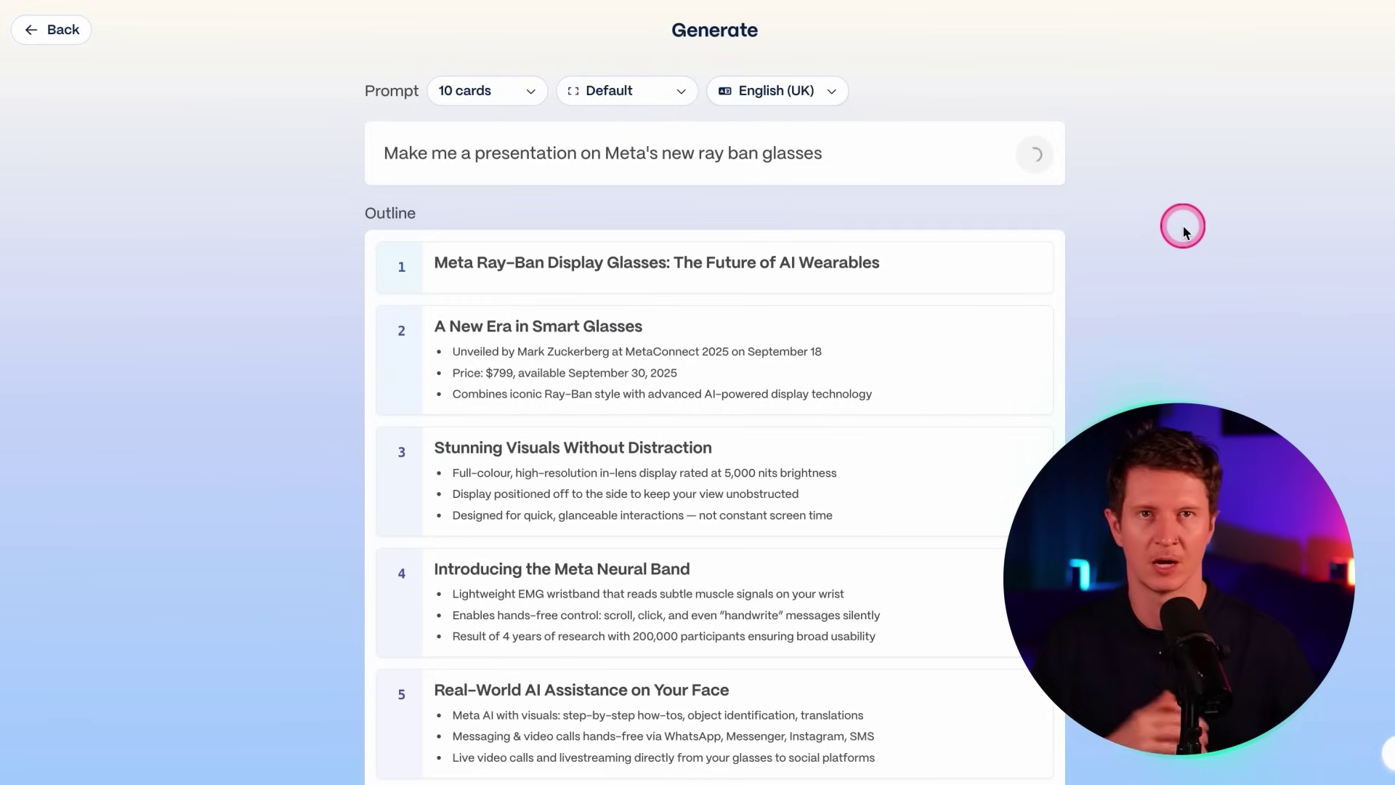
pyautogui.scroll(-3, 1183, 225)
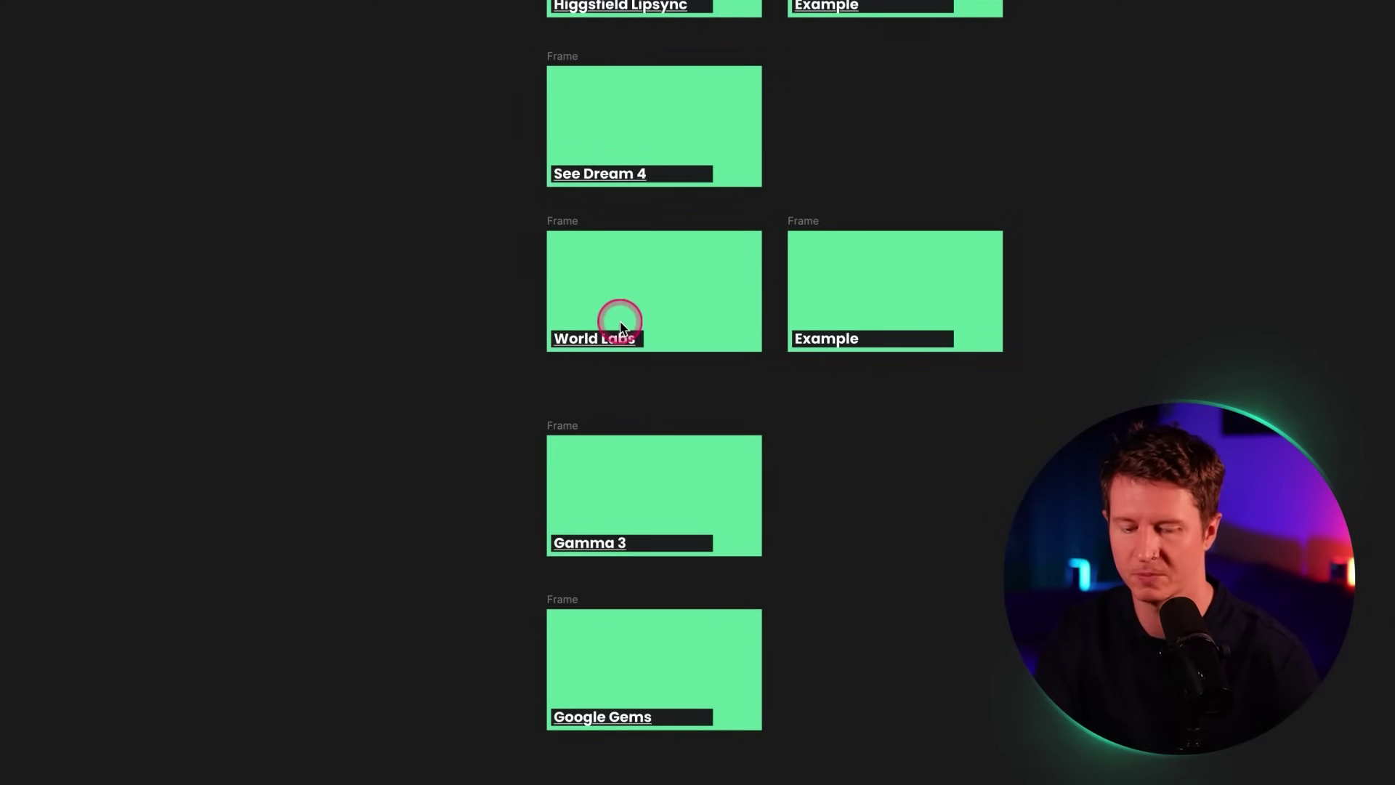
pyautogui.keyDown('ctrl'); pyautogui.scroll(-5, 621, 324); pyautogui.keyUp('ctrl')
pyautogui.keyDown('ctrl'); pyautogui.scroll(10, 619, 339); pyautogui.keyUp('ctrl')
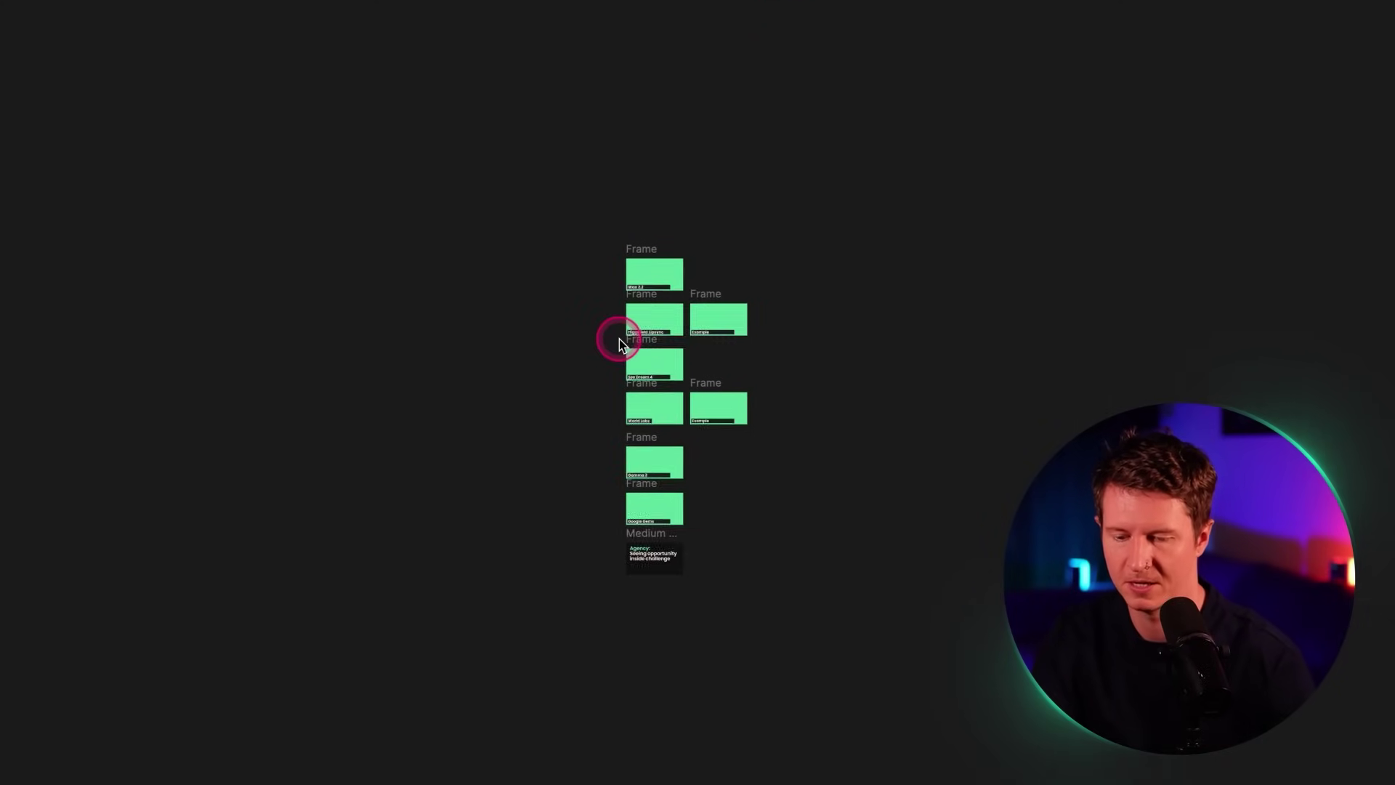
pyautogui.scroll(4, 619, 339)
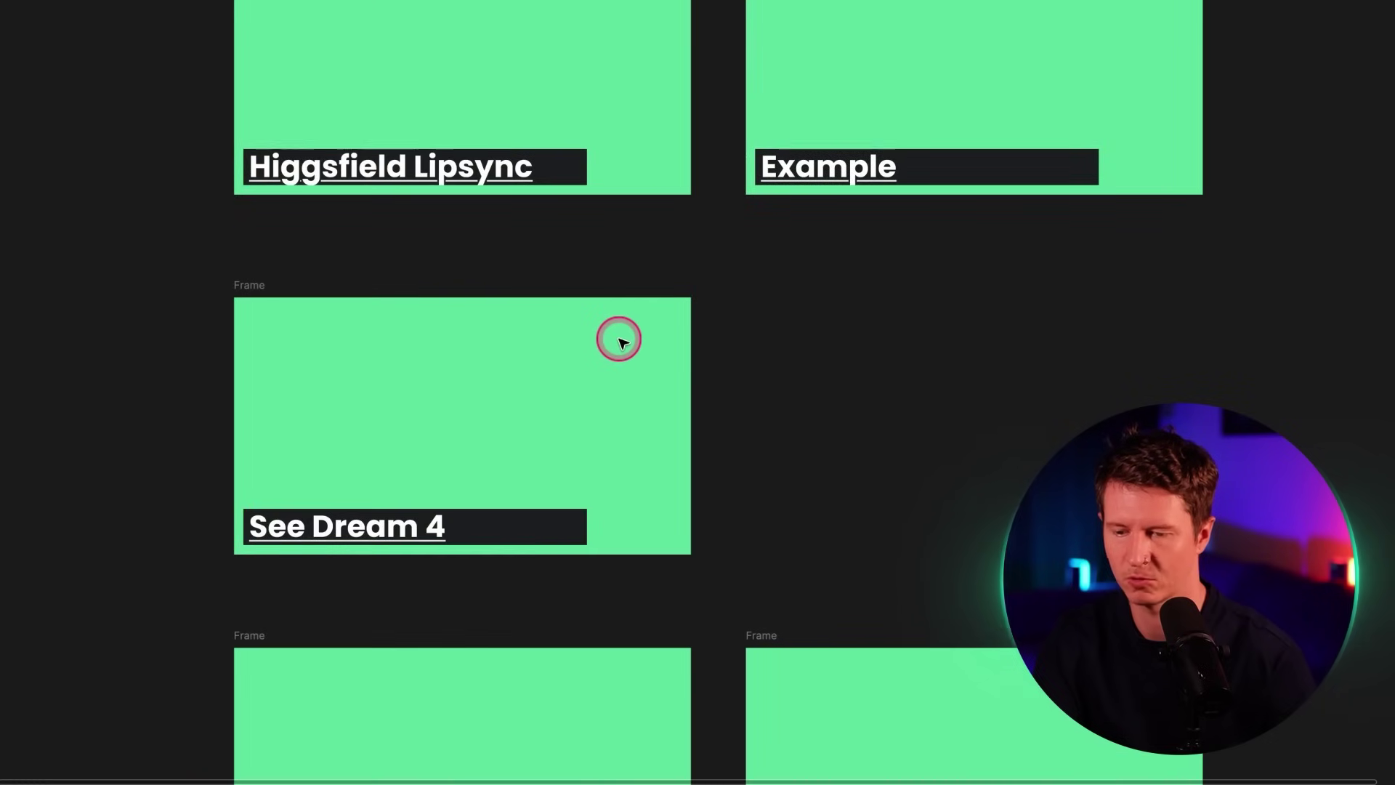
pyautogui.scroll(-7, 619, 338)
pyautogui.scroll(-1, 622, 341)
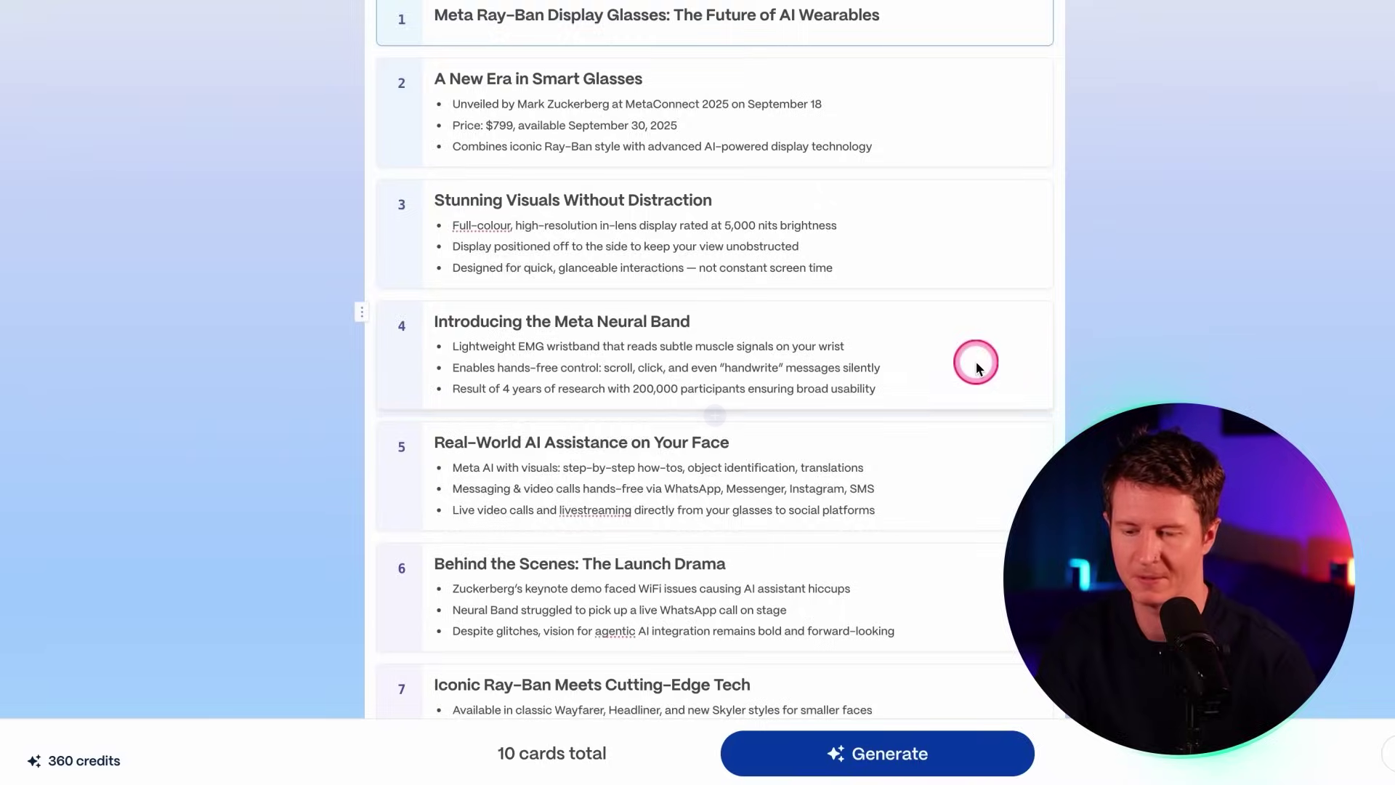
pyautogui.scroll(-1, 971, 391)
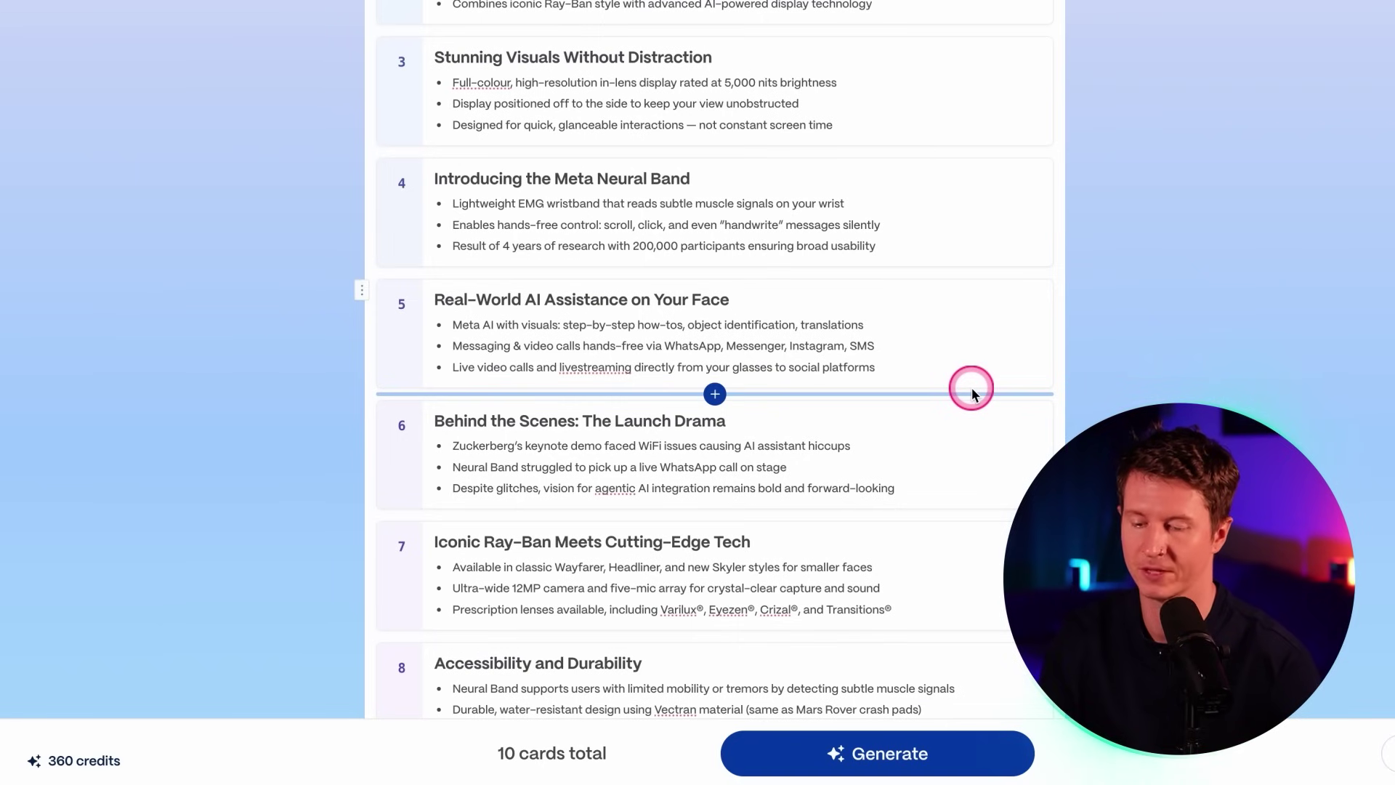
pyautogui.scroll(5, 972, 393)
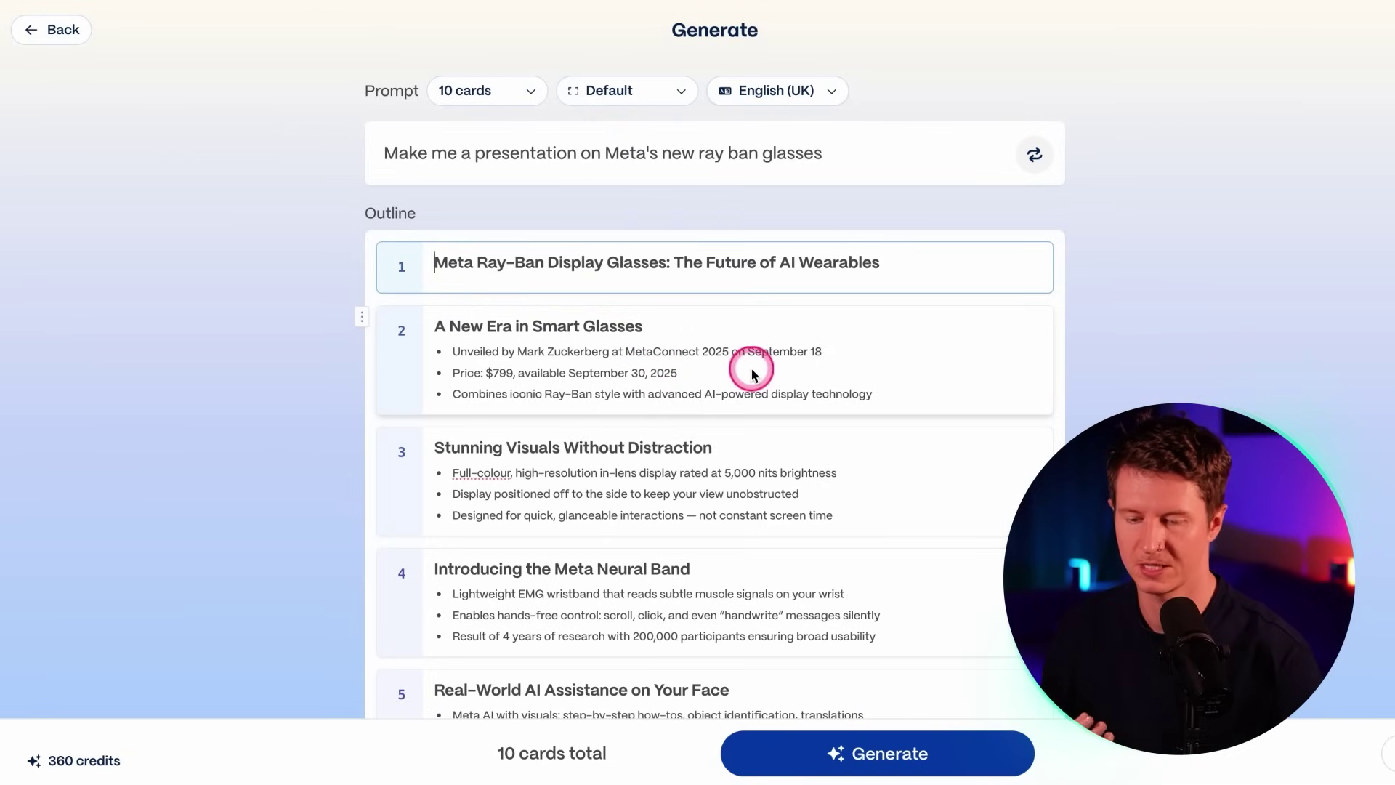
pyautogui.click(772, 356)
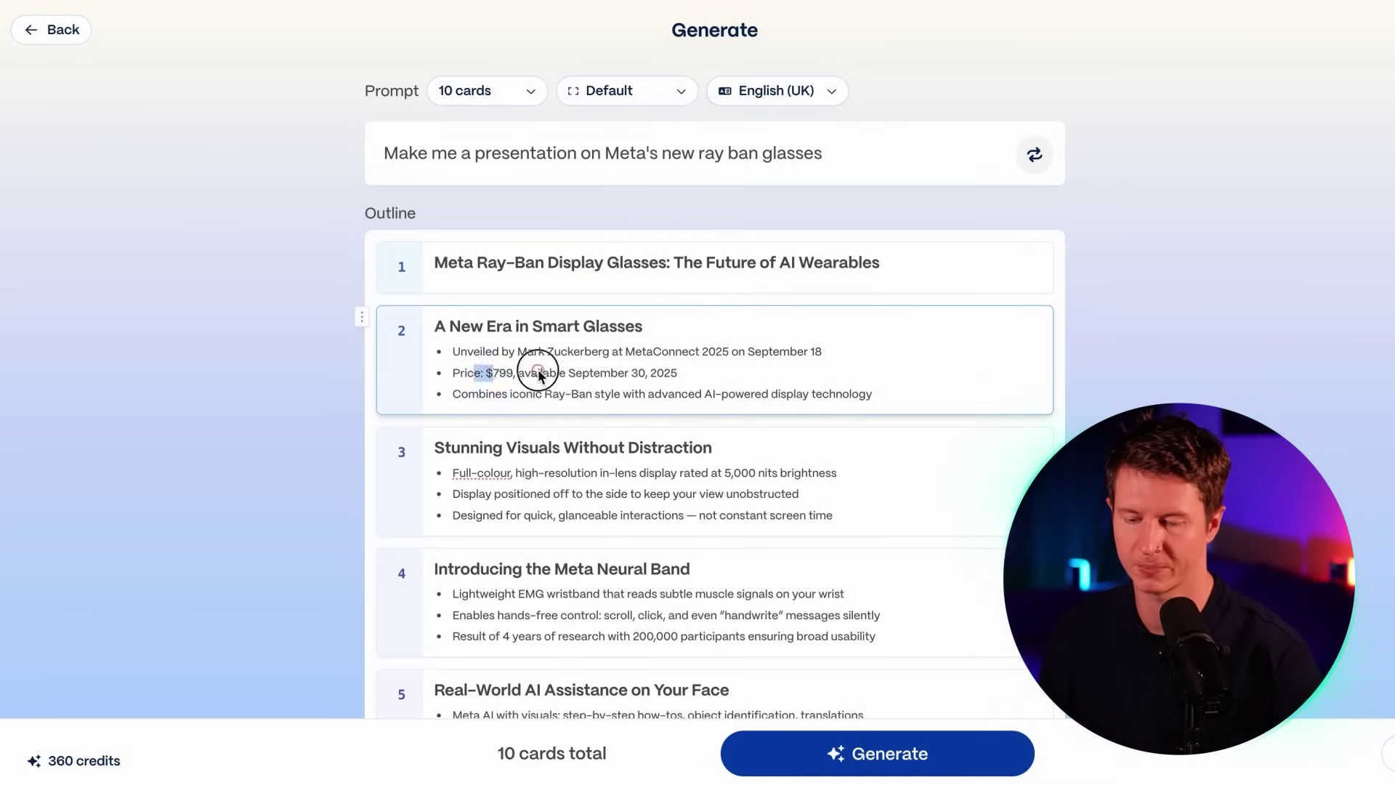
pyautogui.scroll(-3, 759, 374)
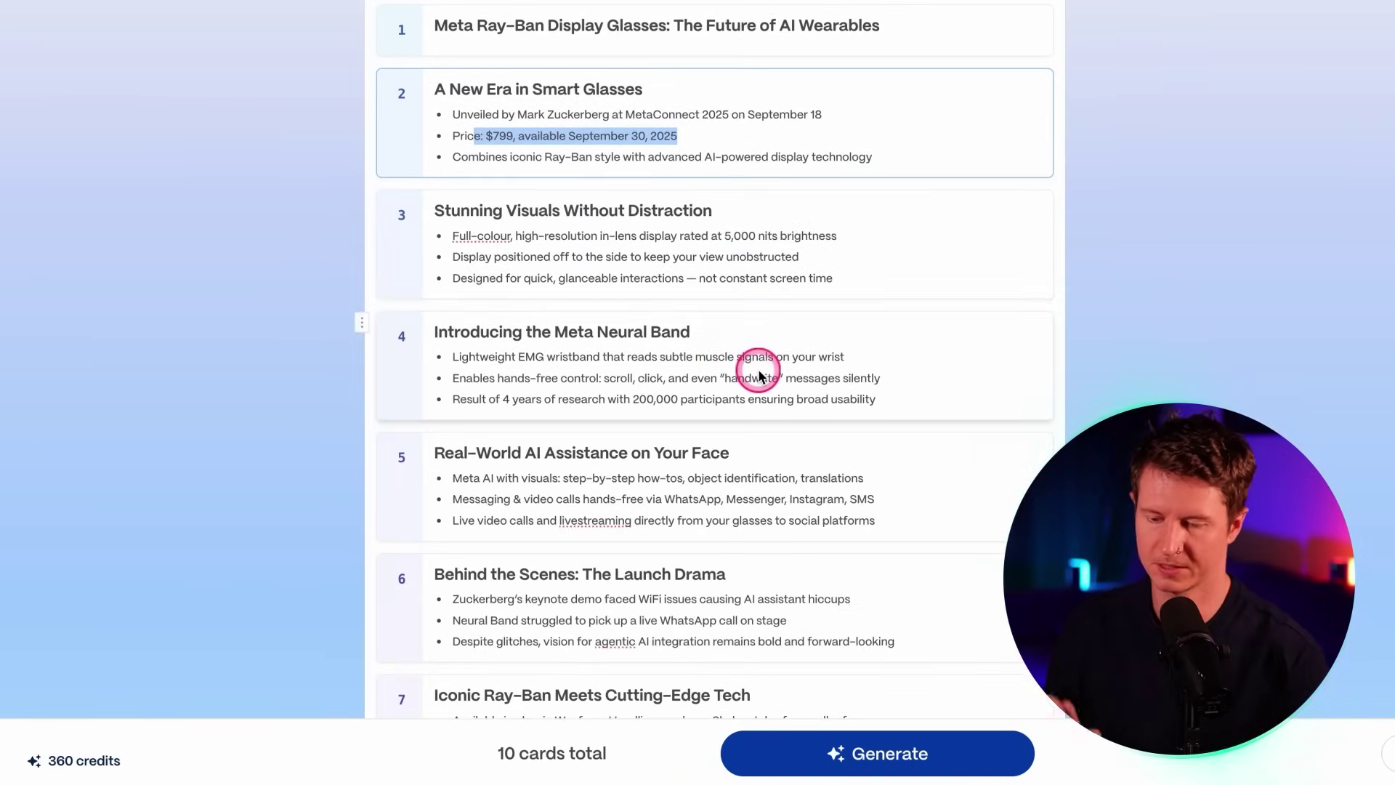
pyautogui.scroll(-18, 759, 375)
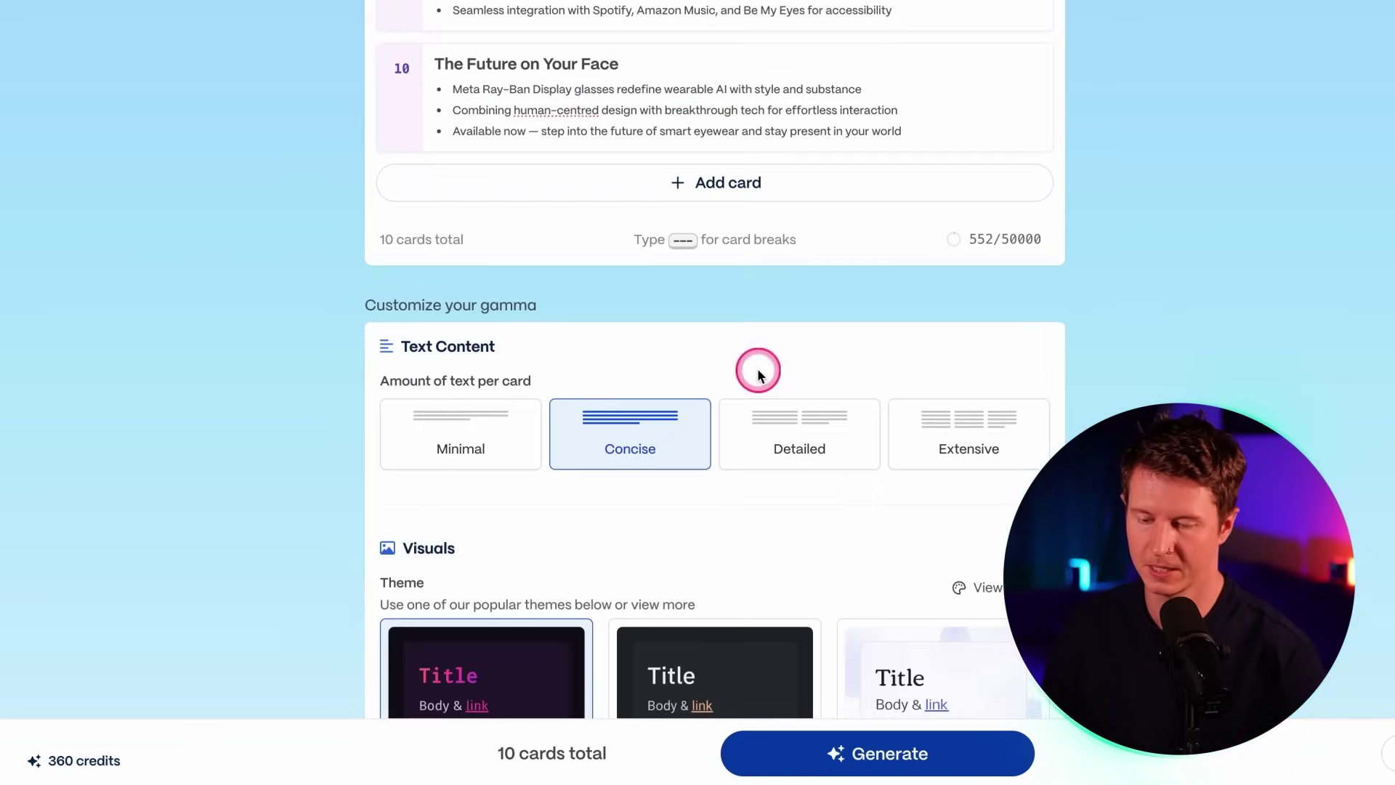
# Step: Set the text amount per card to Minimal and choose the Founder theme
pyautogui.scroll(2, 757, 372)
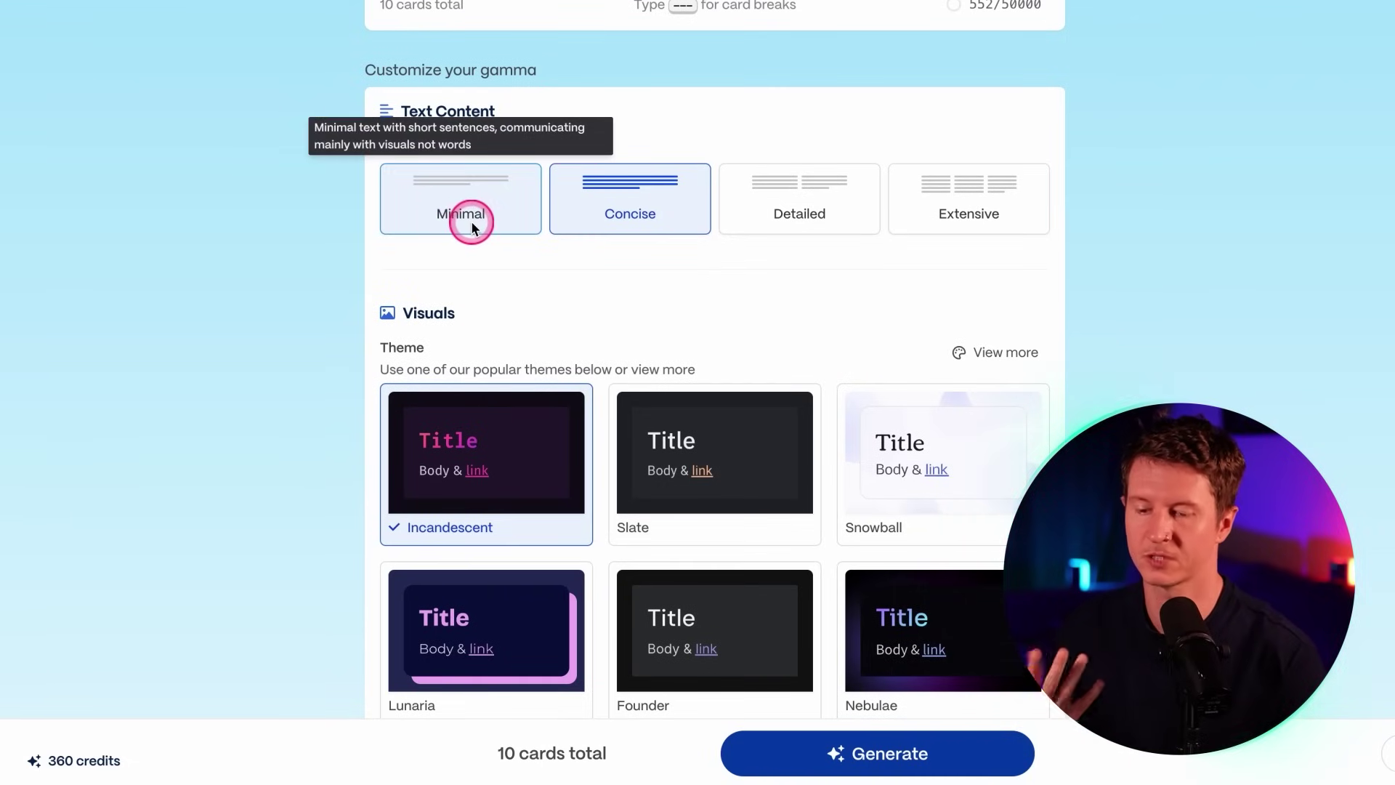
pyautogui.click(494, 205)
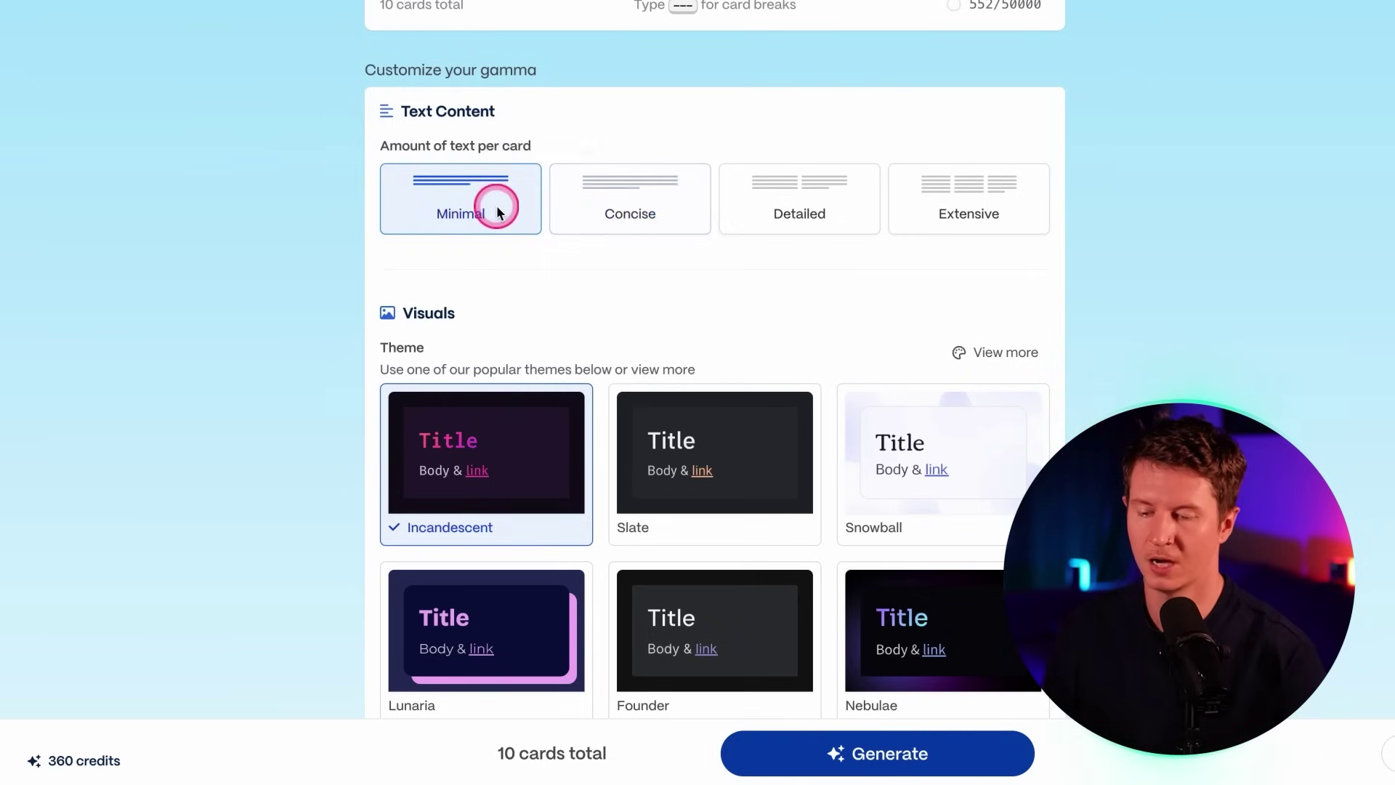
pyautogui.scroll(-3, 638, 303)
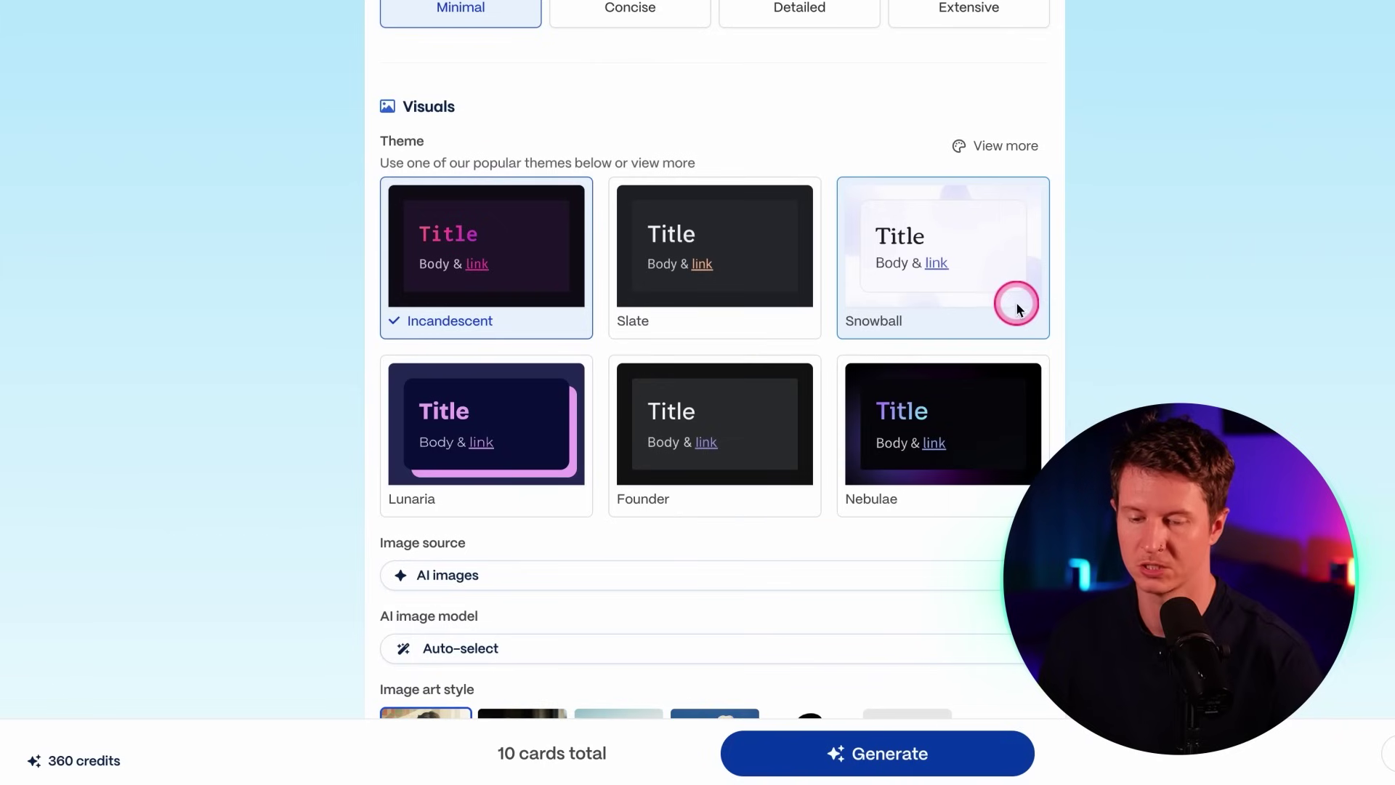
pyautogui.scroll(-2, 537, 243)
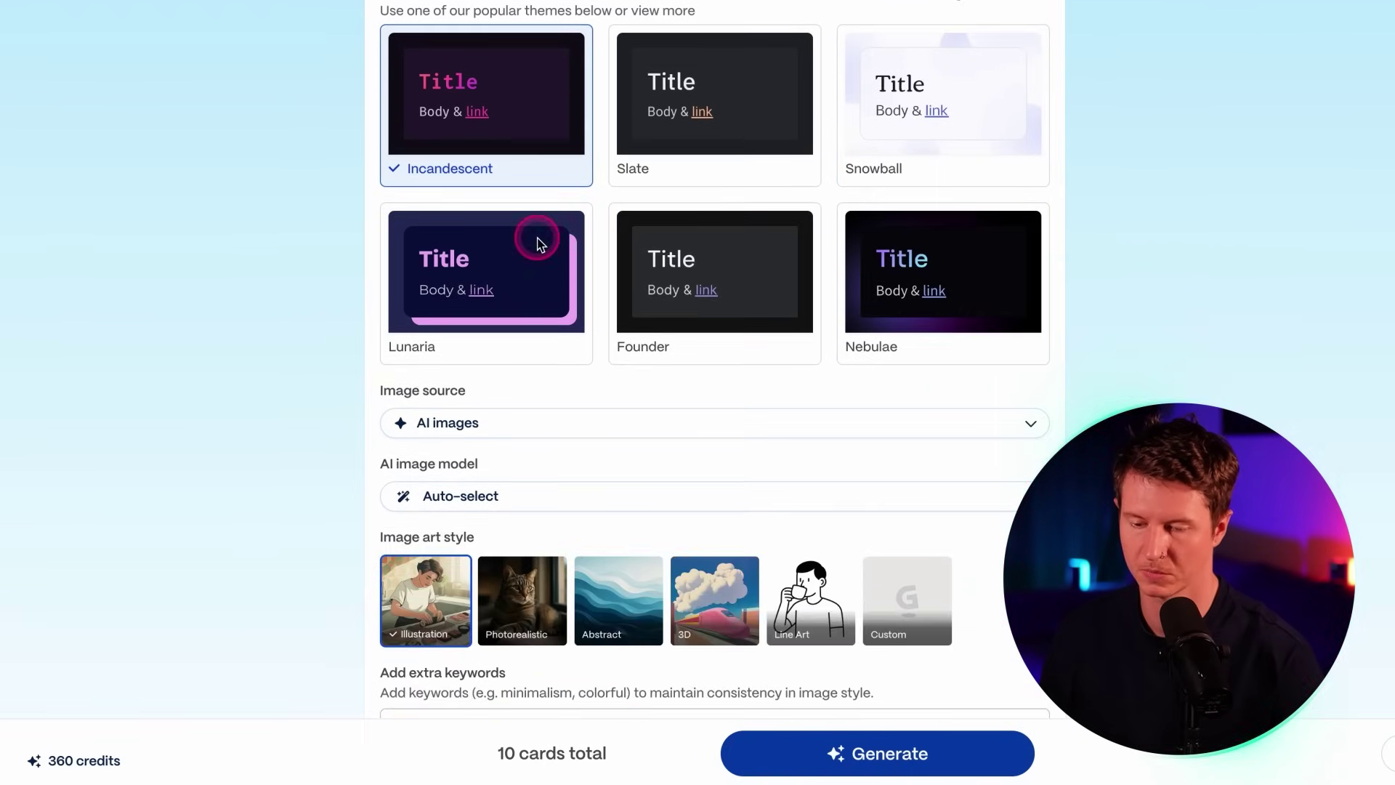
pyautogui.click(749, 260)
# Step: Use Web images with the All images license and start generating the deck
pyautogui.scroll(-2, 564, 343)
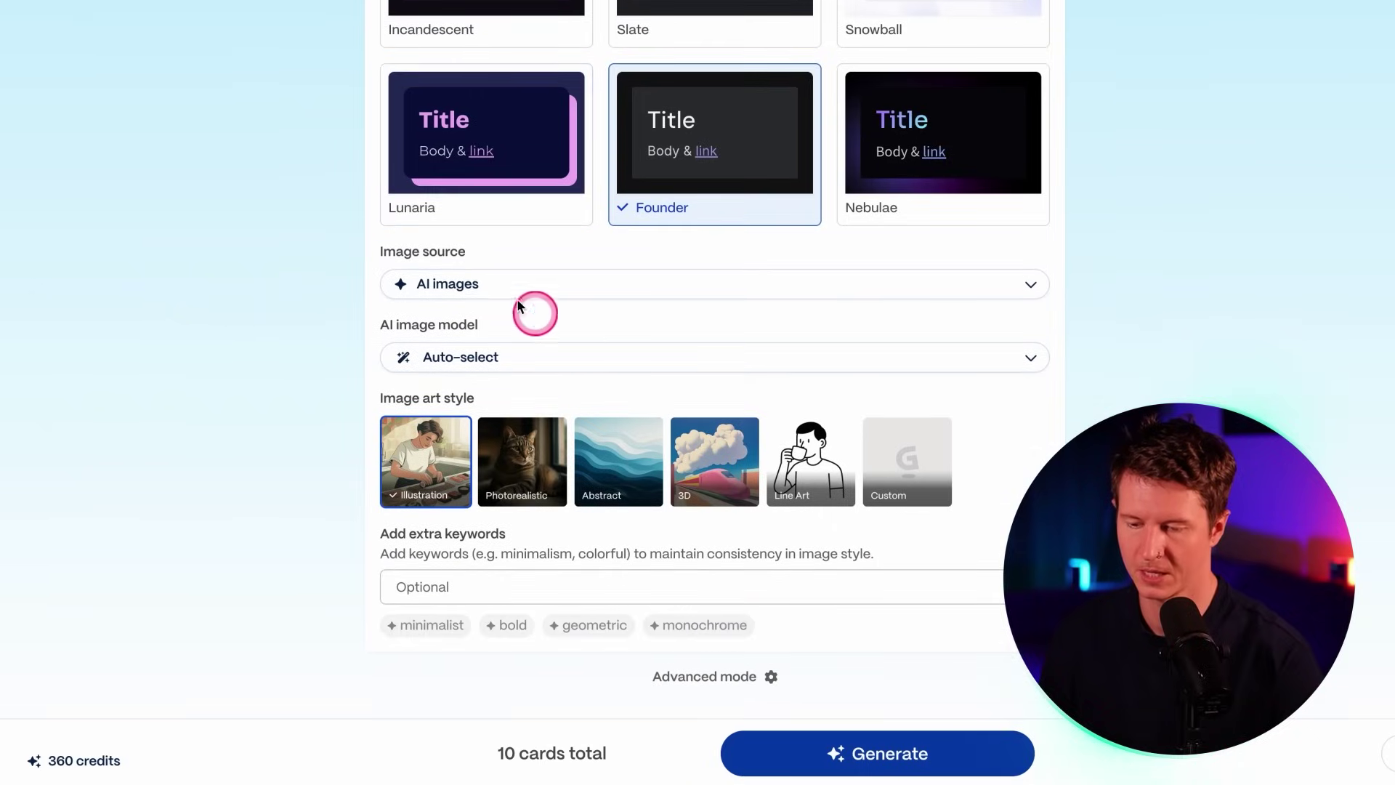
pyautogui.click(499, 286)
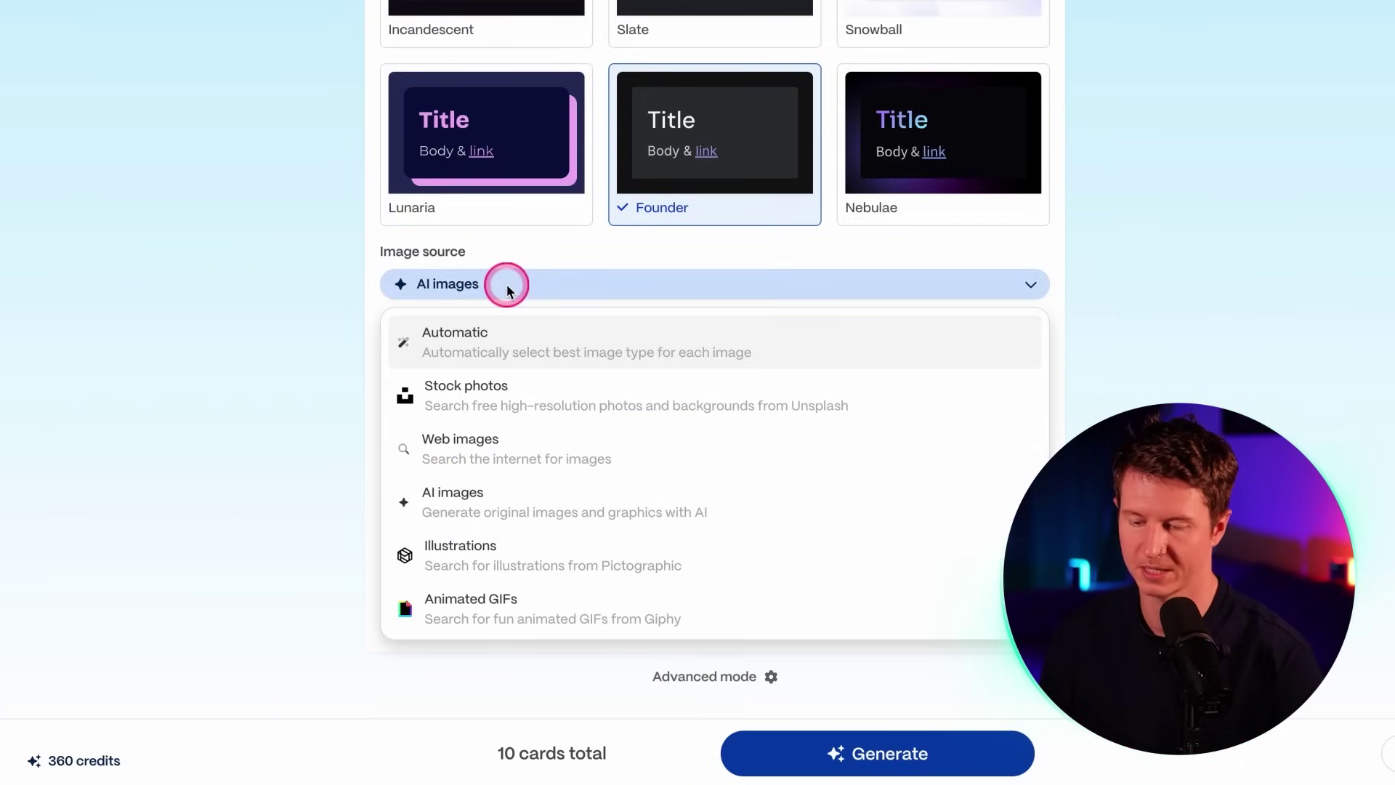
pyautogui.click(513, 458)
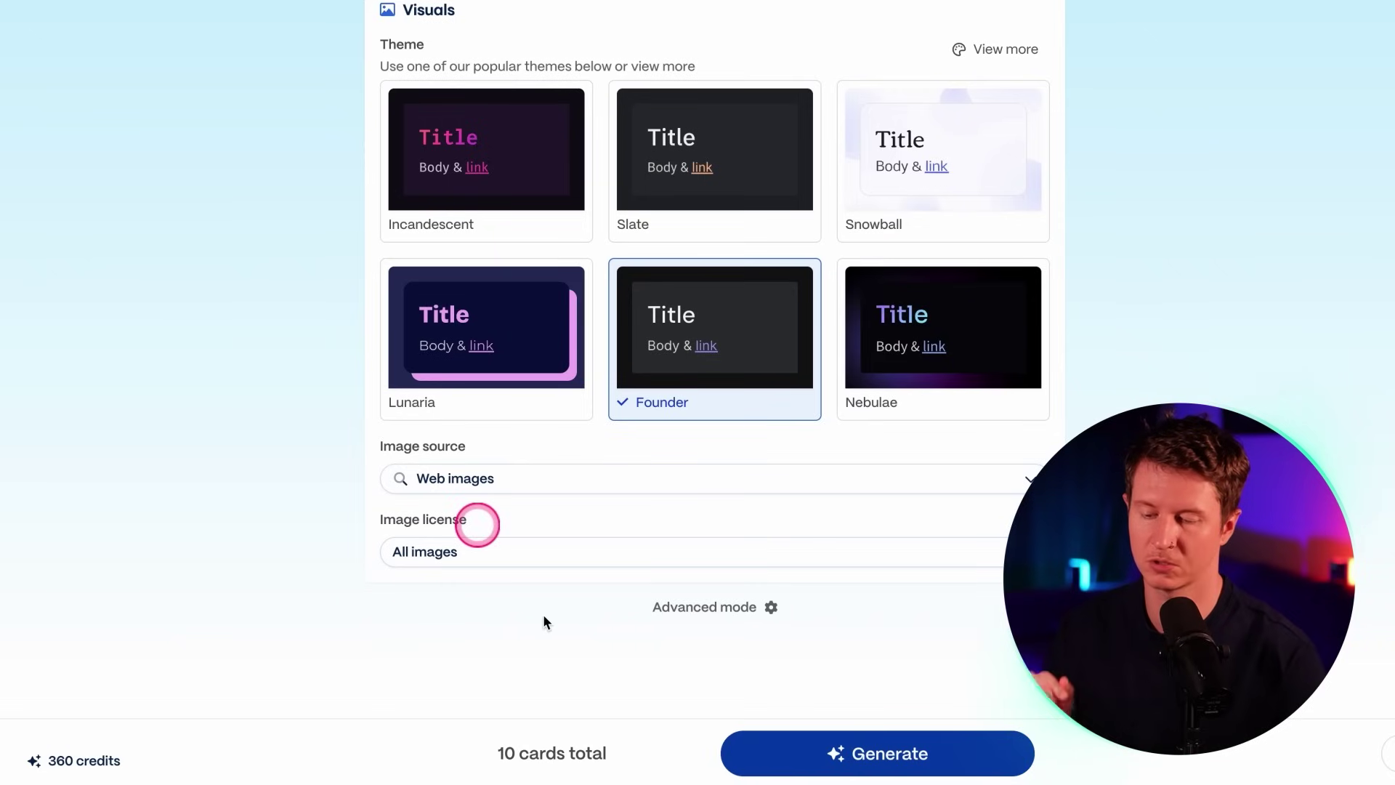
pyautogui.click(572, 635)
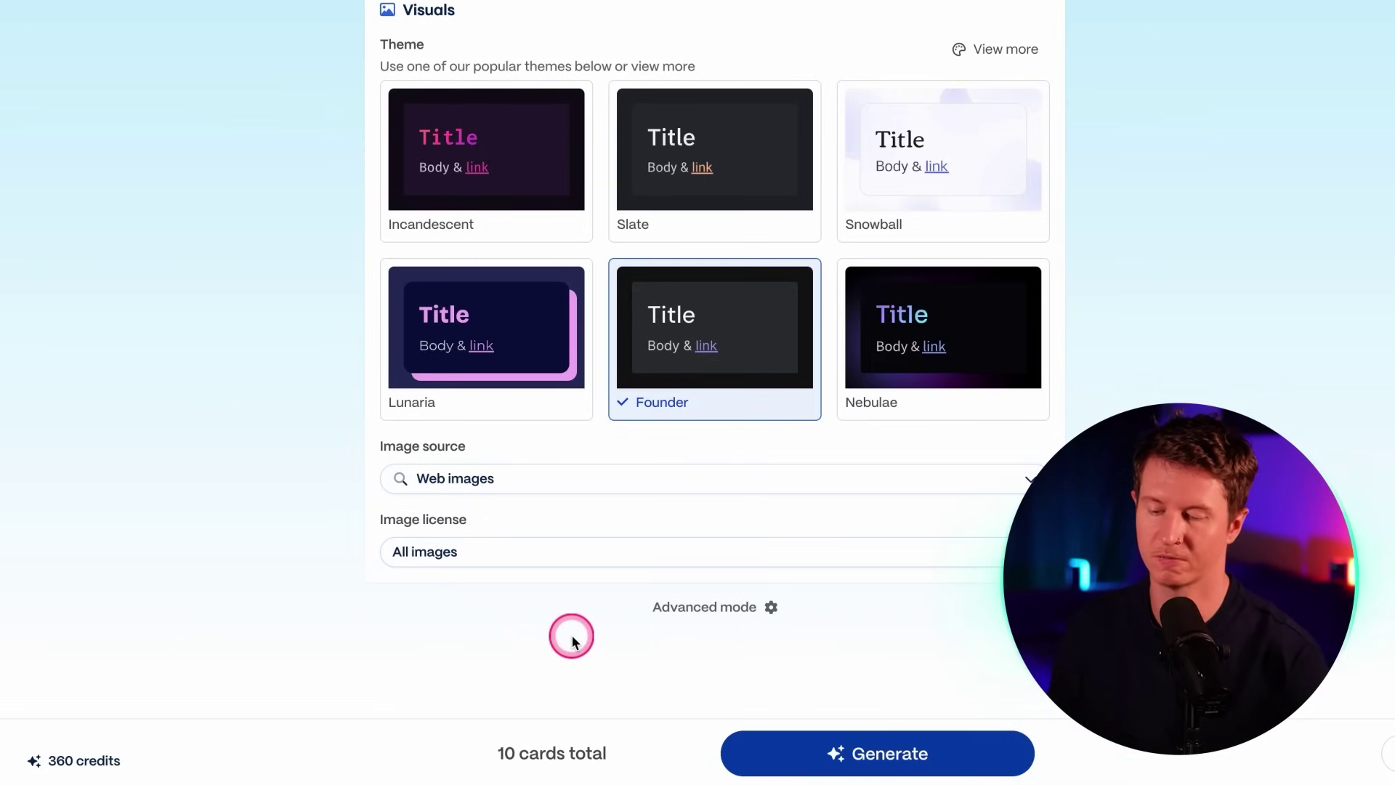
pyautogui.click(507, 552)
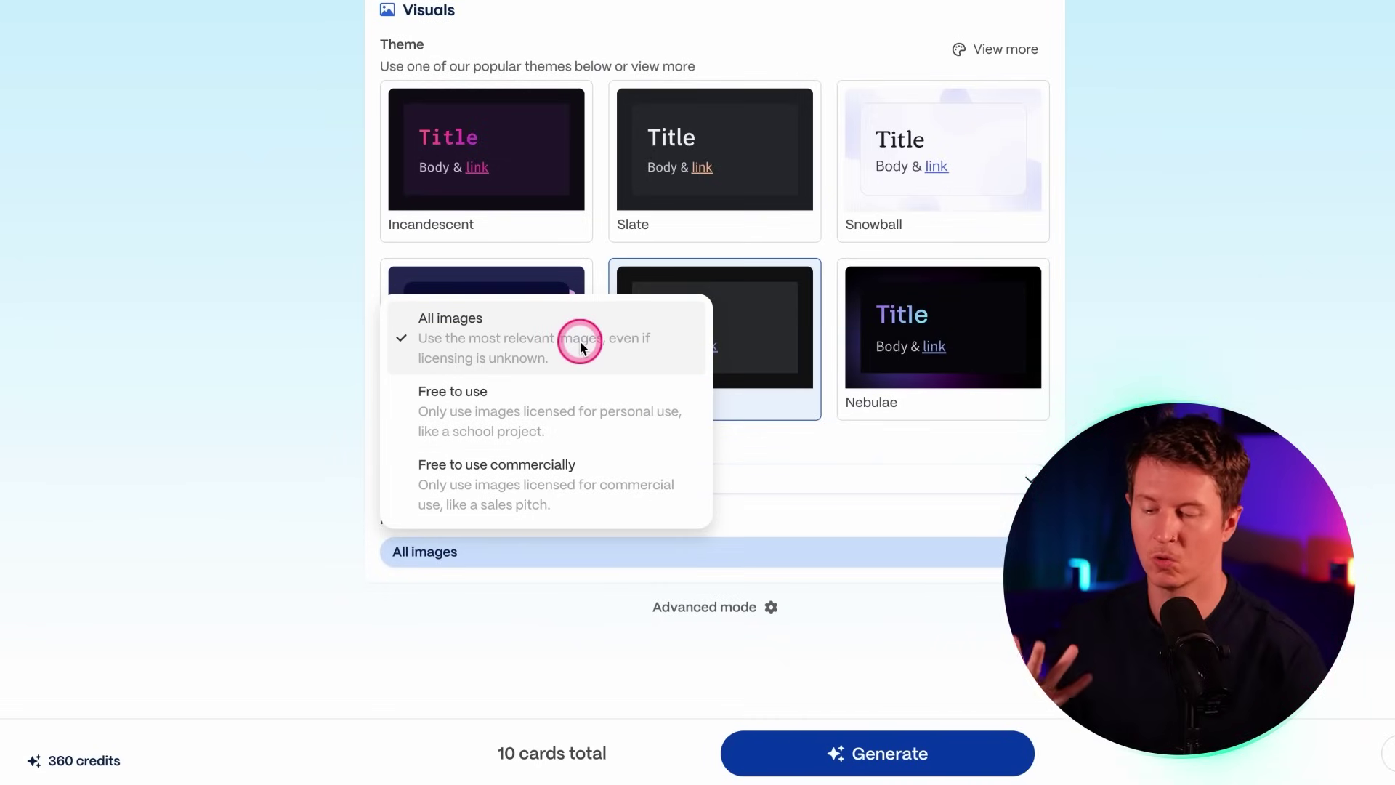
pyautogui.click(501, 347)
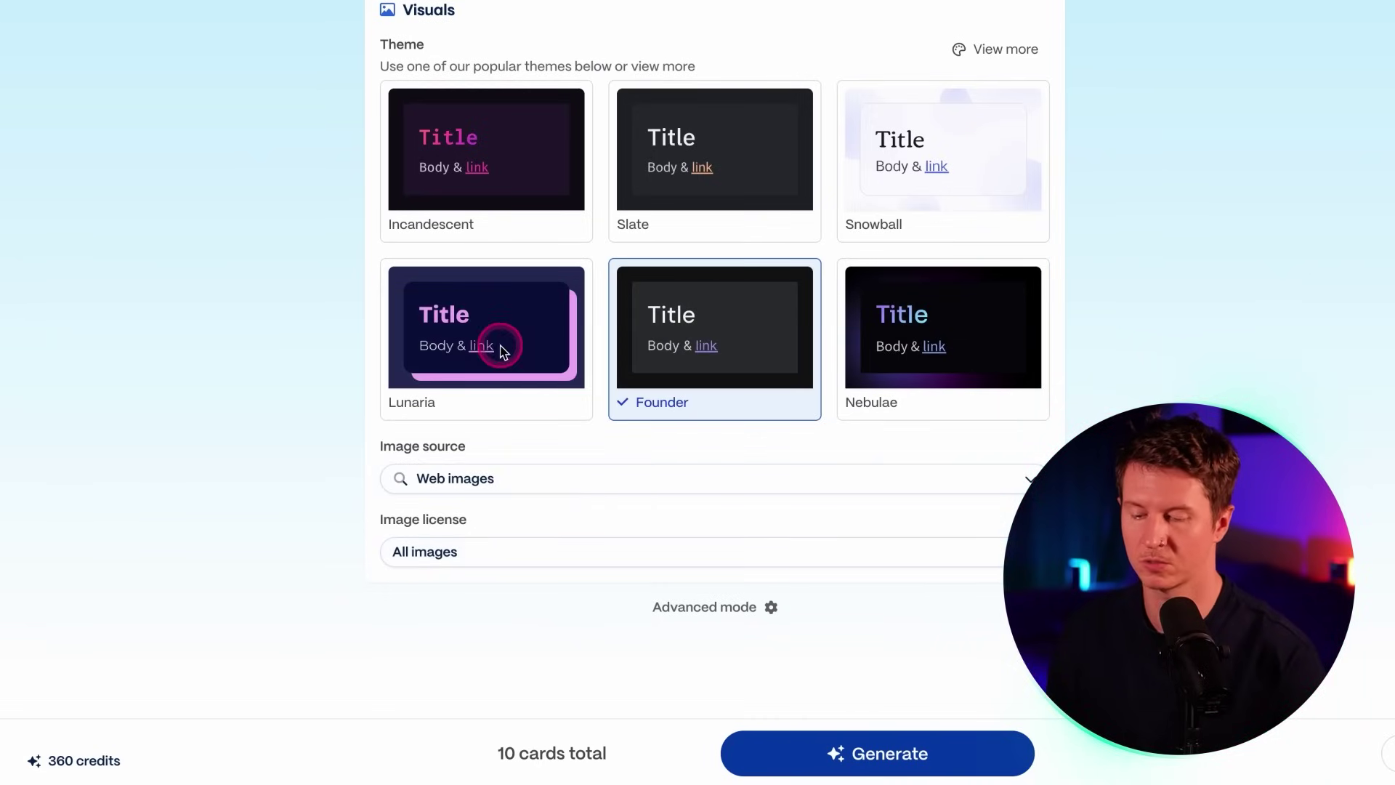
pyautogui.click(888, 752)
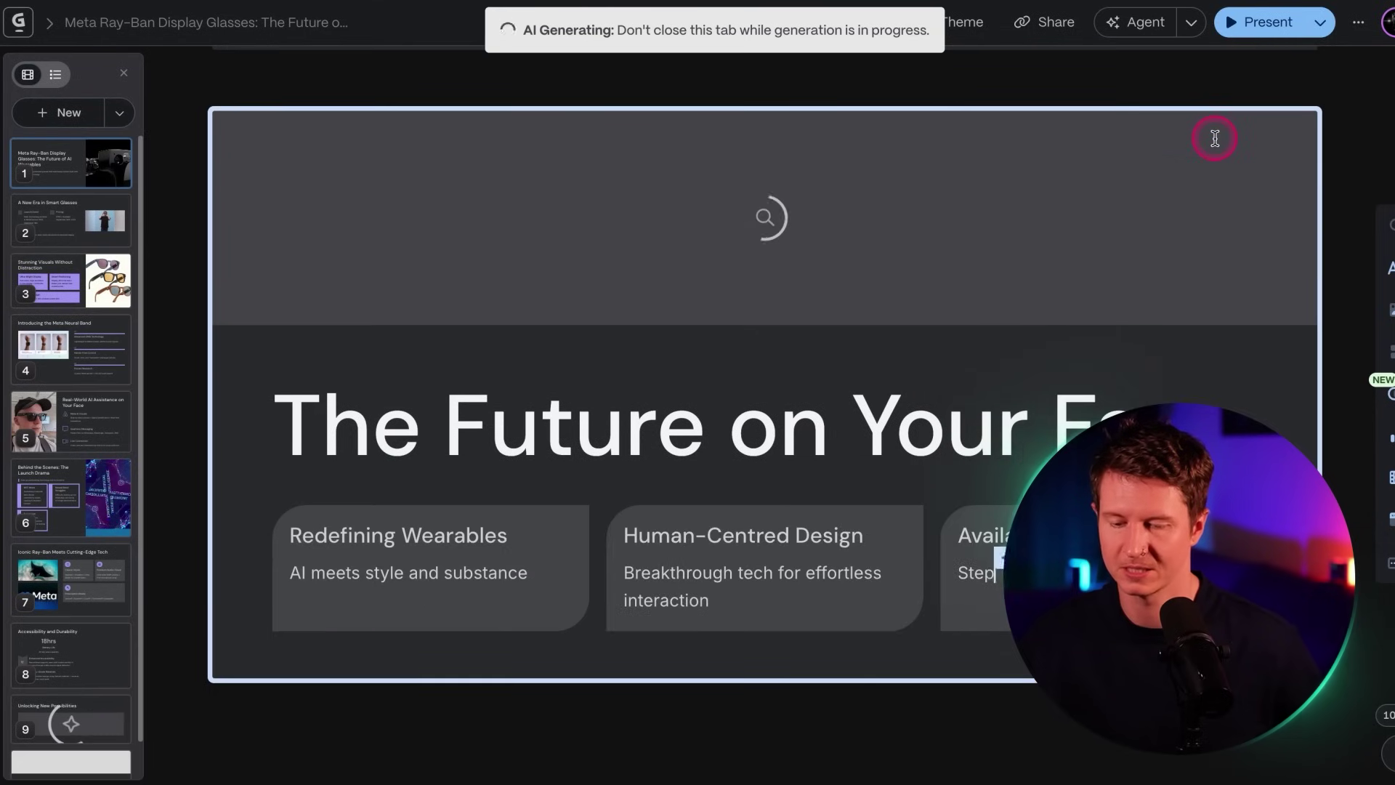
# Step: Scroll through the finished Meta Ray-Ban slides and launch Present mode
pyautogui.scroll(15, 598, 243)
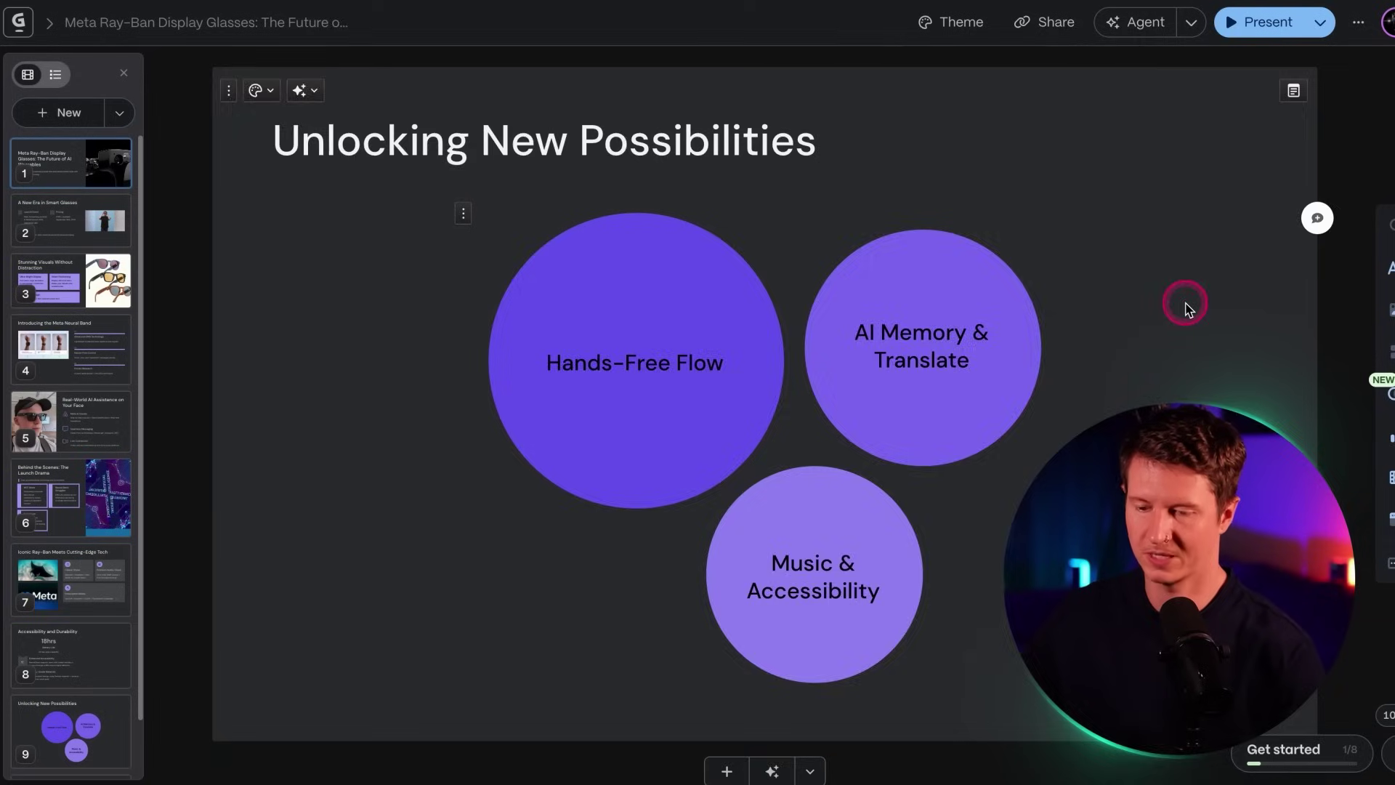
pyautogui.scroll(20, 1184, 302)
pyautogui.scroll(4, 1184, 302)
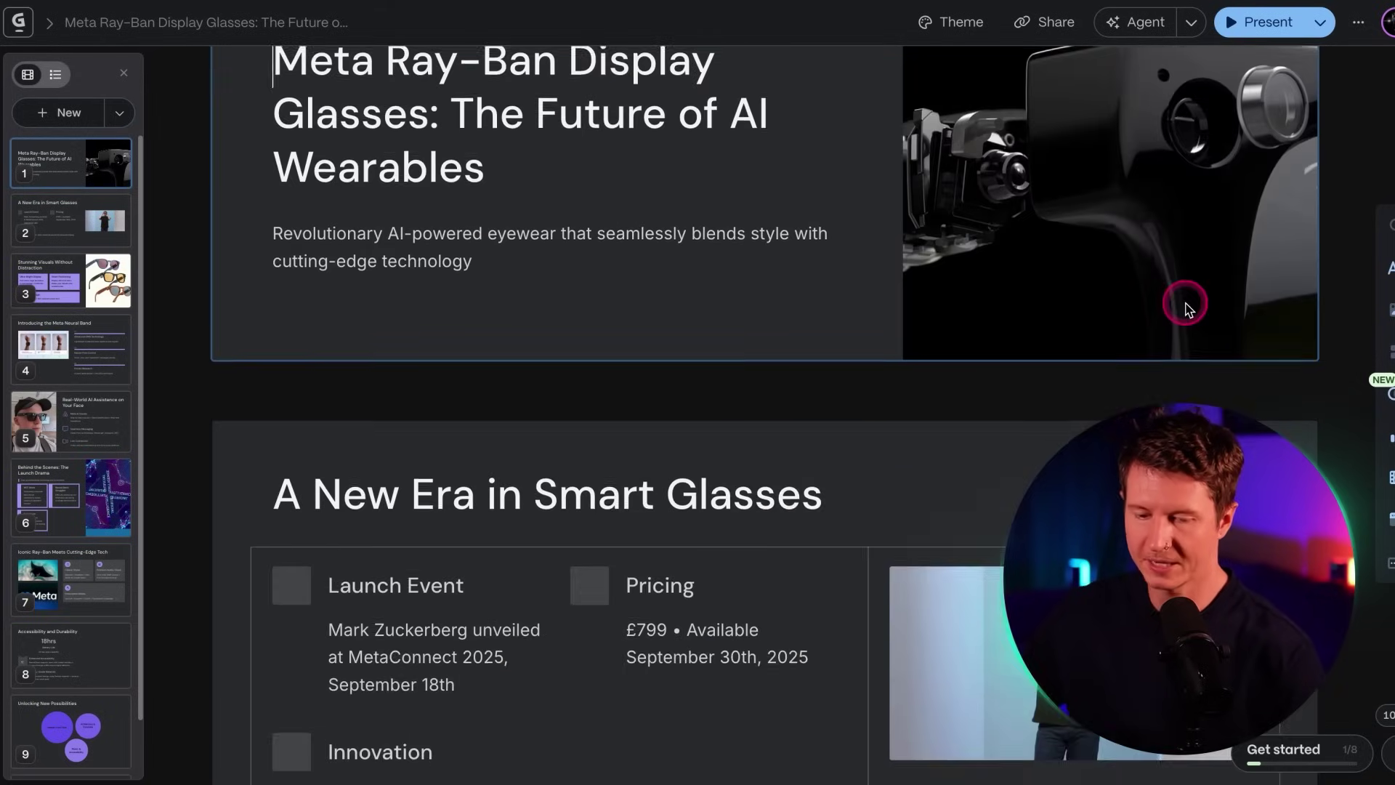
pyautogui.scroll(2, 1184, 302)
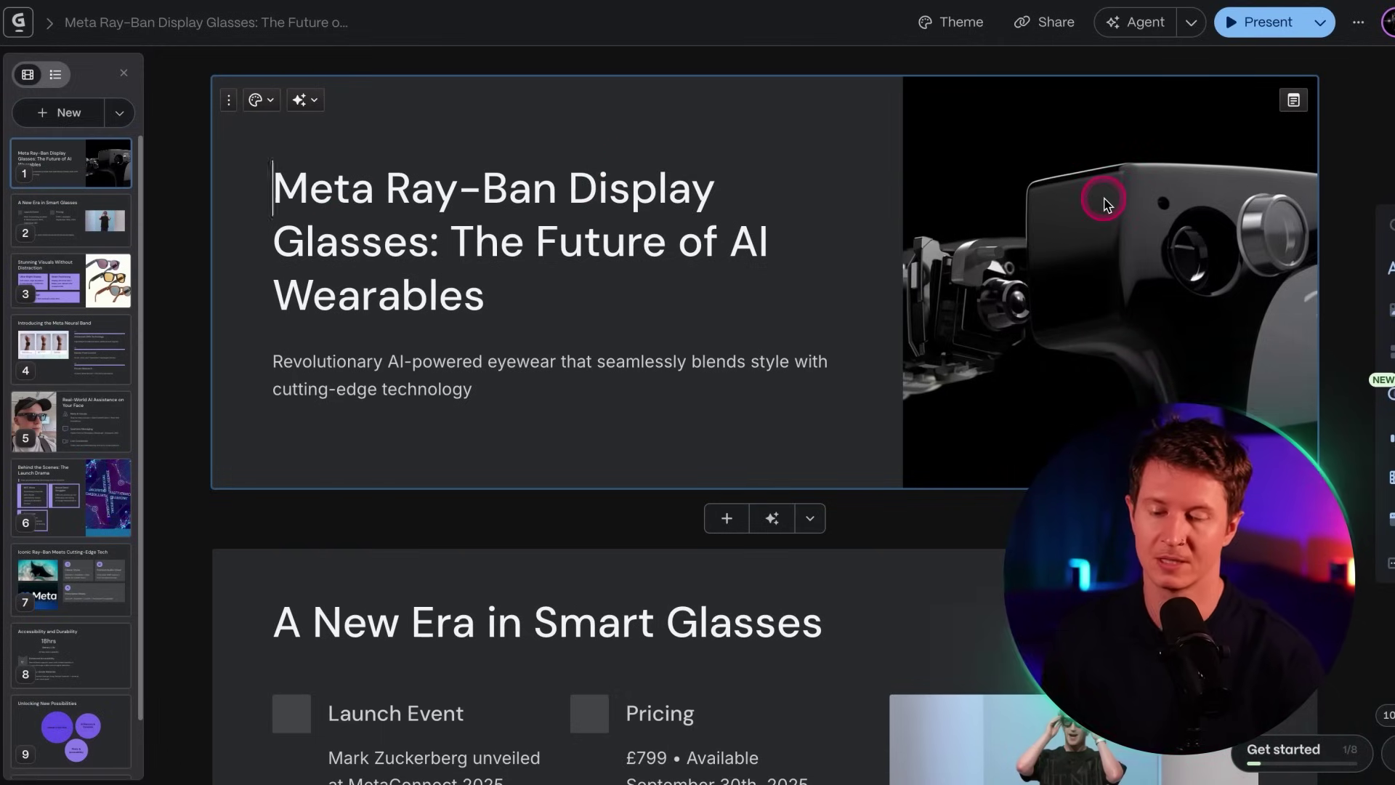
pyautogui.scroll(-5, 585, 276)
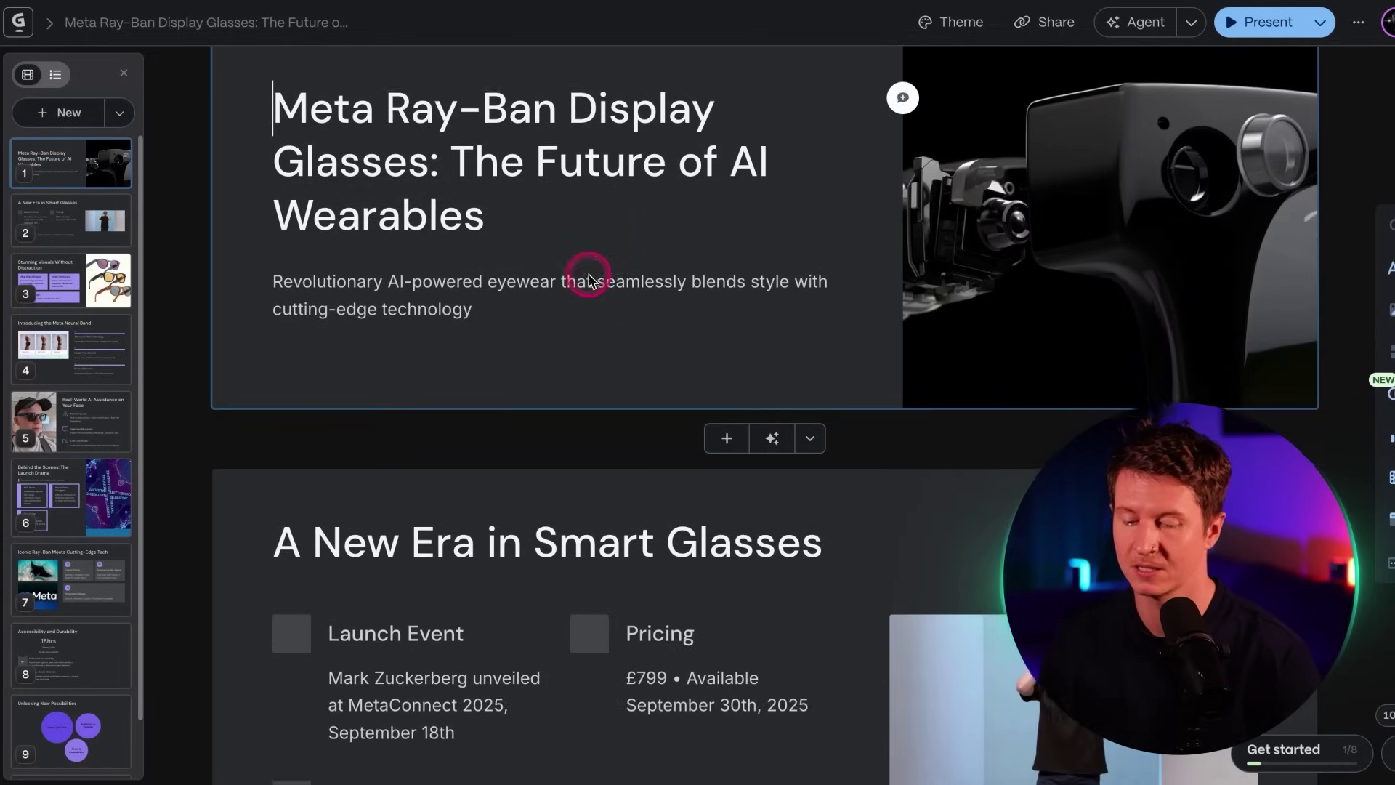
pyautogui.scroll(-5, 875, 150)
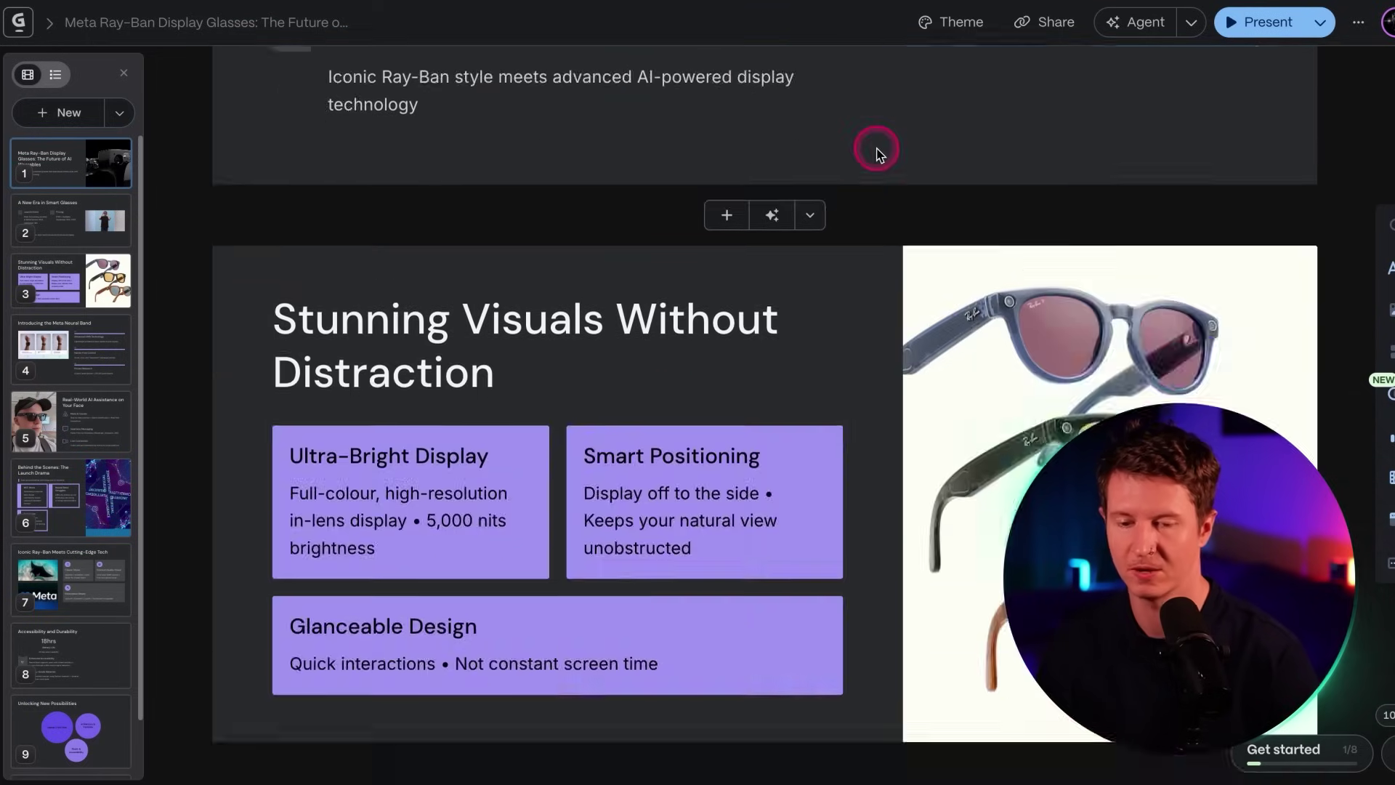
pyautogui.scroll(4, 877, 154)
pyautogui.scroll(4, 875, 150)
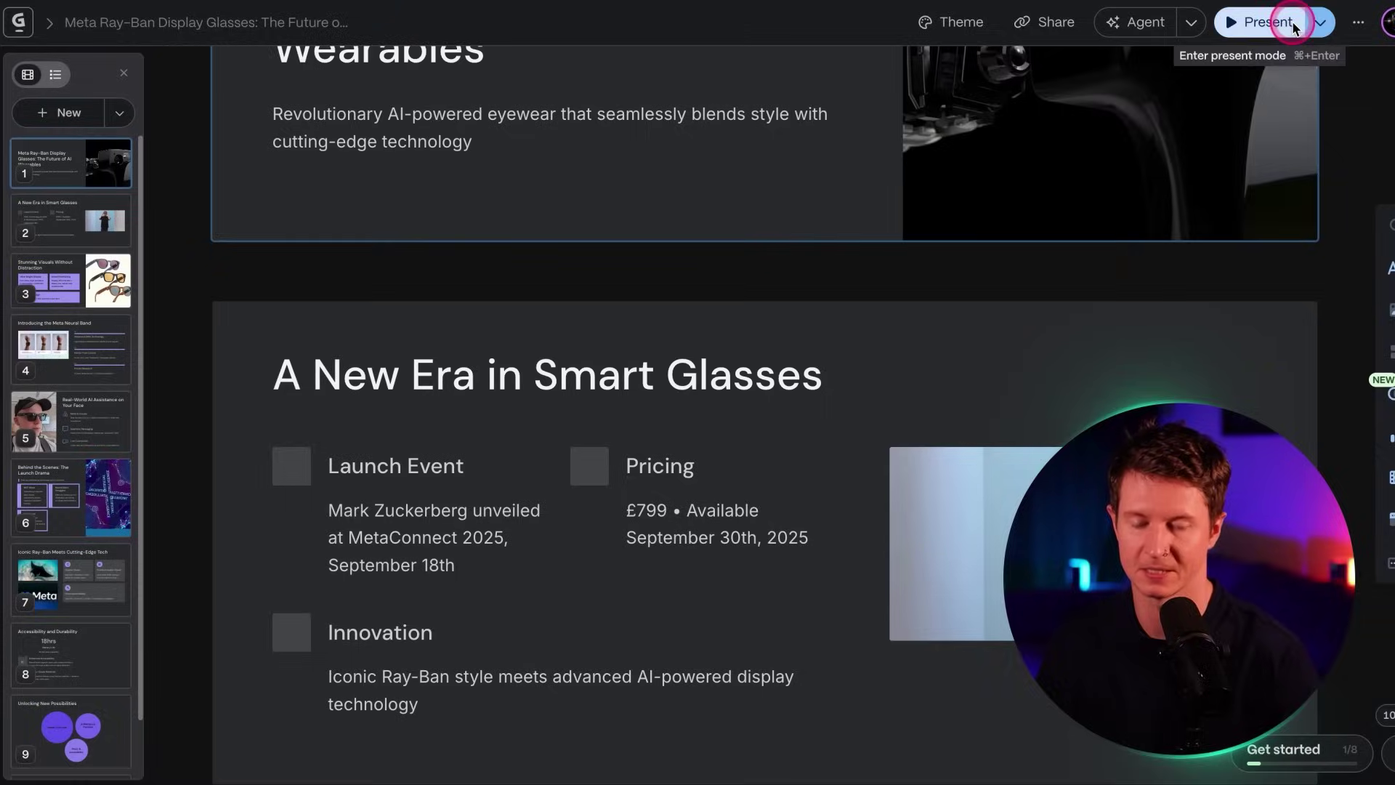
pyautogui.click(1270, 22)
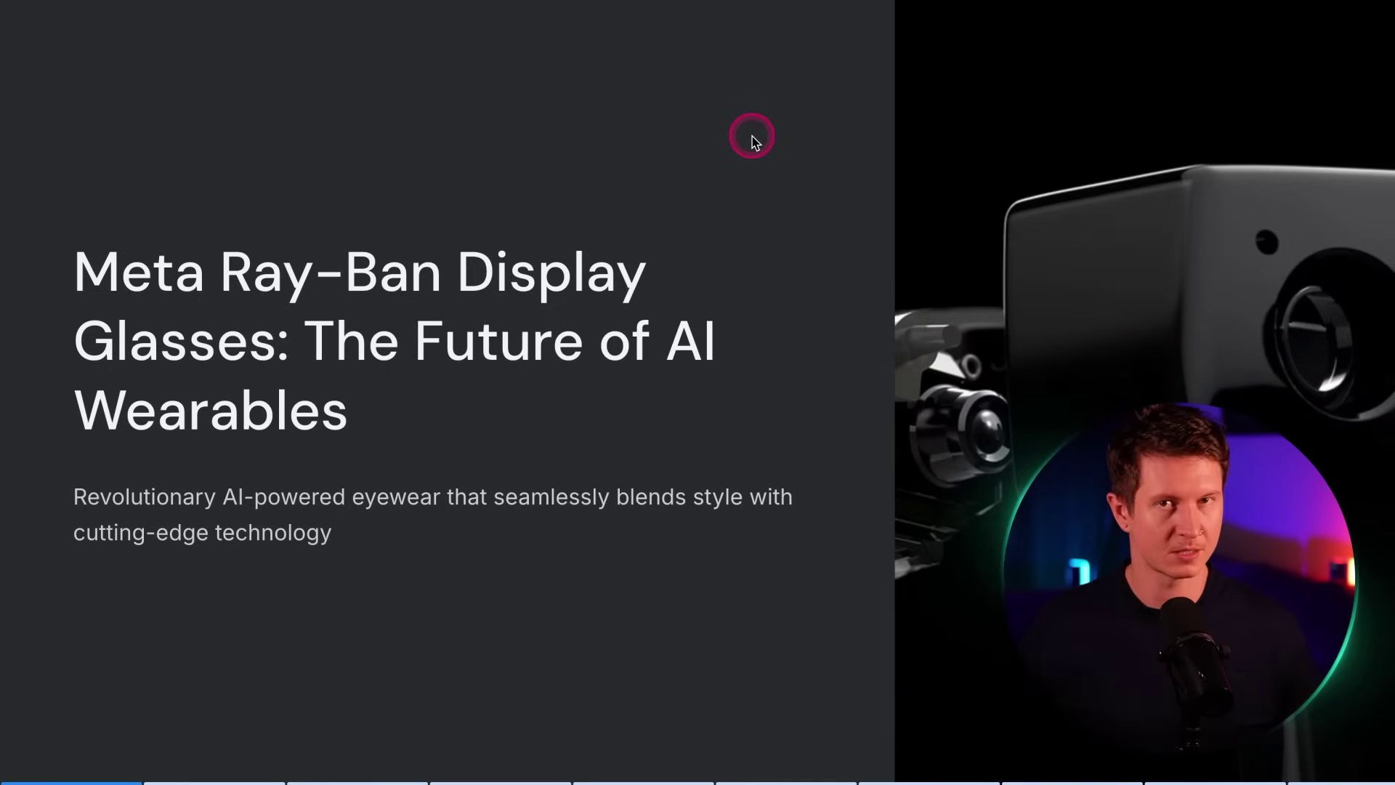
# Step: Step through the slides to Meta Neural Band and then Accessibility and Durability
pyautogui.press('Right')
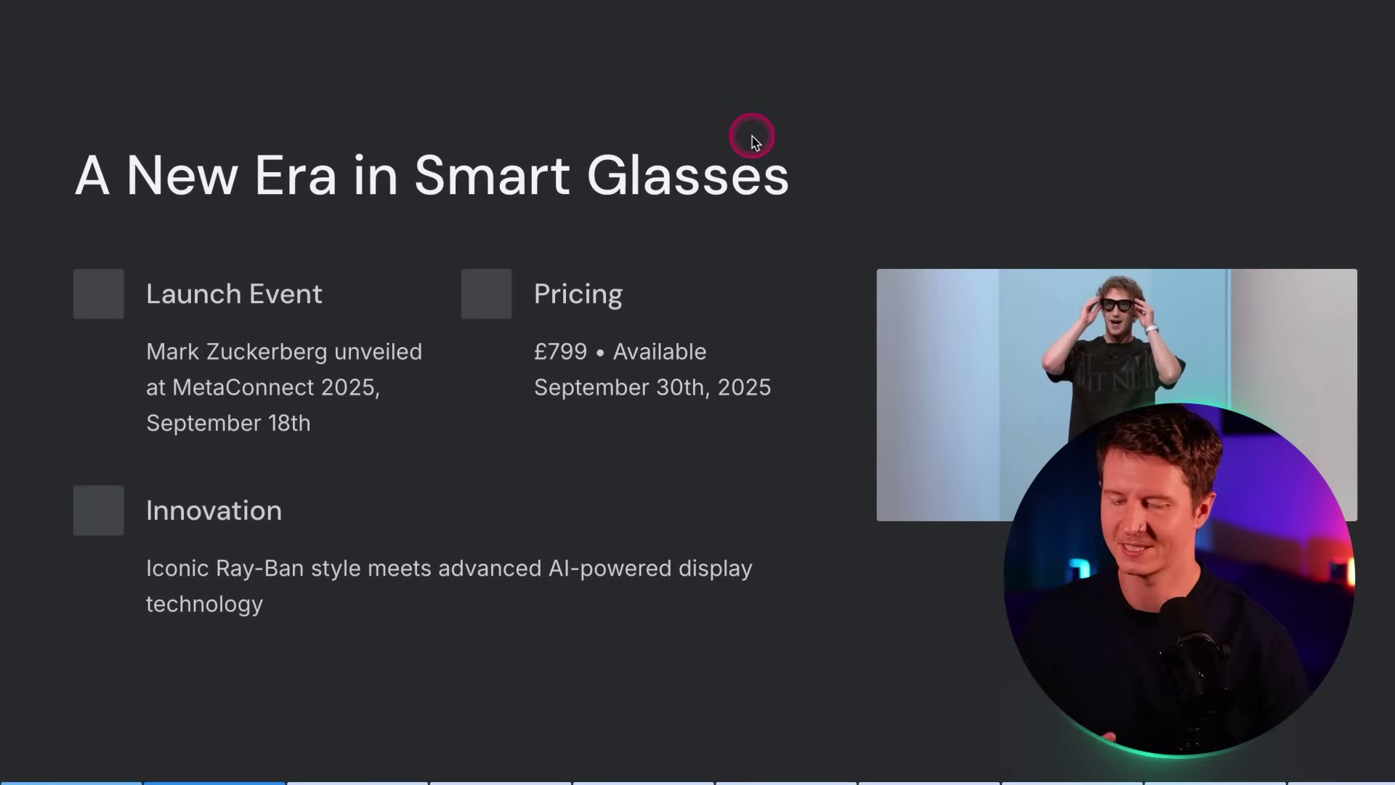
pyautogui.press('Left')
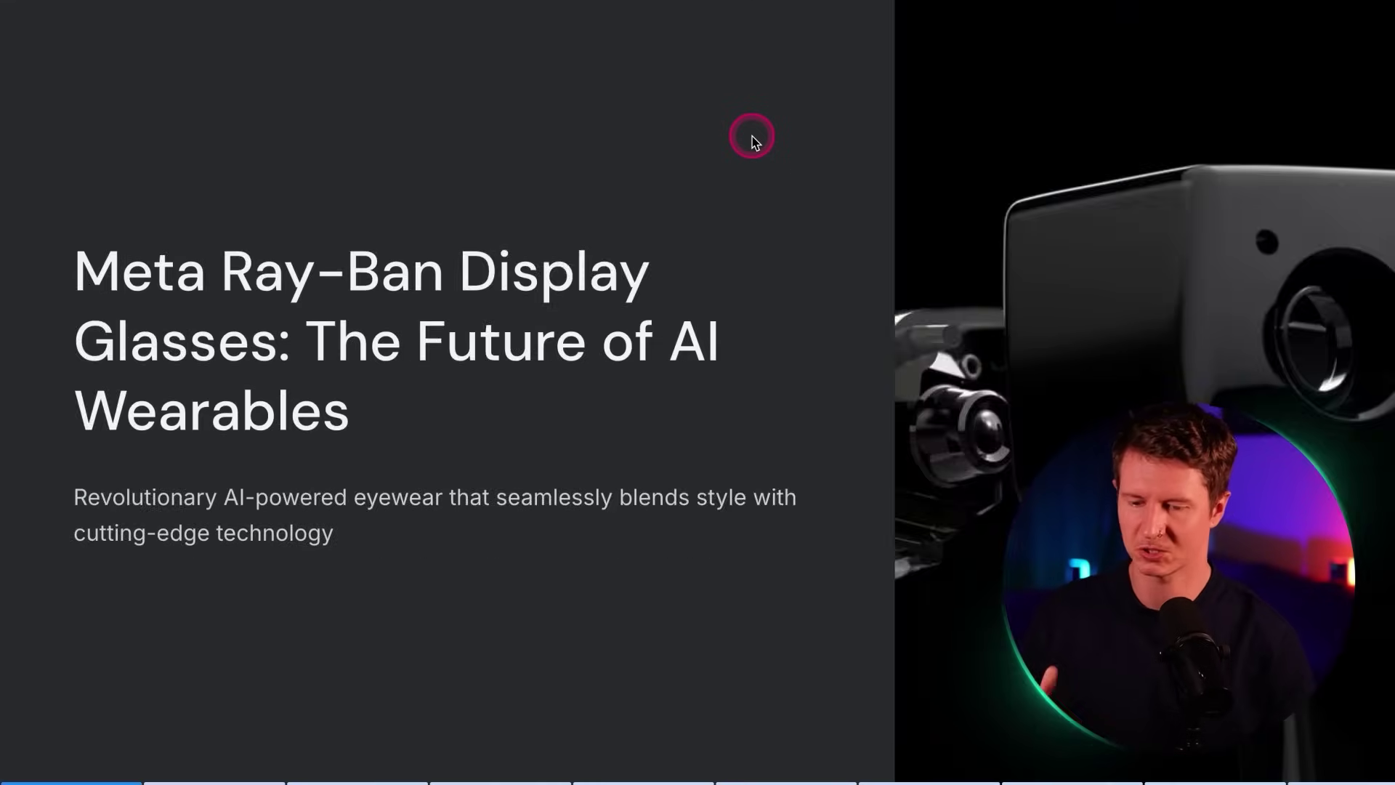
pyautogui.press('Right')
pyautogui.press('Right')
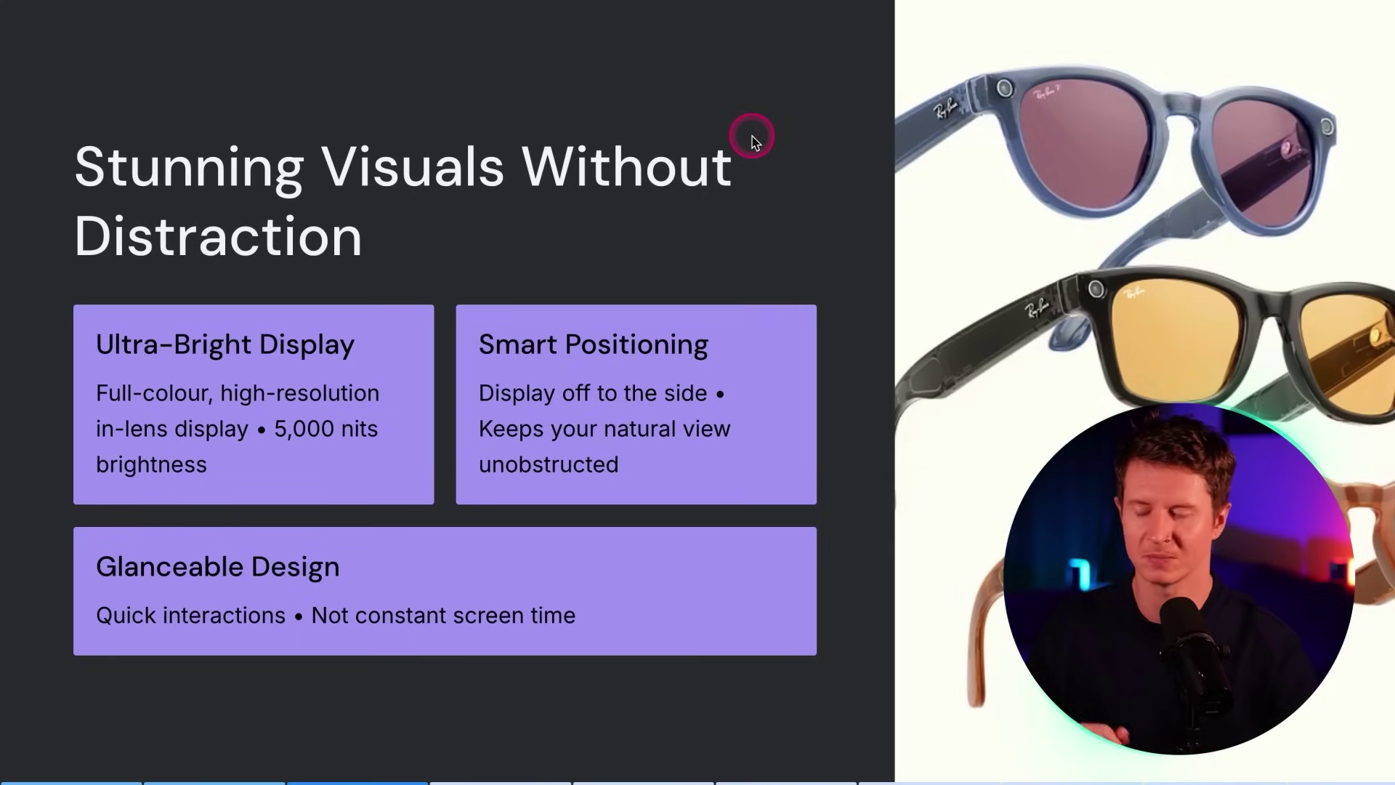
pyautogui.click(1067, 295)
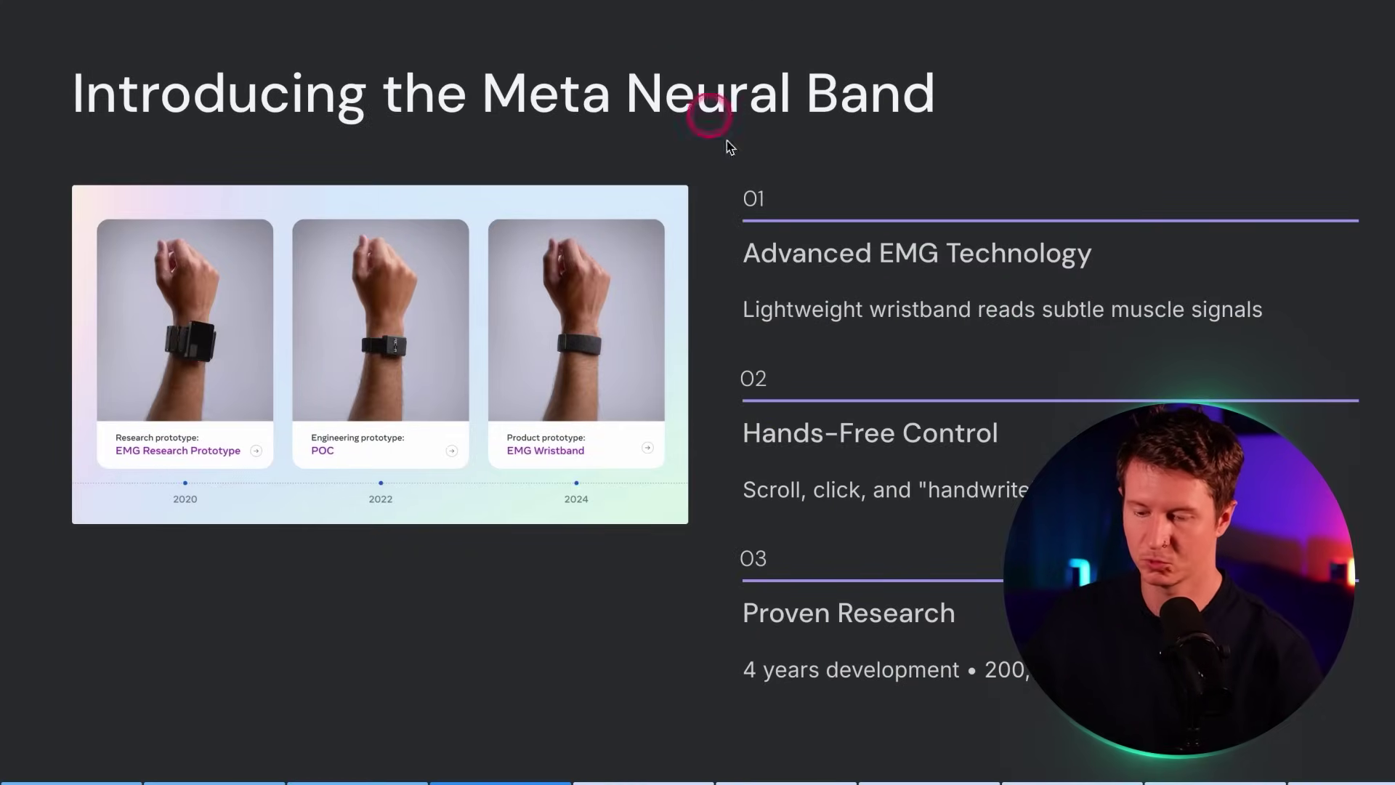
pyautogui.click(242, 719)
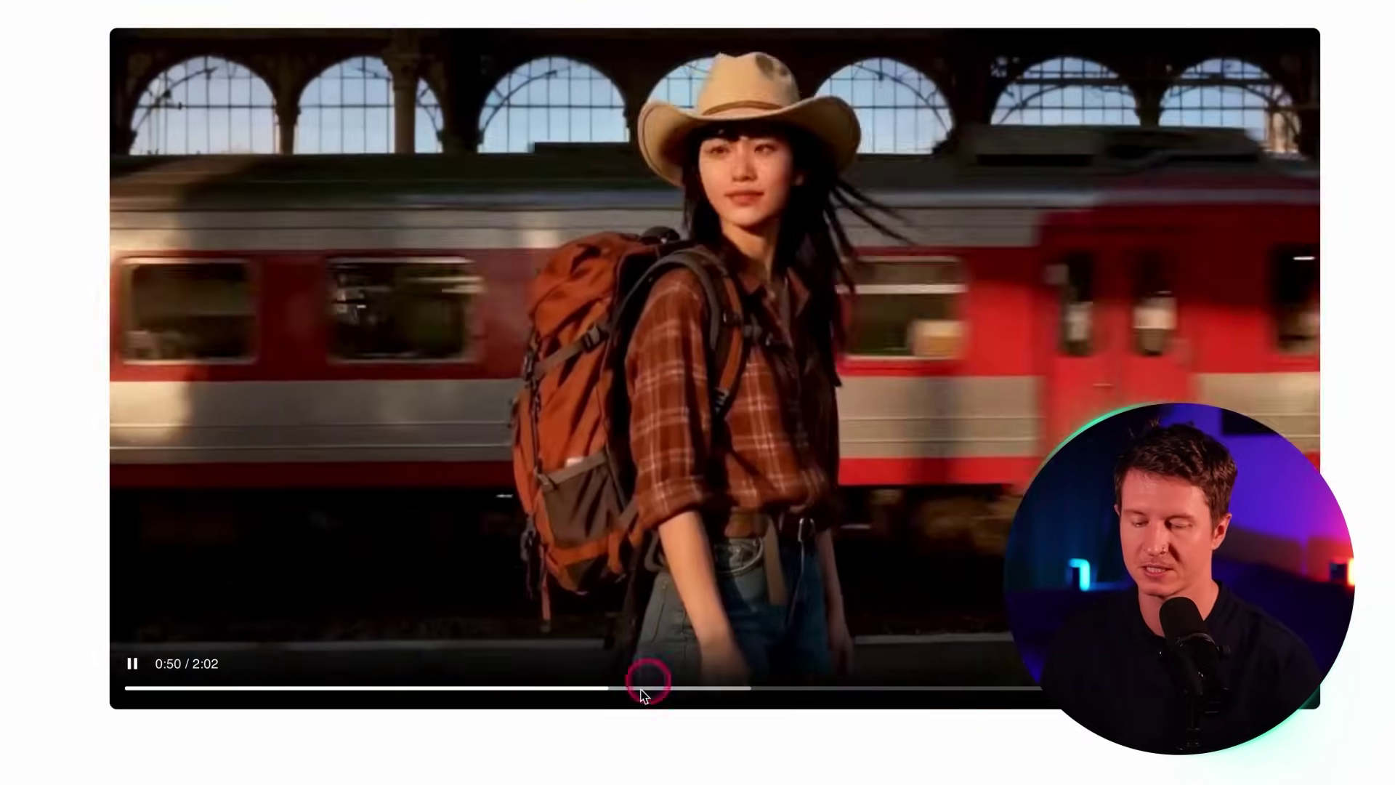
# Step: Drag the bedtime story clip's seek bar back to about 0:42
pyautogui.moveTo(642, 694); pyautogui.dragTo(508, 687)
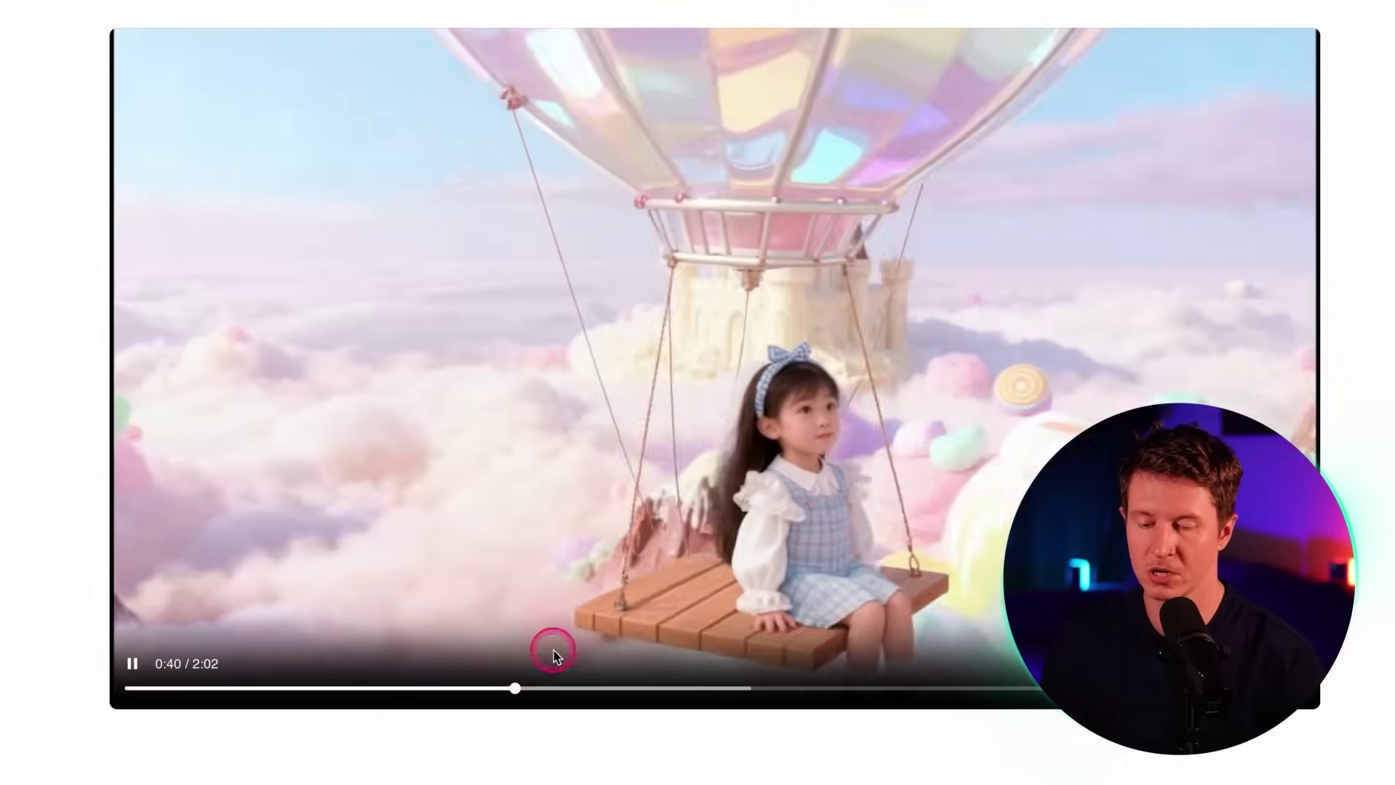